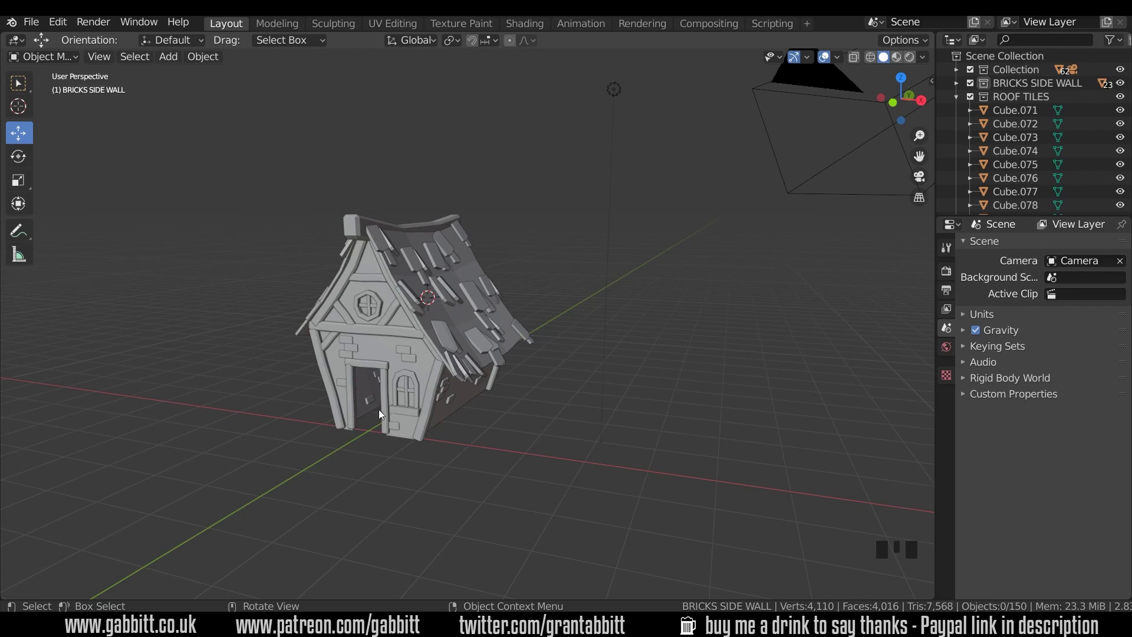
Add a cube at the doorway and shrink it to 0.051
right_click(352, 398, "shift")
key("shift+a")
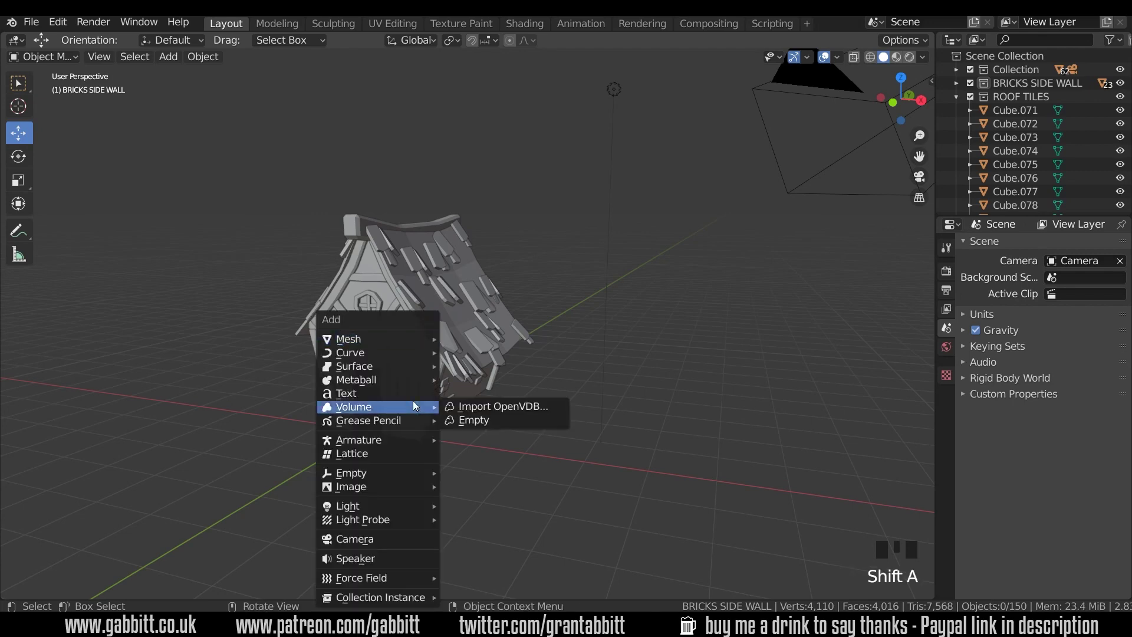
mouse_move(396, 340)
left_click(468, 352)
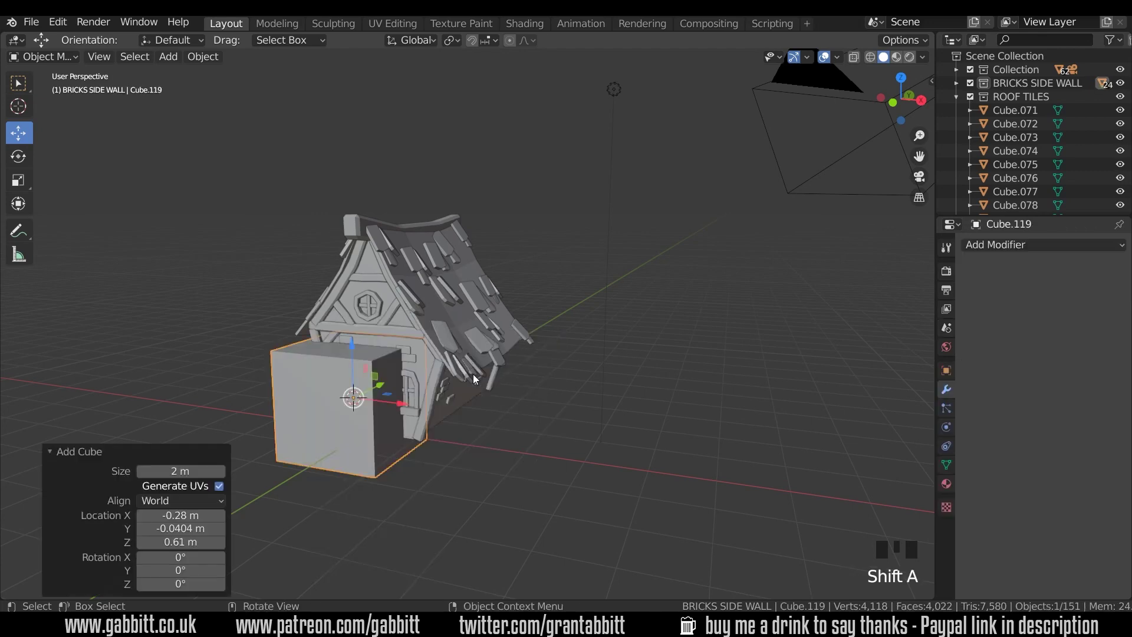
key("s")
left_click(367, 394)
key("KP_Decimal")
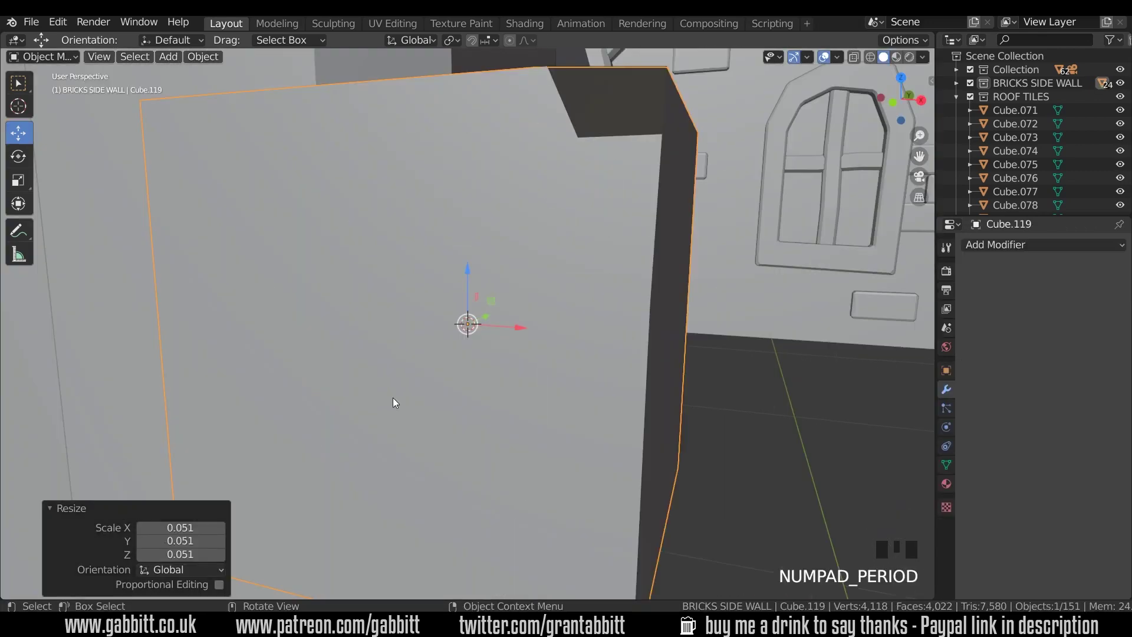
scroll(457, 388, "down", 13)
middle_click_drag(455, 384, 568, 313)
Adjust the cube's Y depth, reposition it, and enlarge it evenly to 1.316
key("s")
key("y")
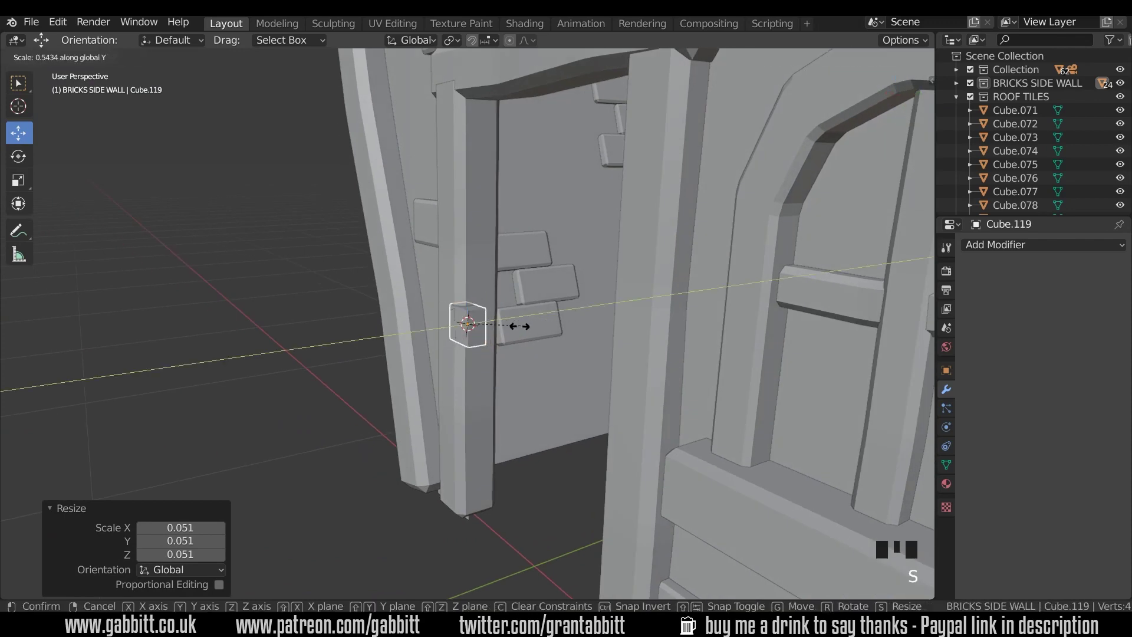
key("Escape")
key("KP_1")
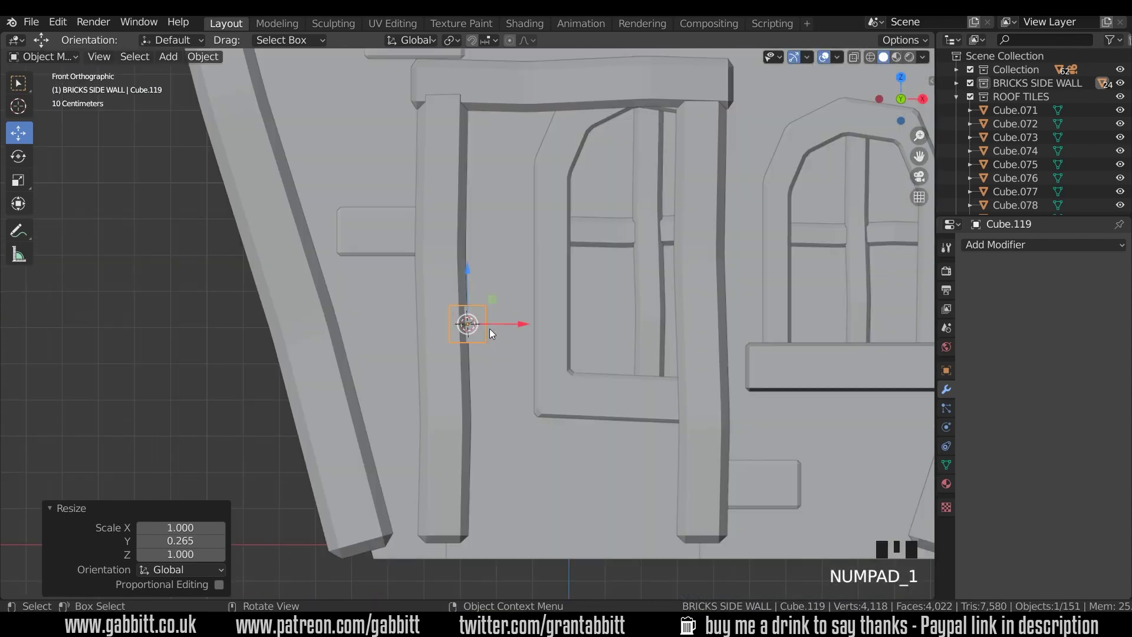
key("g")
left_click(525, 327)
key("s")
left_click(590, 277)
Stretch the cube tall along Z and widen it on X to 1.103
key("s")
key("z")
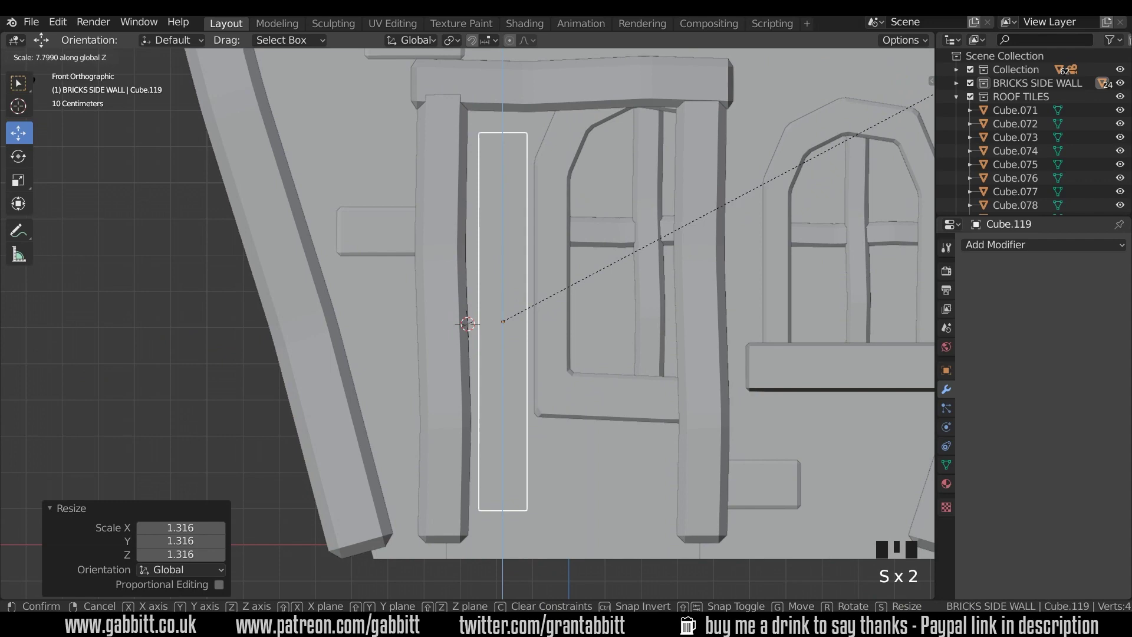
left_click(590, 307)
middle_click_drag(566, 319, 616, 276)
key("s")
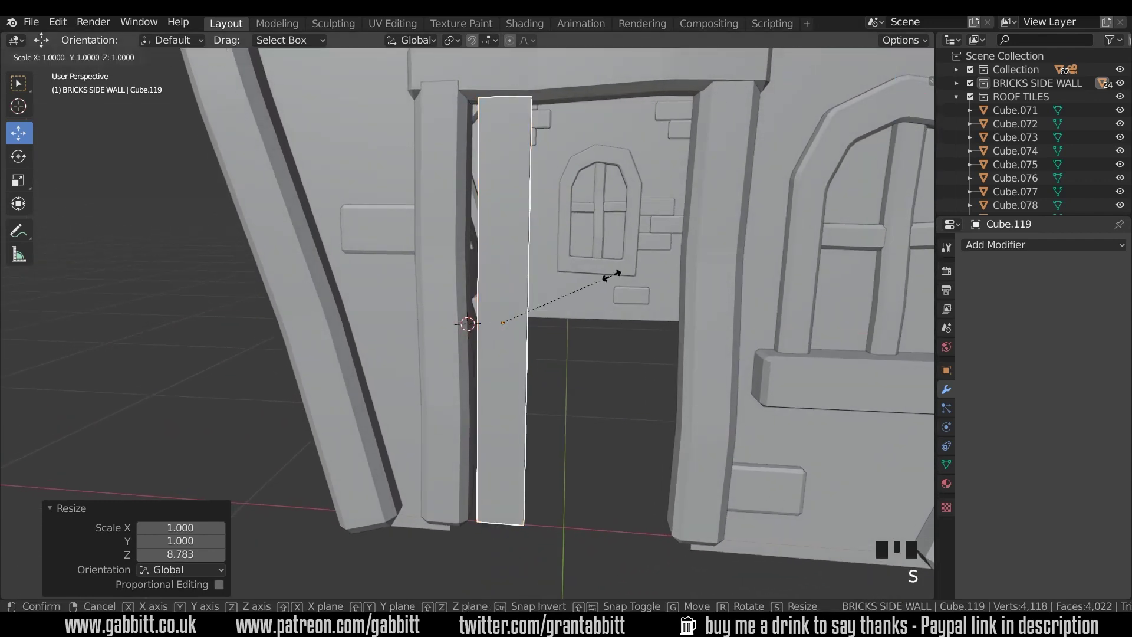
key("x")
left_click(605, 281)
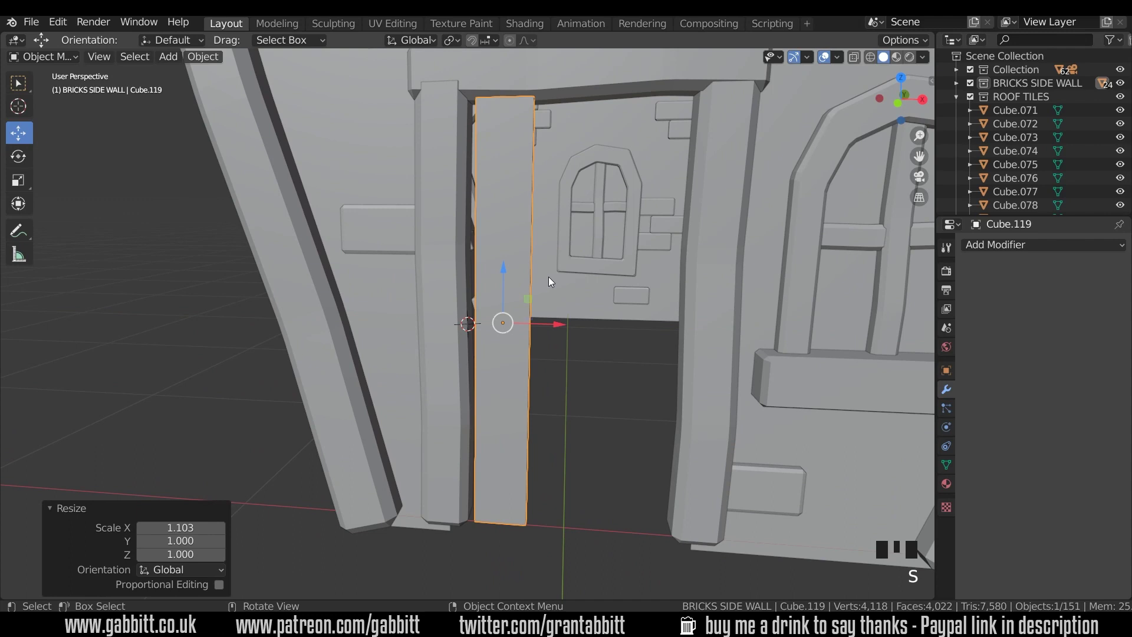
Add two loop cuts across the plank and tilt them slightly for a crooked look
key("Tab")
key("ctrl+r")
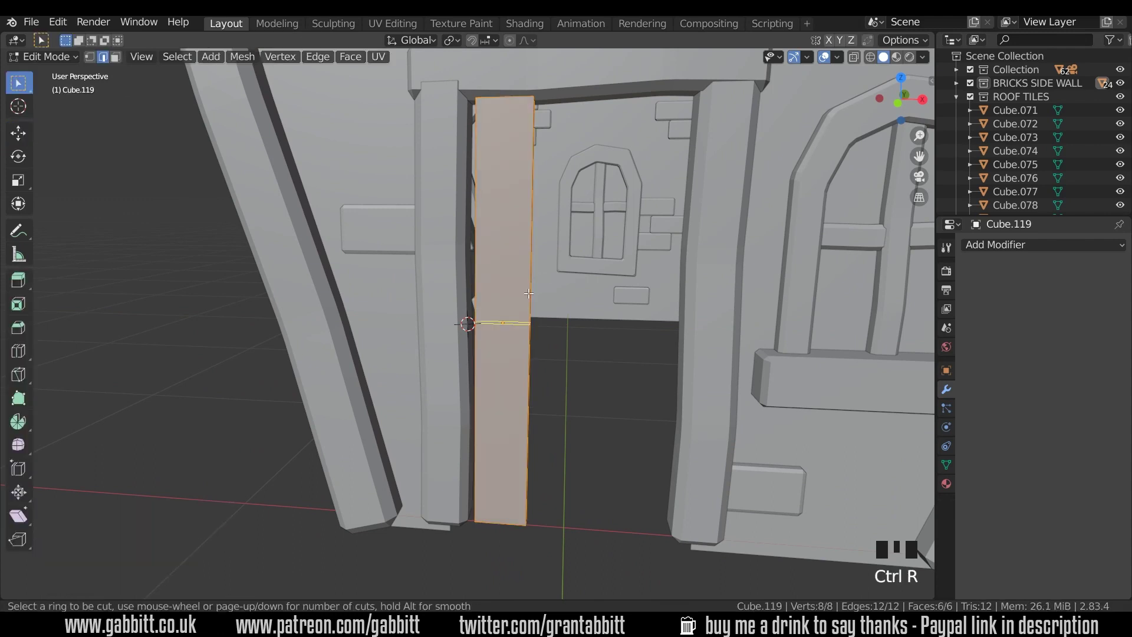
scroll(529, 298, "up", 1)
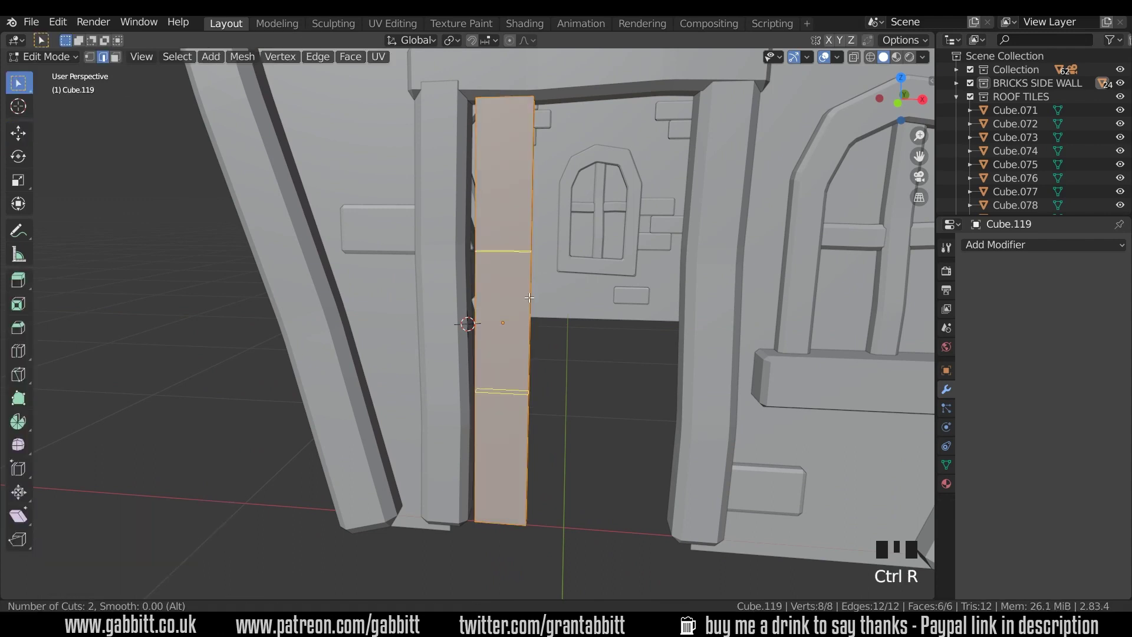
left_click(530, 298)
right_click(617, 298)
key("r")
left_click(620, 319)
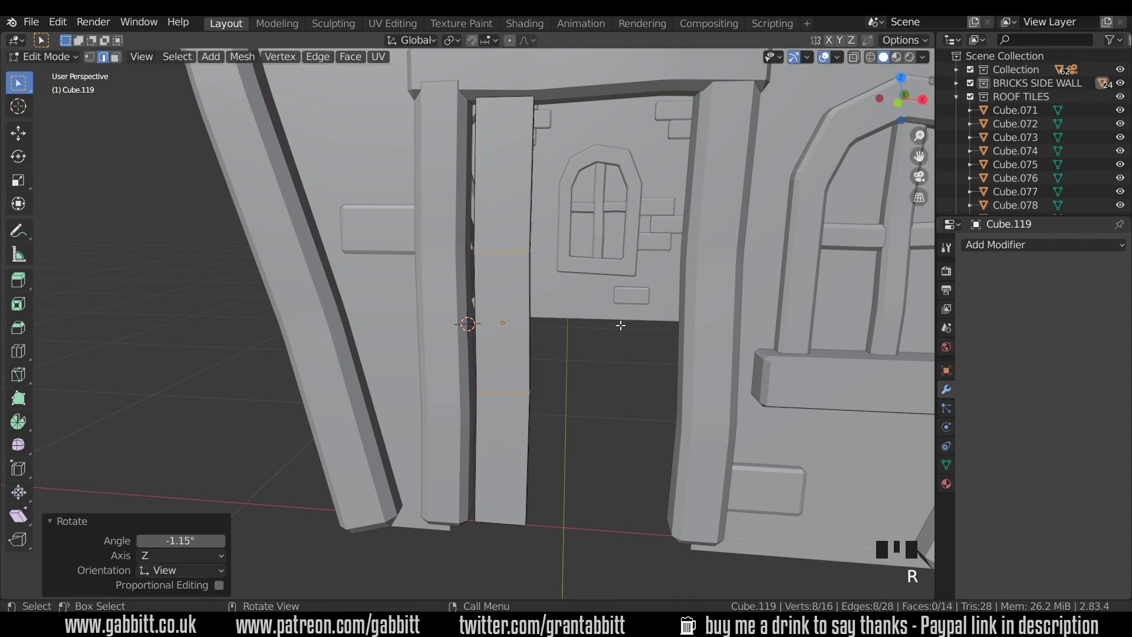
middle_click_drag(619, 321, 620, 352)
key("r")
left_click(525, 337)
key("KP_1")
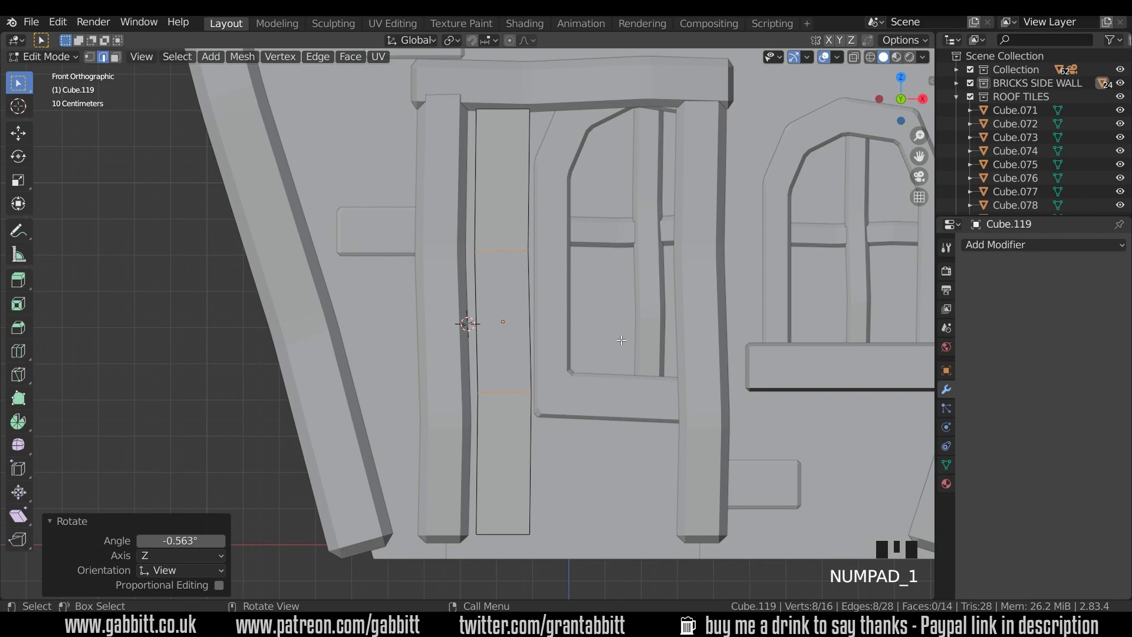
Shift the whole plank slightly left into place in the doorway
key("Tab")
key("g")
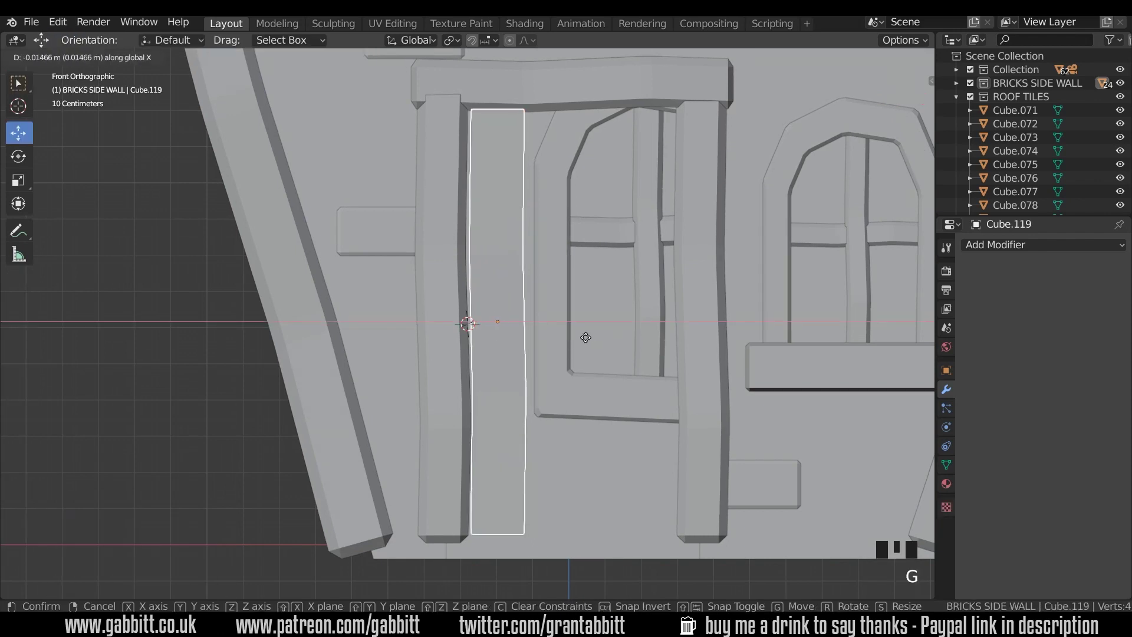
left_click(584, 336)
key("g")
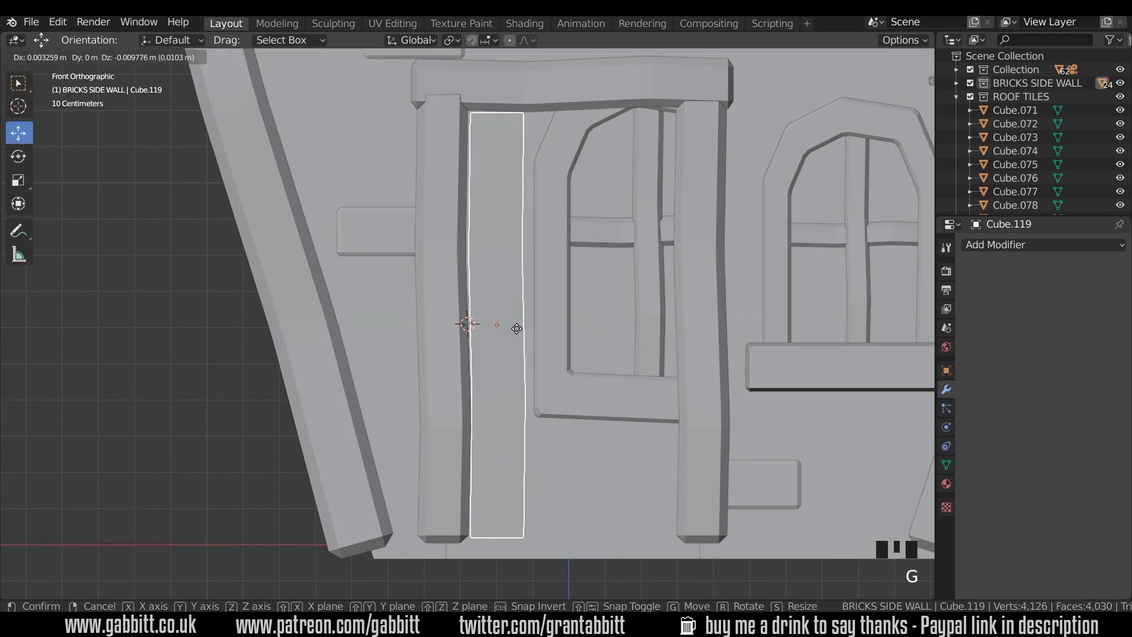
left_click(518, 328)
Duplicate the plank to its right and shift the copy's top and bottom parts in X-ray
key("shift+d")
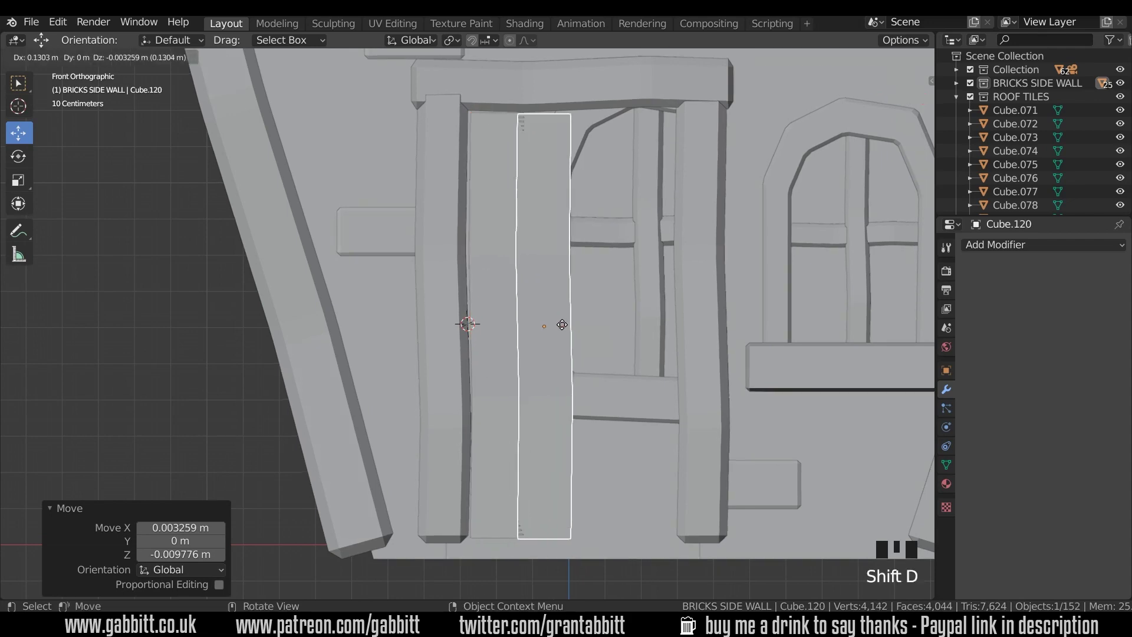
left_click(578, 323)
key("Tab")
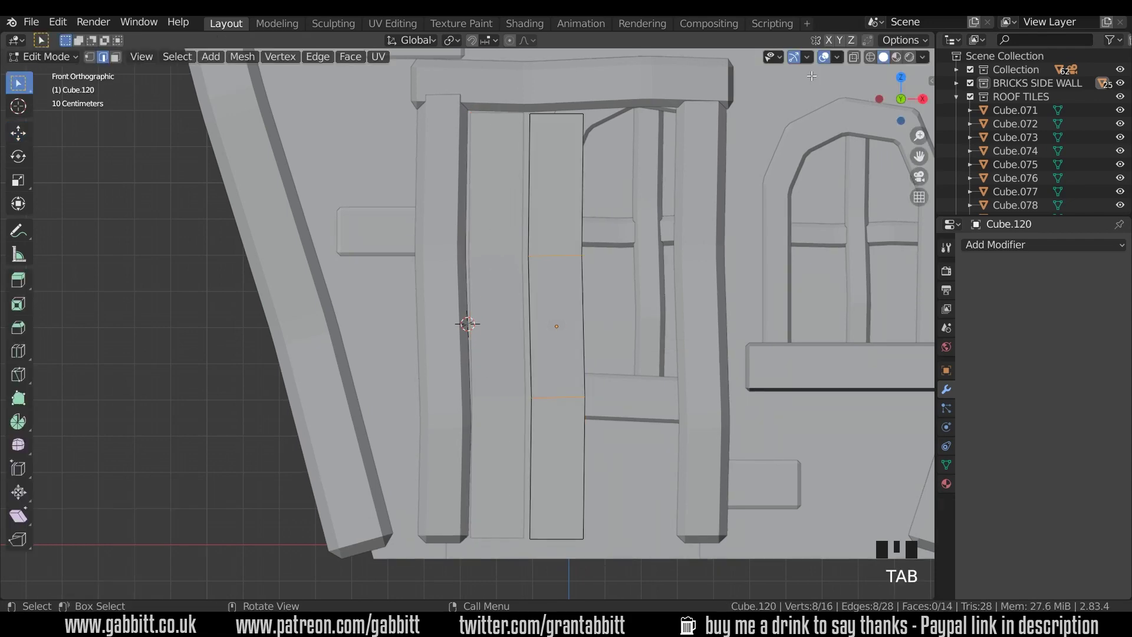
left_click(854, 57)
left_click_drag(506, 101, 649, 312)
key("g")
left_click(595, 274)
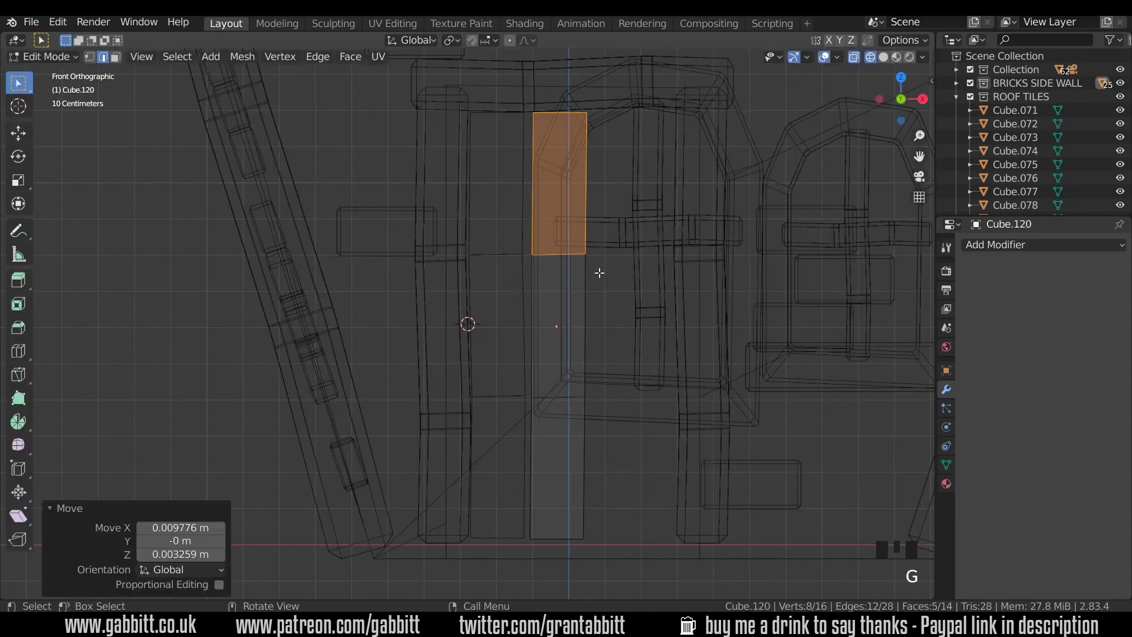
left_click_drag(508, 361, 630, 561)
key("g")
left_click(630, 561)
Lower one top edge of the copy and slide it slightly left along X
left_click(525, 103)
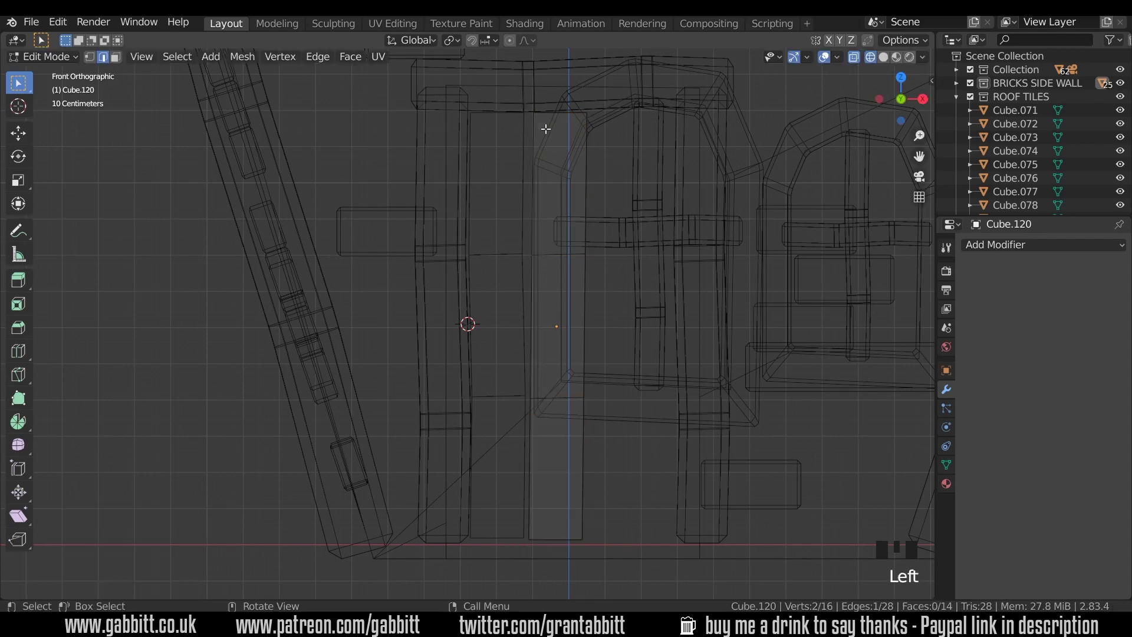
key("g")
left_click(544, 132)
key("Tab")
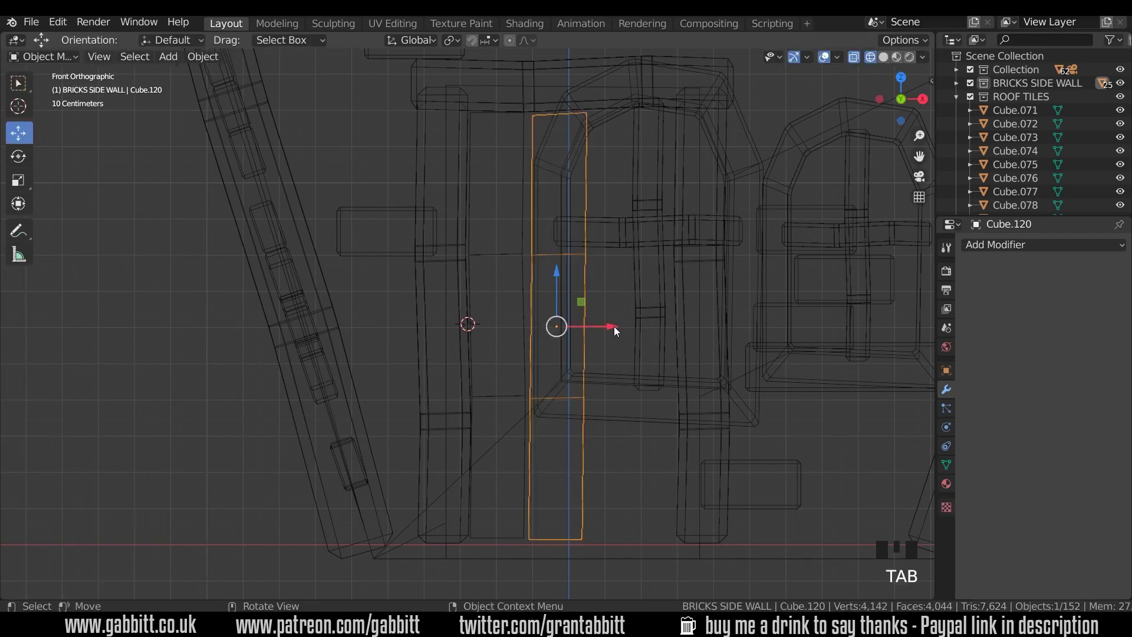
left_click_drag(614, 327, 607, 326)
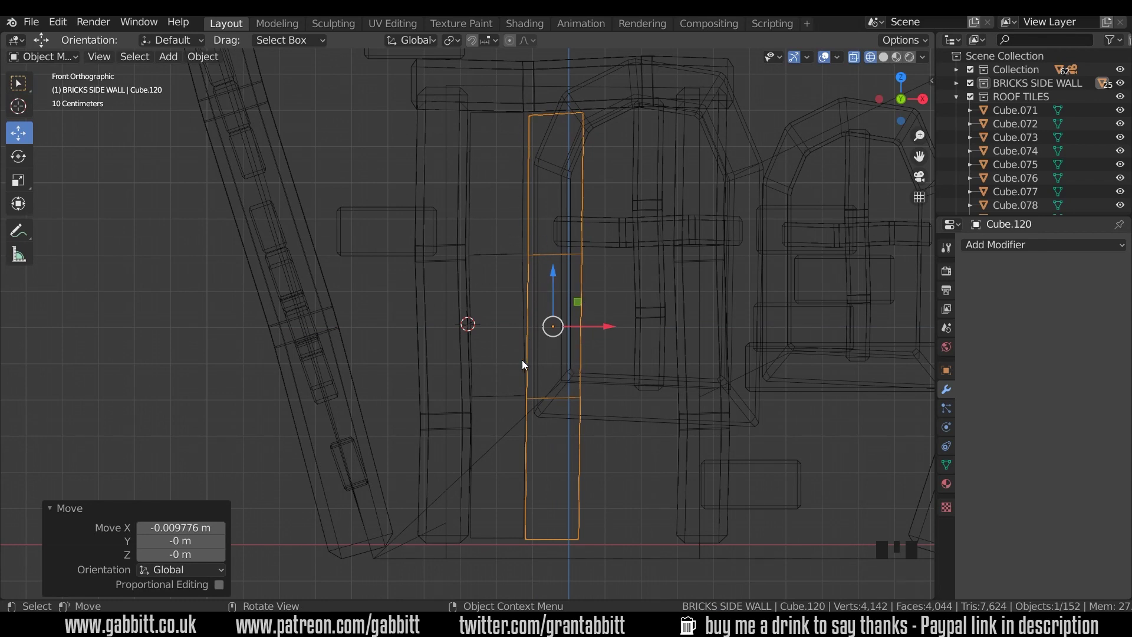
Duplicate both planks to the right along X and rotate the pair 180° on Z
left_click(509, 391, "shift")
key("shift+d")
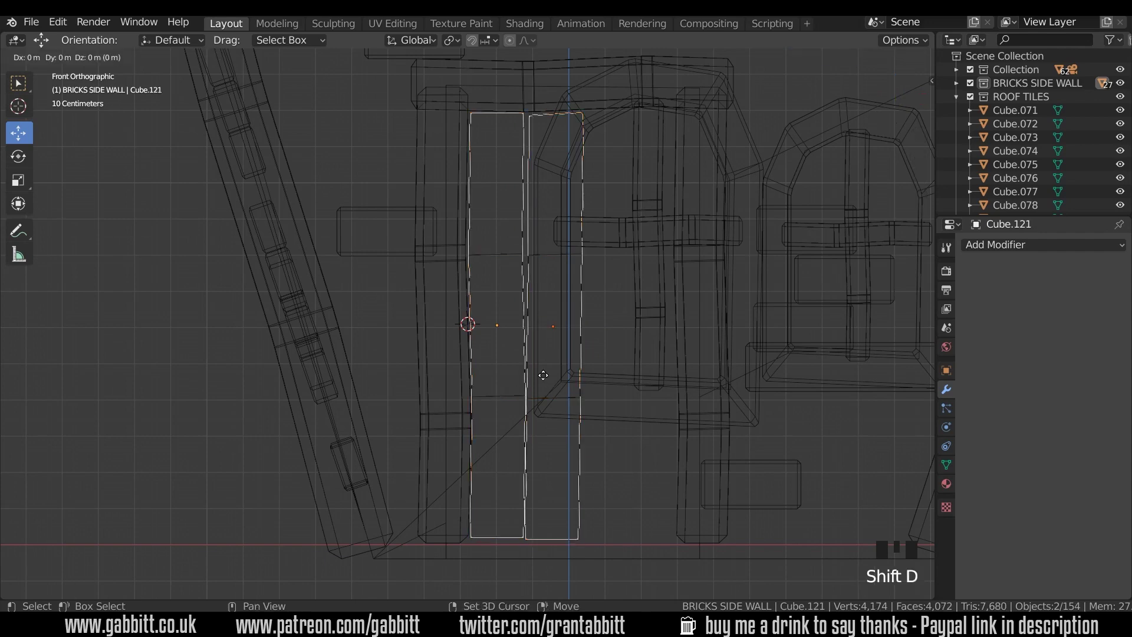
key("x")
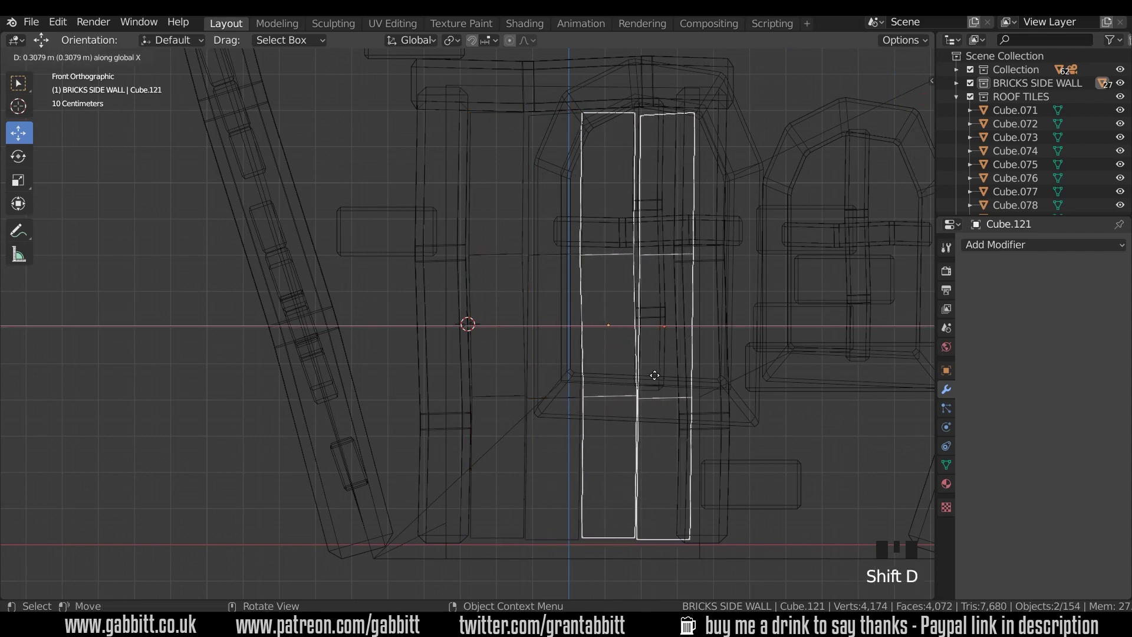
left_click(655, 375)
type("r")
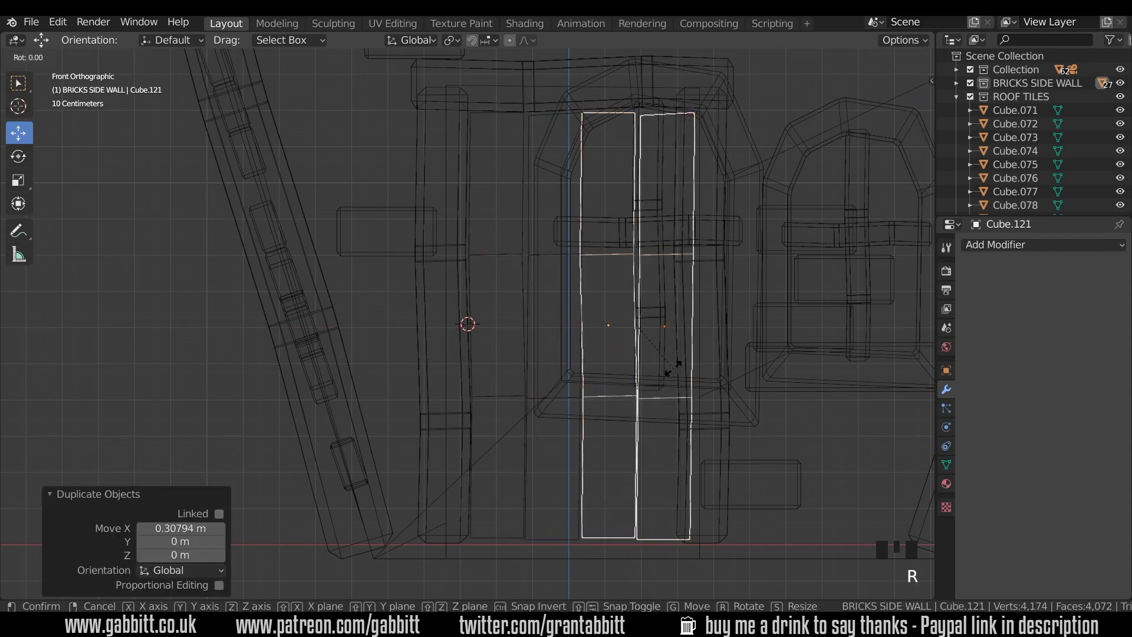
type("z180")
key("Return")
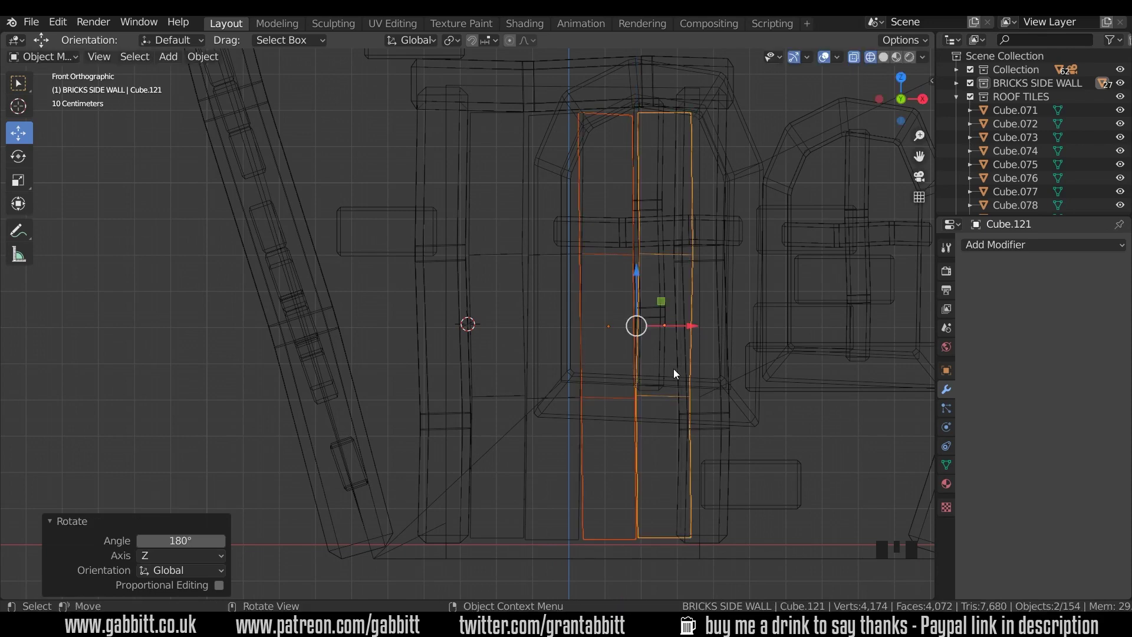
left_click(884, 56)
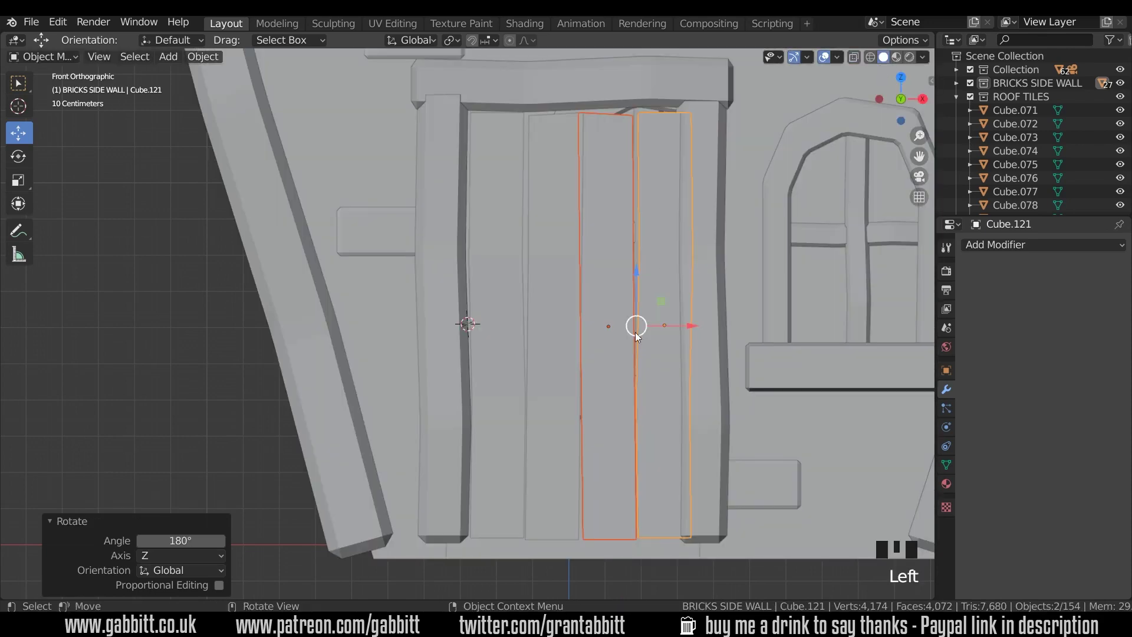
Narrow all four planks on X and centre them in the doorway
left_click(498, 405, "shift")
left_click(539, 471, "shift")
key("s")
key("x")
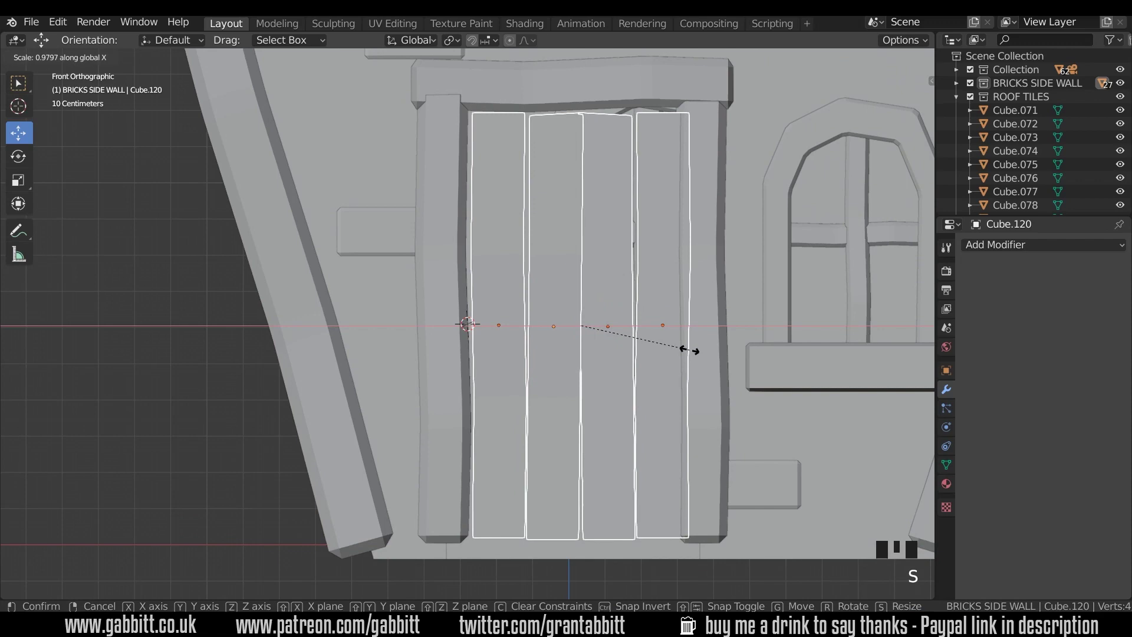
left_click(673, 349)
key("g")
left_click(725, 341)
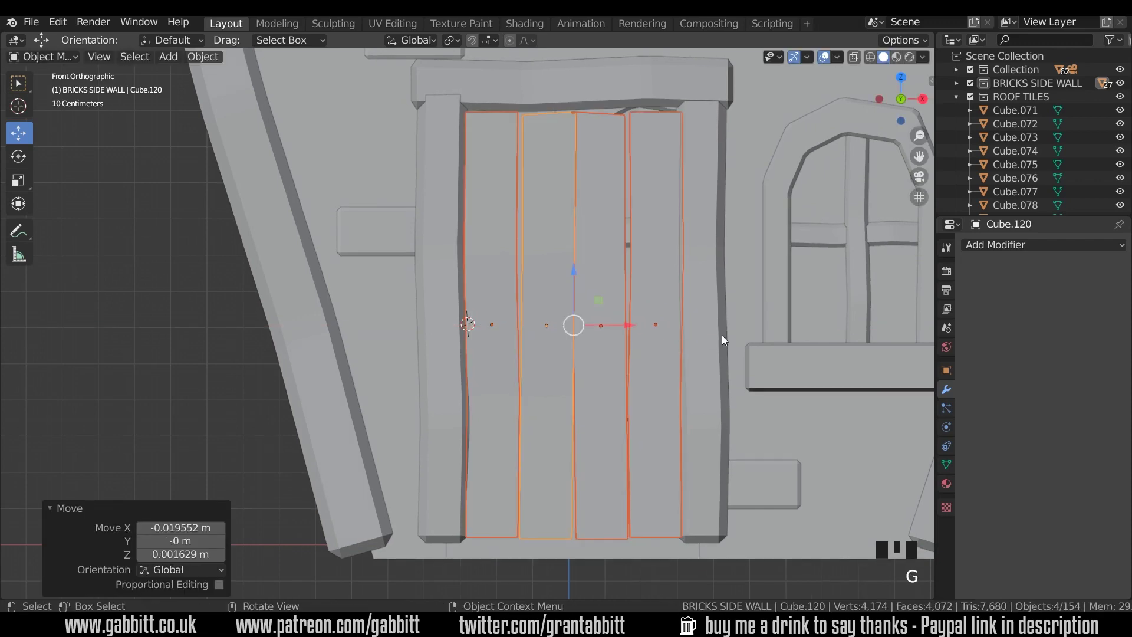
key("s")
key("x")
left_click(718, 335)
Nudge the four planks along X and push them back along Y into the frame
key("g")
key("x")
left_click(715, 341)
middle_click_drag(715, 341, 576, 360)
left_click_drag(575, 360, 587, 352)
middle_click_drag(566, 407, 541, 320, "shift")
Duplicate a door plank, rotate it 90° into a shorter crossbar, and raise it high
left_click(530, 334)
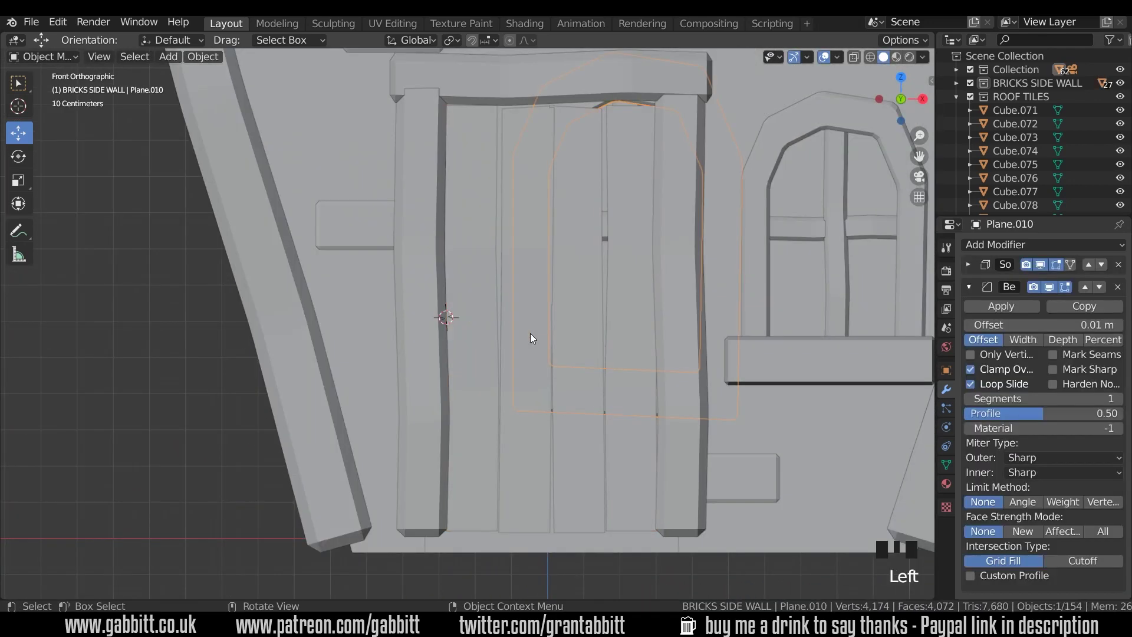
left_click(518, 454)
left_click(519, 455)
key("shift+d")
type("r")
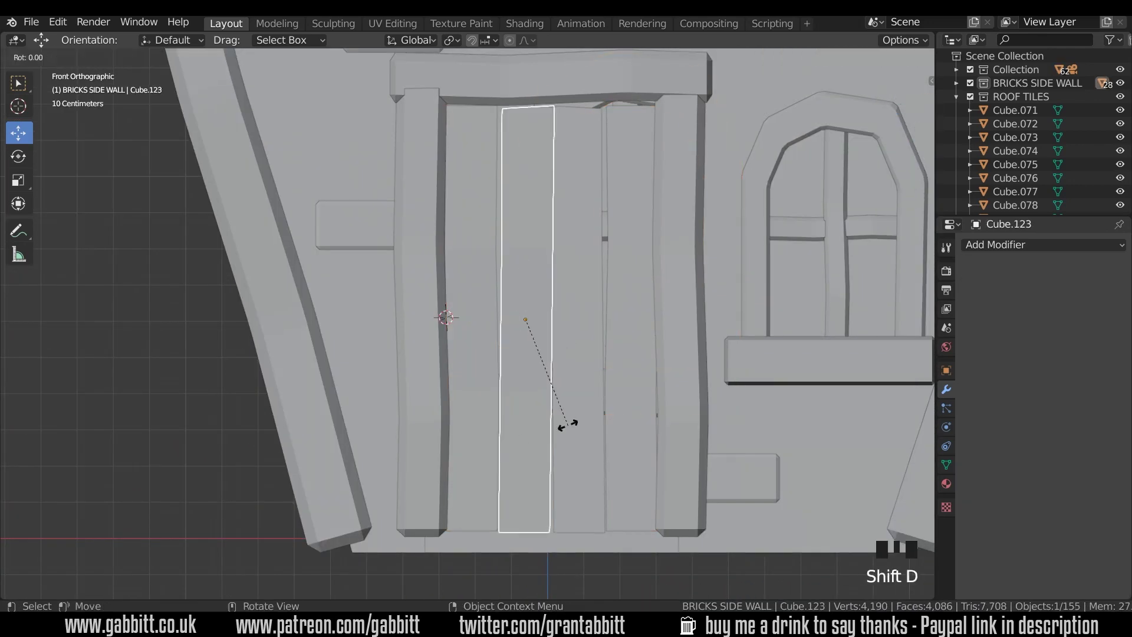
type("90")
key("Return")
key("s")
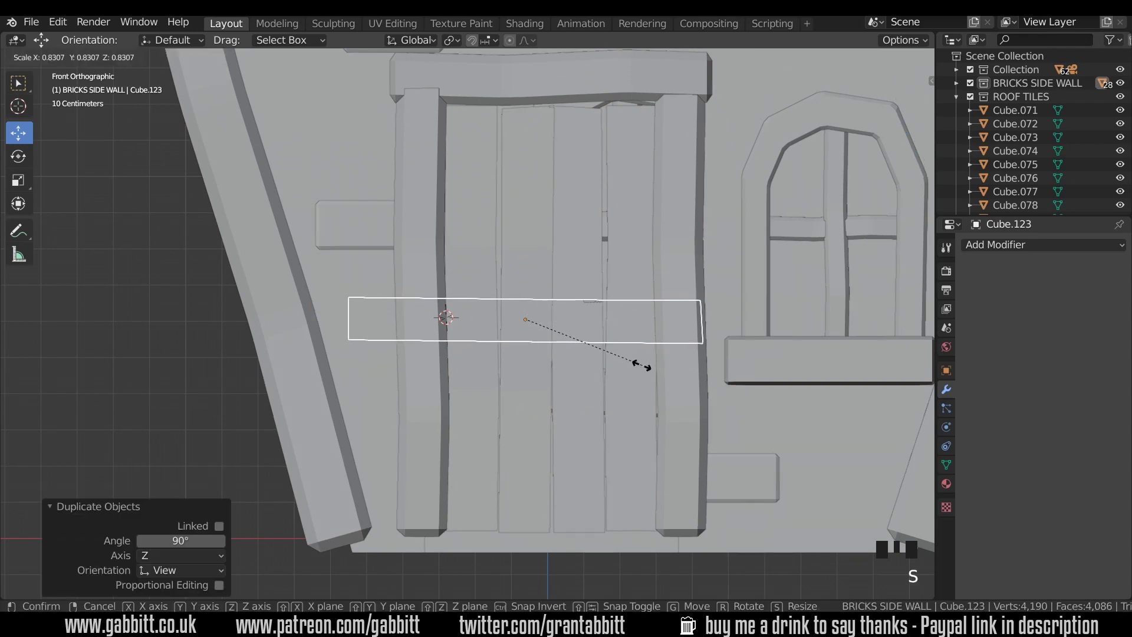
key("x")
left_click(597, 366)
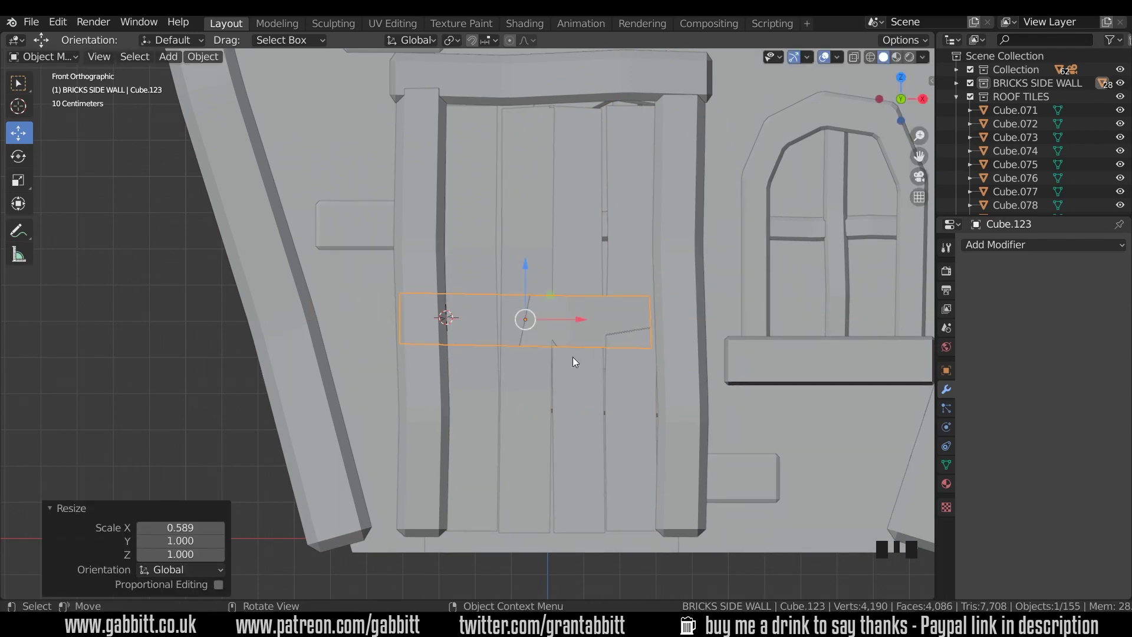
key("g")
left_click(599, 236)
key("s")
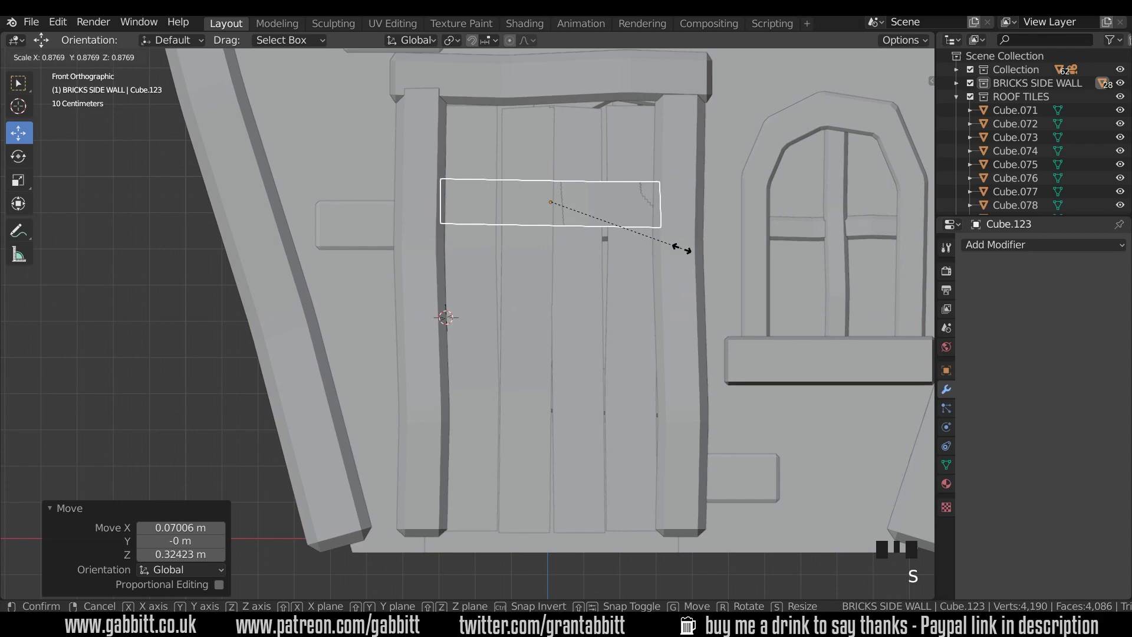
left_click(602, 228)
Copy the crossbar near the door bottom and push both bars slightly into the door
key("shift+d")
left_click(603, 462)
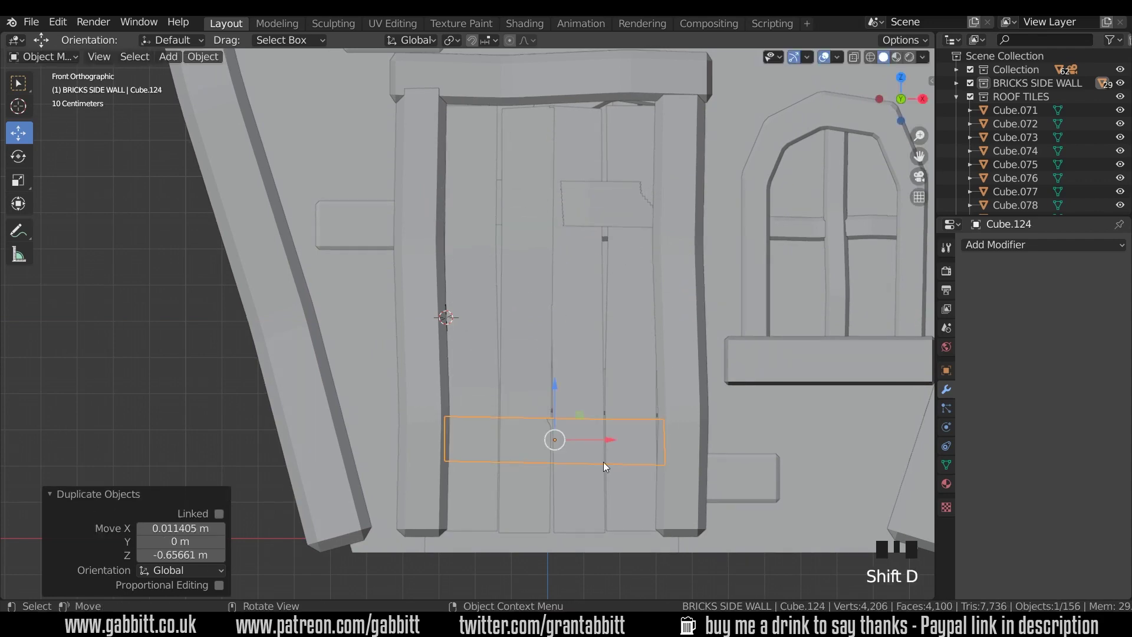
middle_click_drag(604, 461, 583, 417)
left_click(606, 232, "shift")
left_click_drag(570, 332, 566, 335)
middle_click_drag(566, 335, 592, 324)
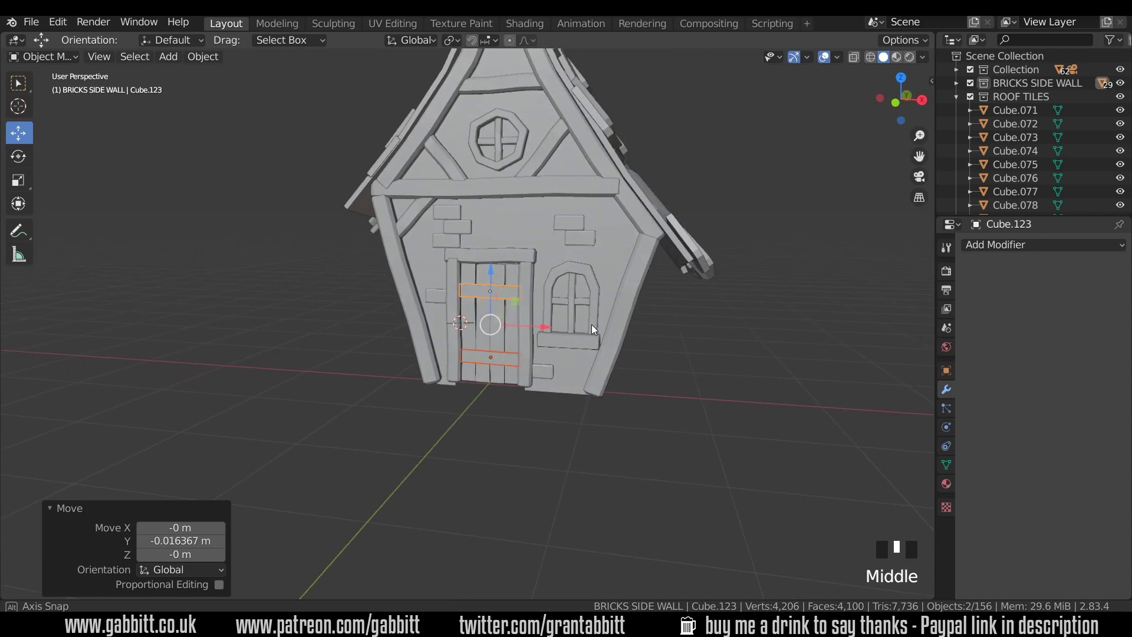
Add an ico sphere by the door and shrink it to doorknob size (~0.055)
right_click(469, 324, "shift")
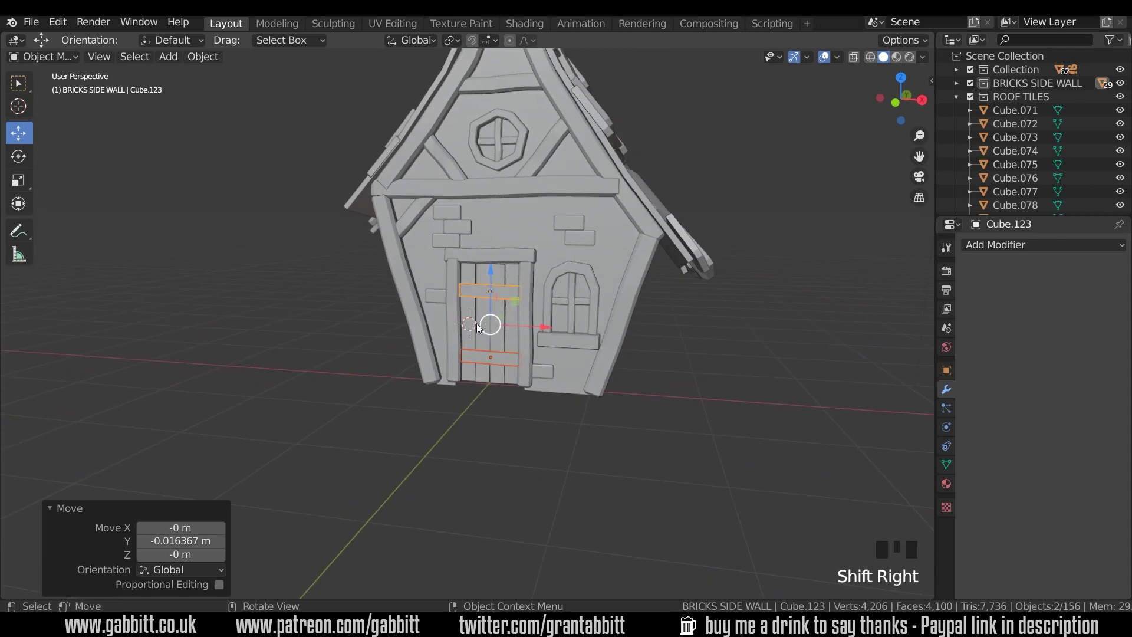
key("shift+a")
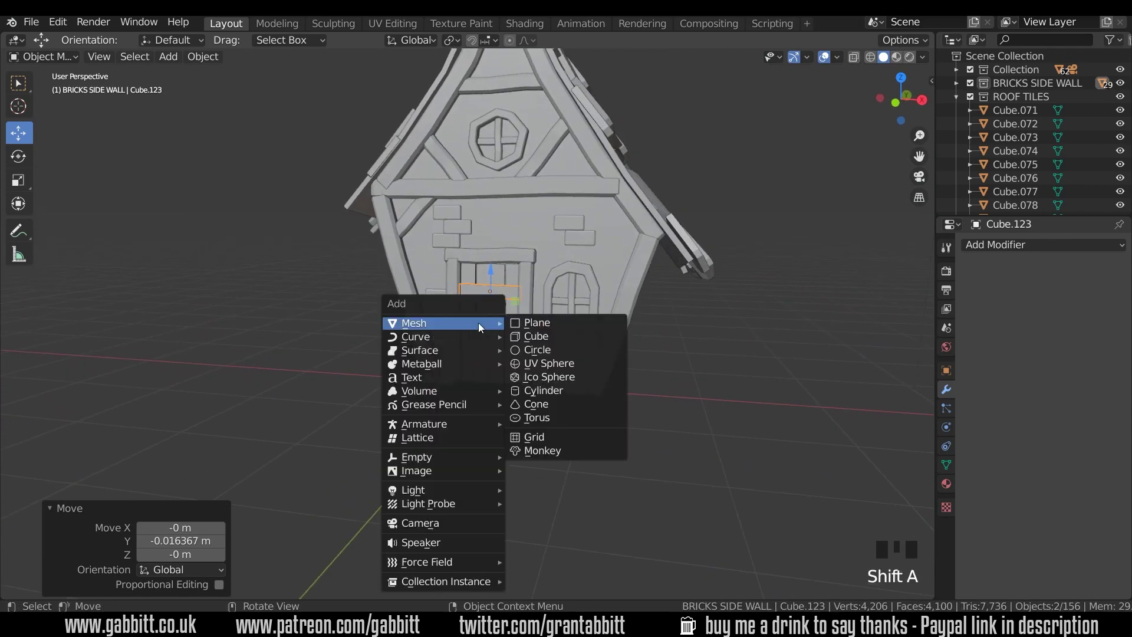
left_click(537, 375)
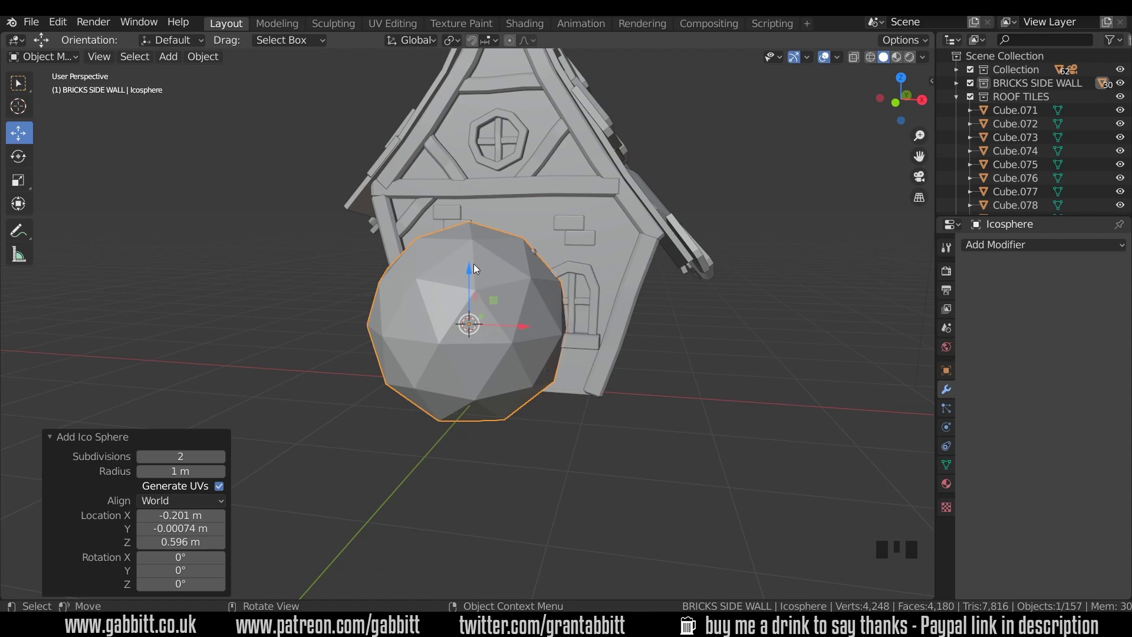
key("shift+a")
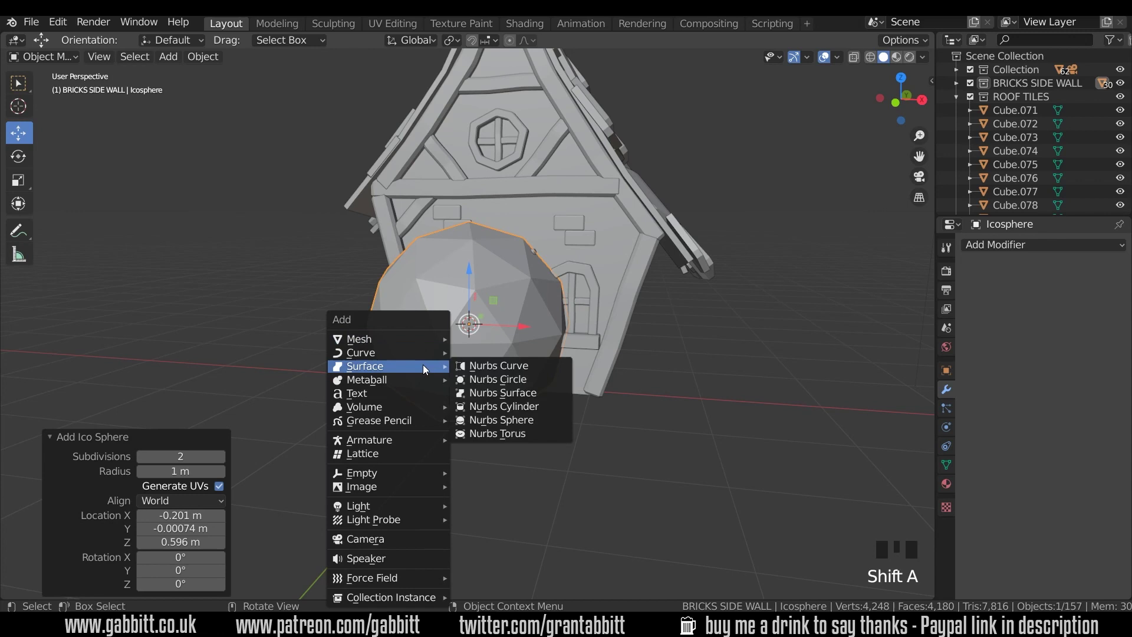
mouse_move(402, 338)
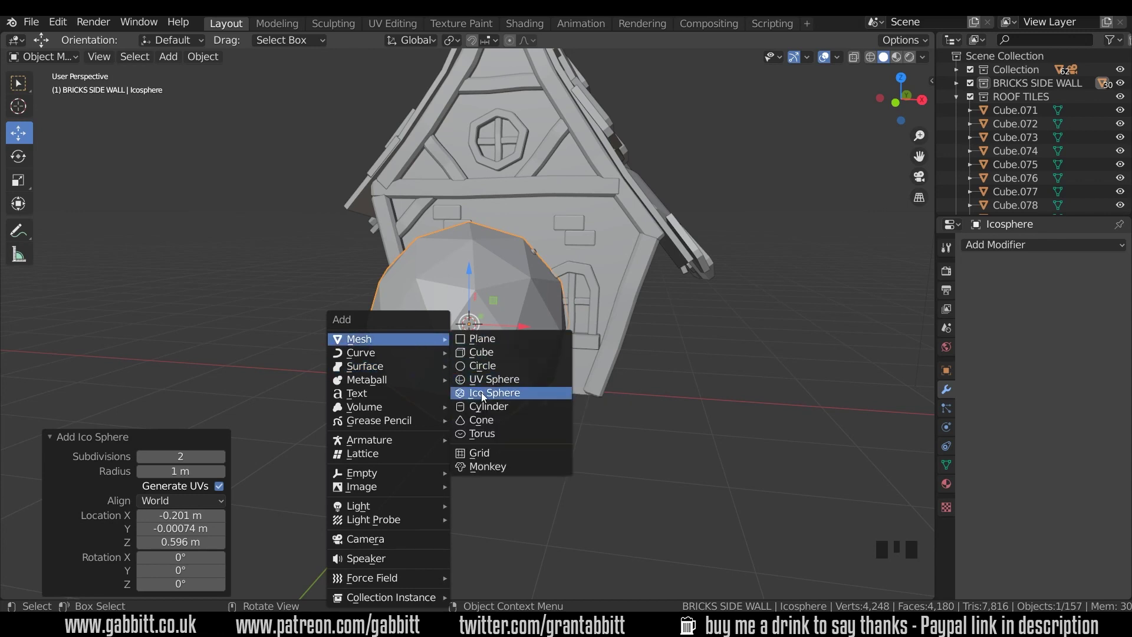
key("s")
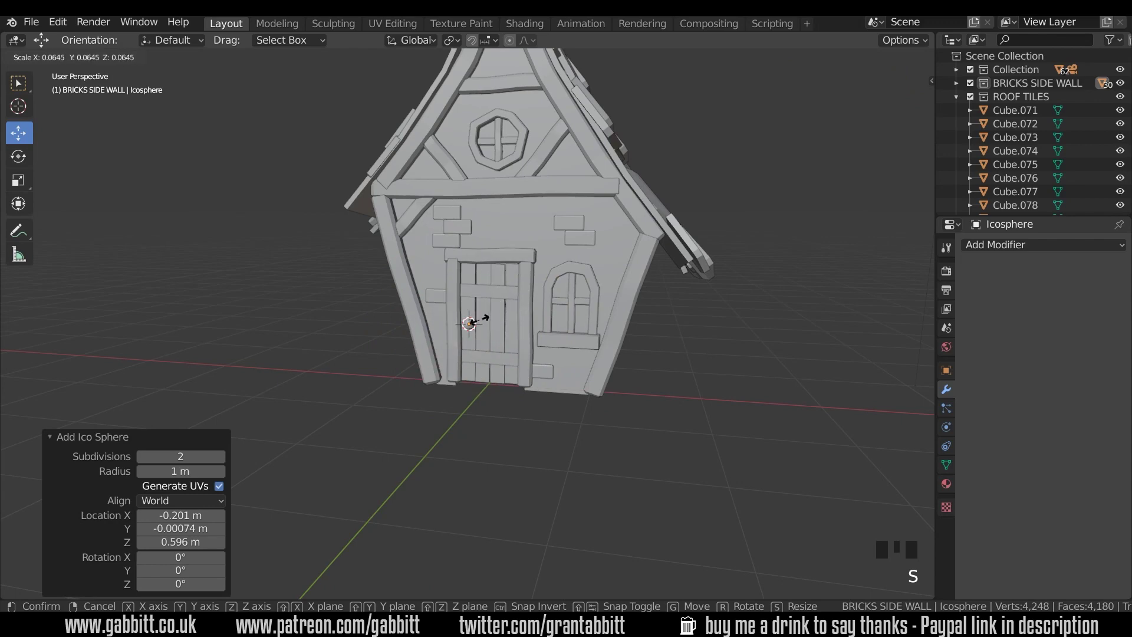
left_click(481, 319)
Move the knob against the door planks and scale it down to 0.896
middle_click_drag(479, 321, 422, 327)
key("KP_Decimal")
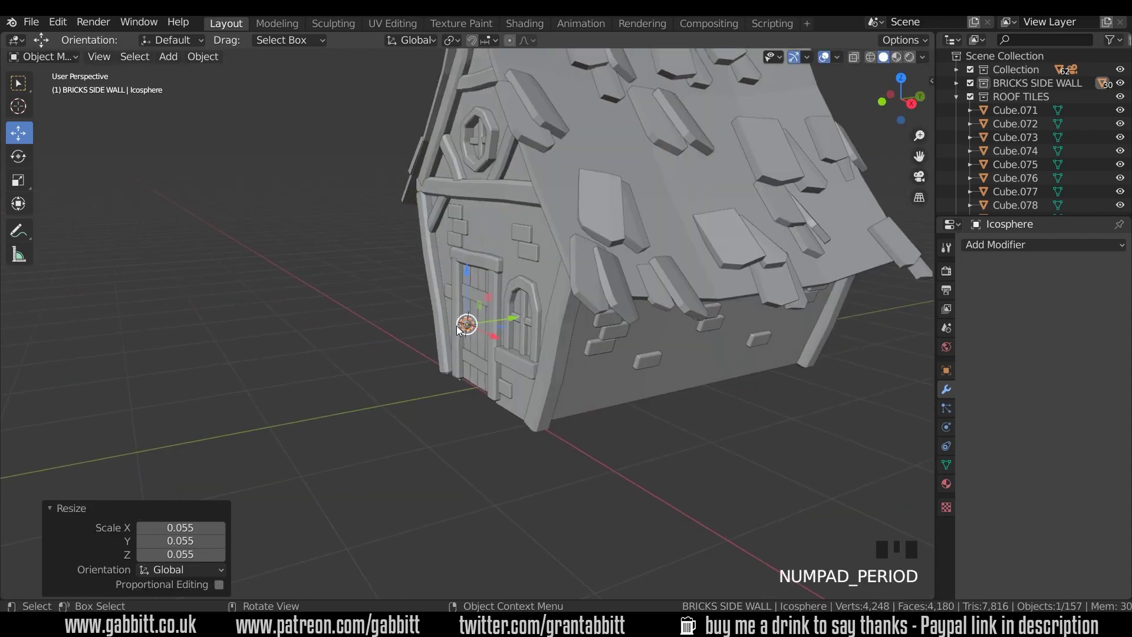
left_click_drag(514, 319, 565, 276)
scroll(565, 276, "down", 6)
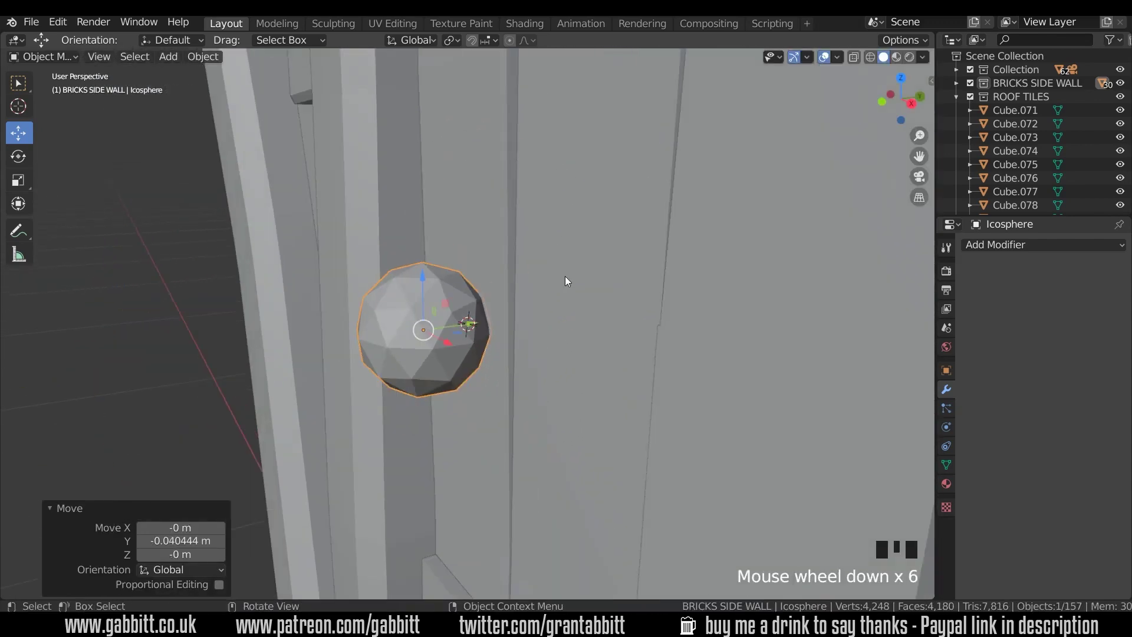
middle_click_drag(565, 276, 545, 341)
scroll(567, 292, "down", 5)
key("s")
left_click(589, 300)
scroll(590, 299, "down", 8)
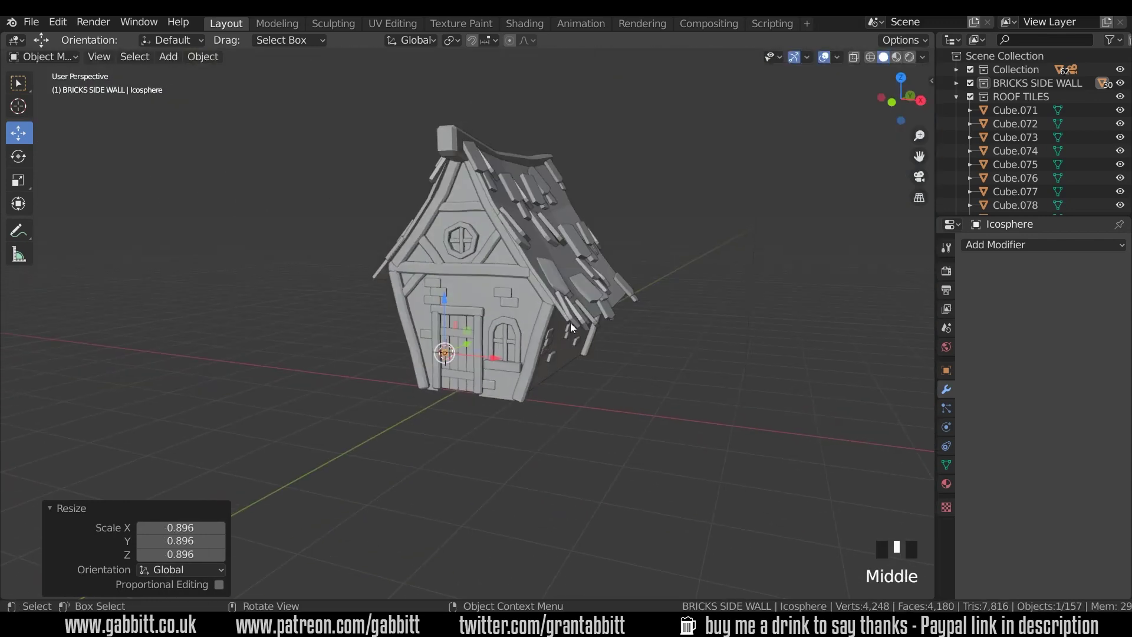
Duplicate the door lintel, move the copy straight up, and rotate it 90° on Z
left_click(479, 316)
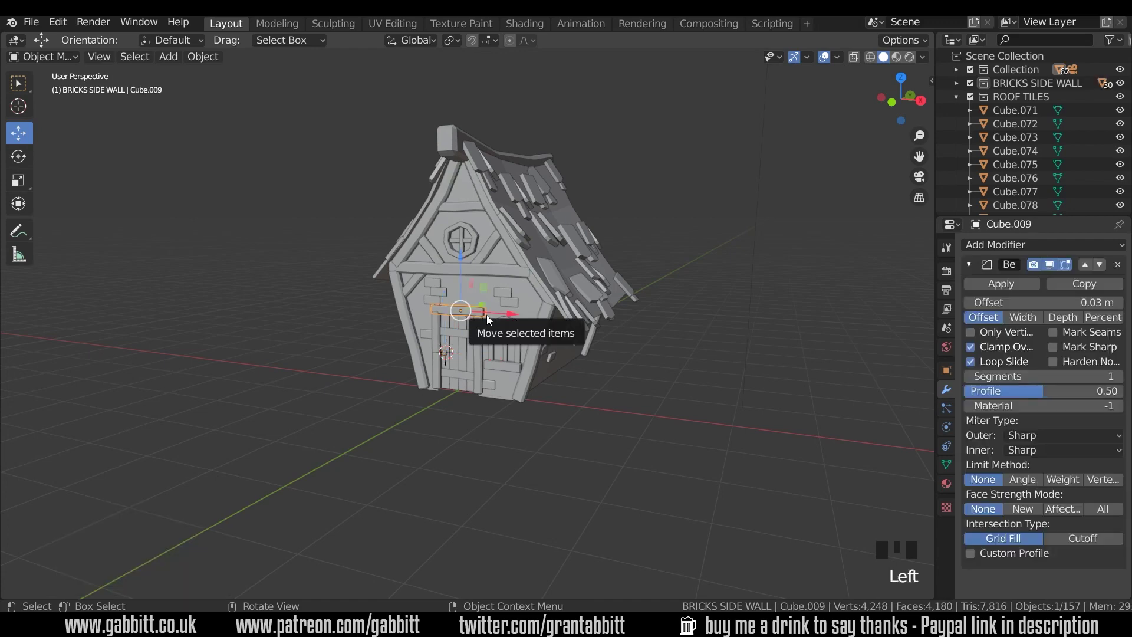
key("KP_Decimal")
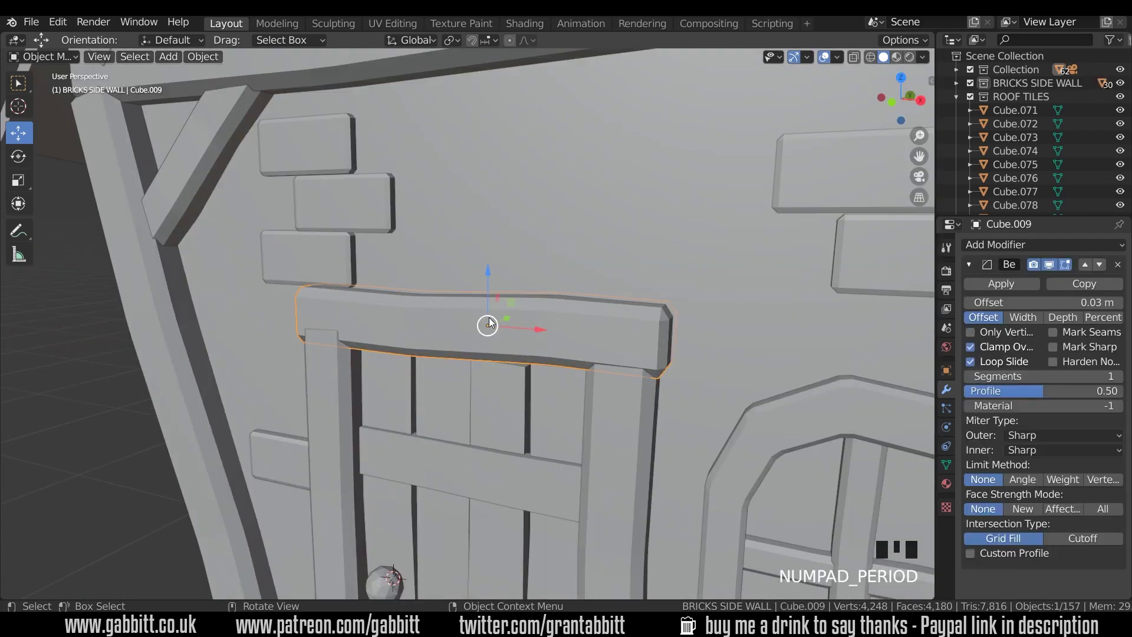
key("shift+d")
key("z")
left_click(539, 176)
key("r")
key("z")
key("9")
key("0")
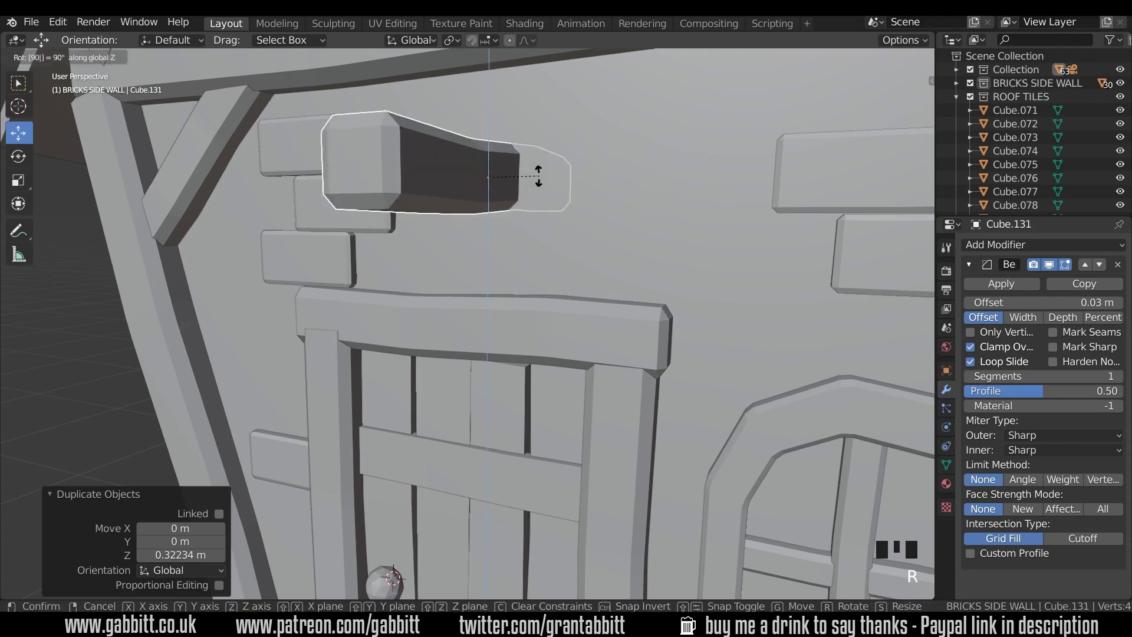
left_click(540, 175)
Shorten the beam along Y to 0.61, slide it out, shrink it to 0.957, and duplicate it
middle_click_drag(591, 248, 519, 219)
left_click_drag(501, 184, 440, 83)
scroll(496, 205, "down", 6)
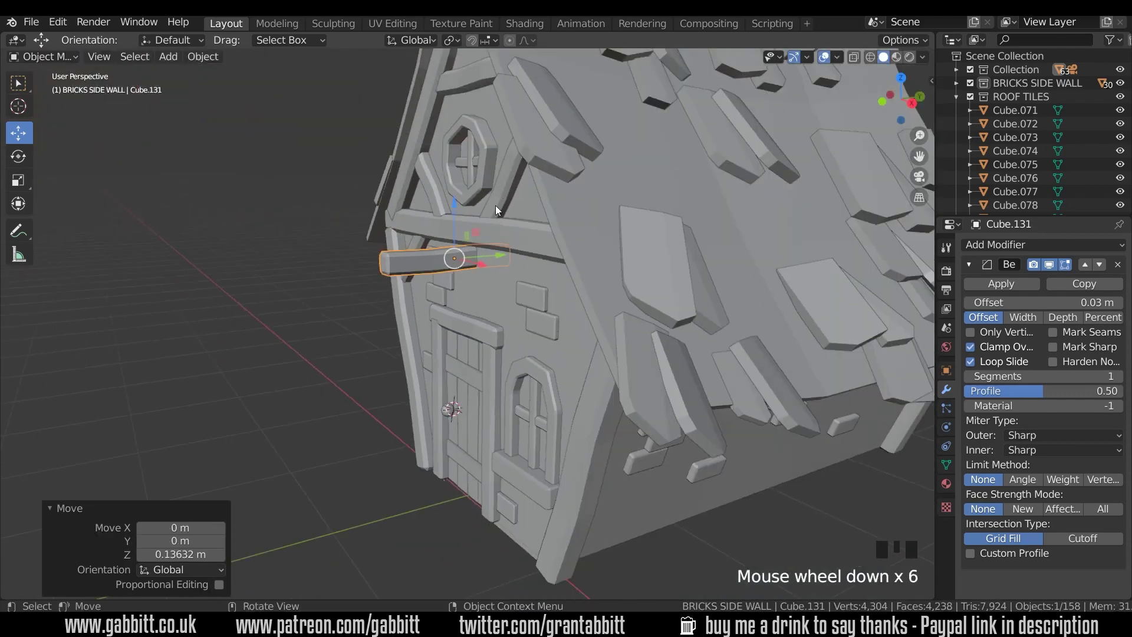
middle_click_drag(495, 206, 555, 223)
key("s")
key("y")
left_click(516, 239)
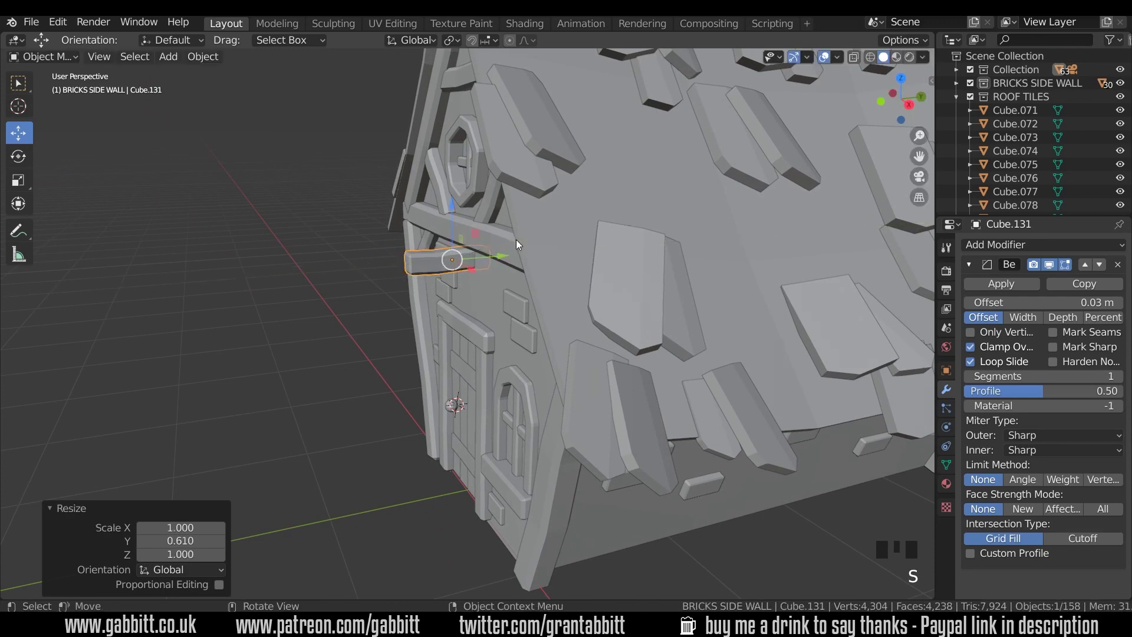
left_click_drag(500, 258, 451, 284)
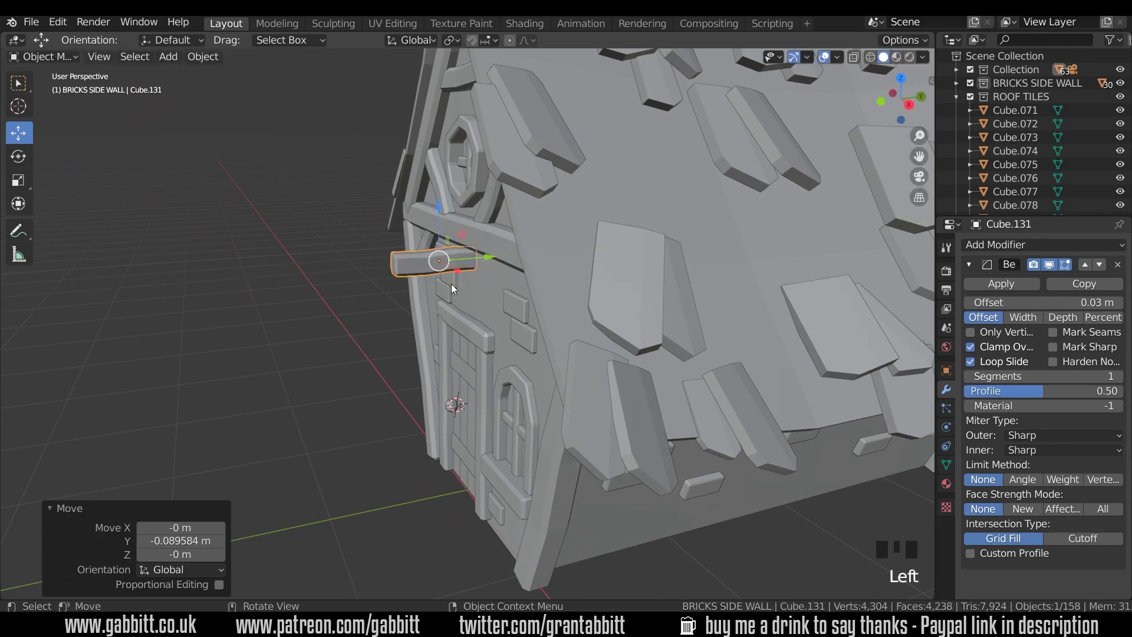
mouse_move(452, 284)
middle_mouse_down()
mouse_move(571, 258)
mouse_move(603, 221)
mouse_move(484, 276)
mouse_move(447, 275)
middle_mouse_up()
key("s")
left_click(596, 221)
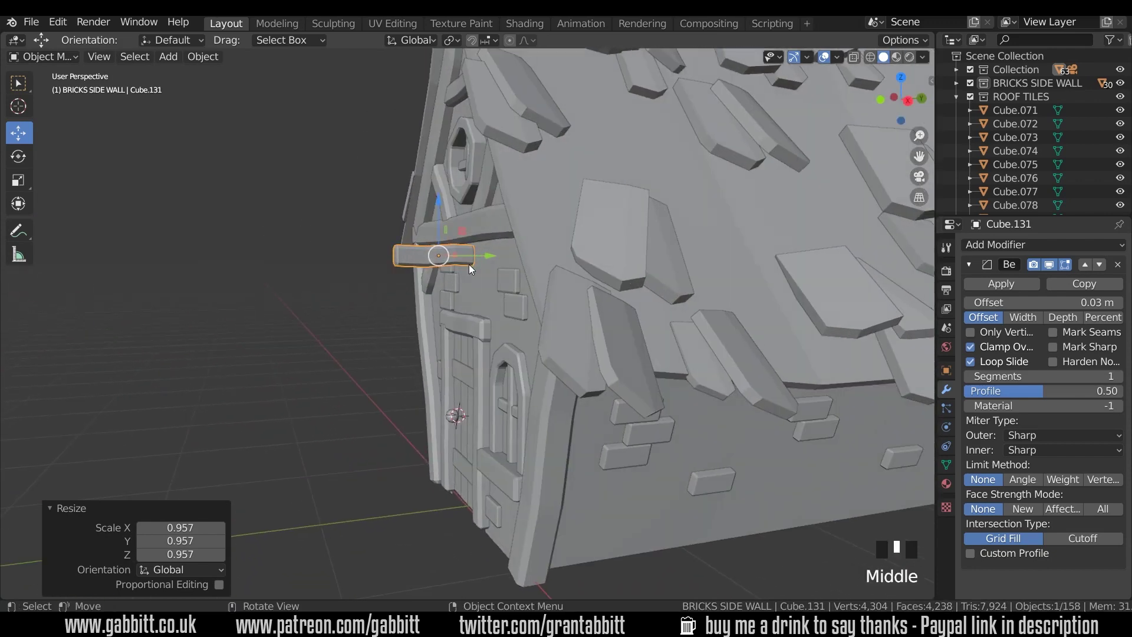
key("shift+d")
Place the copy below the beam, tilt it 45° on X and shrink it to 0.767
left_click(469, 302)
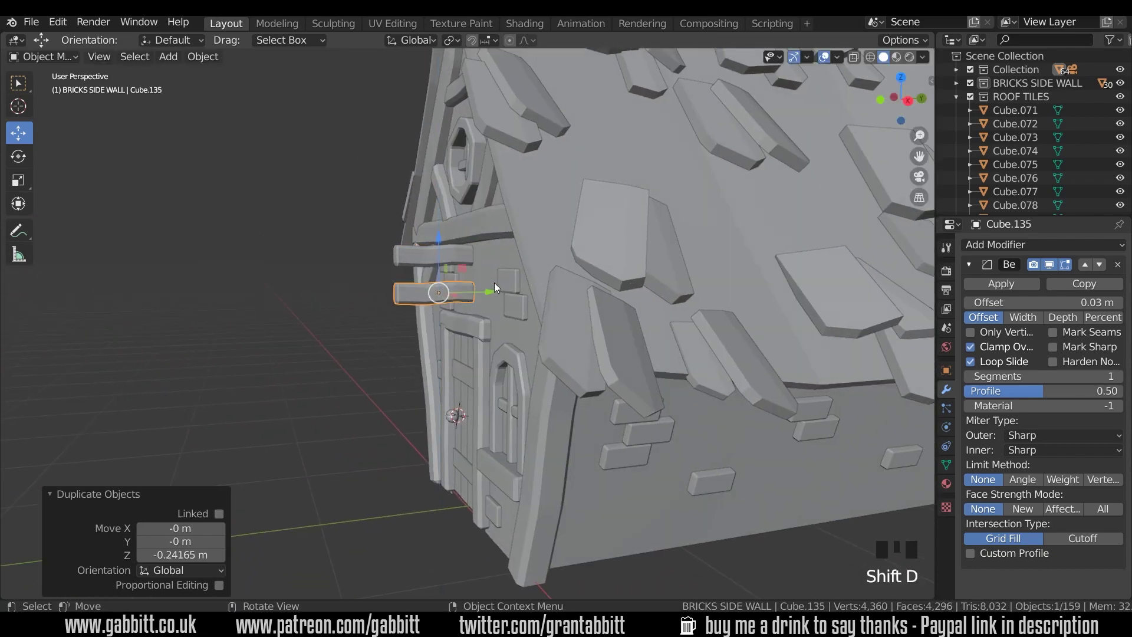
type("rx45")
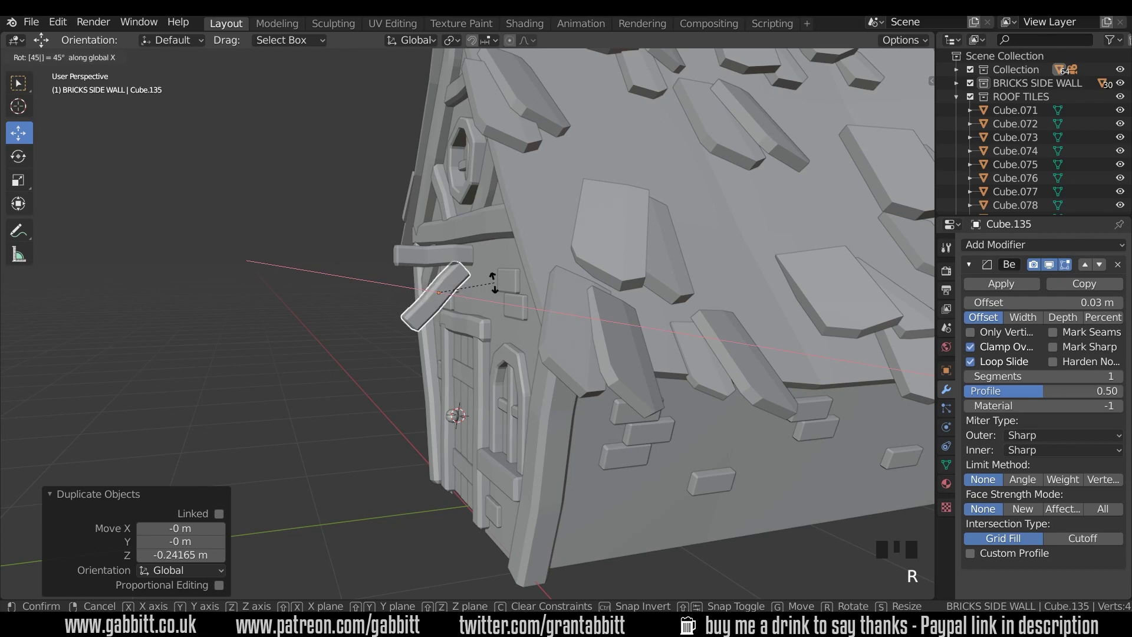
key("Return")
left_click_drag(492, 289, 516, 290)
mouse_move(544, 266)
middle_mouse_down()
mouse_move(497, 278)
mouse_move(532, 276)
middle_mouse_up()
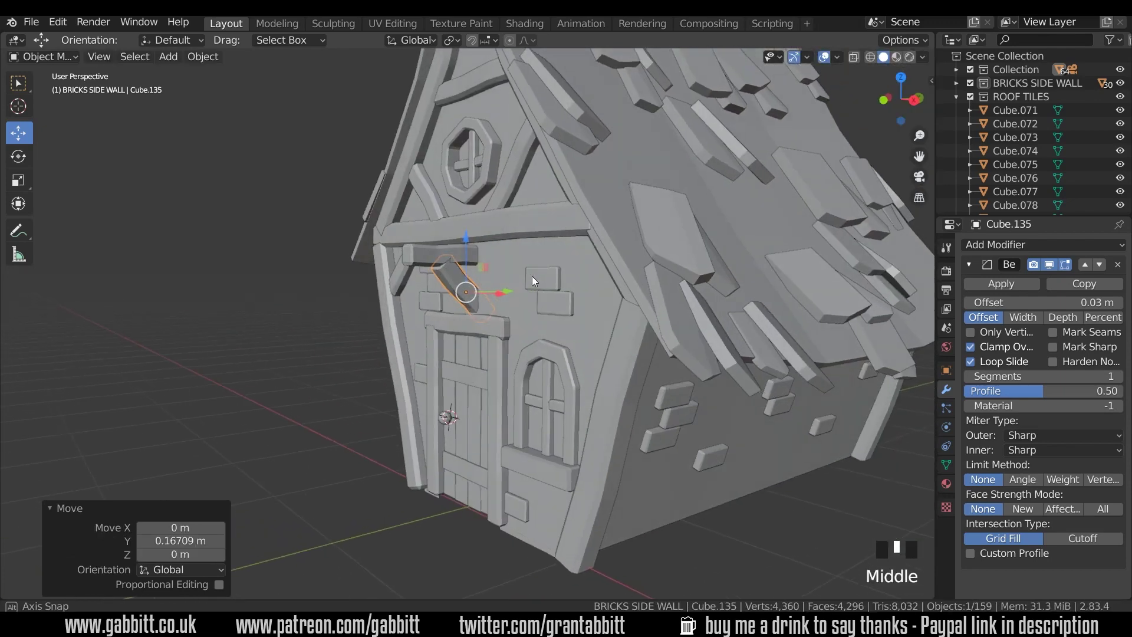
key("s")
left_click(466, 253)
left_click_drag(465, 254, 522, 284)
middle_click_drag(521, 284, 507, 282)
left_click_drag(506, 282, 501, 281)
middle_click_drag(500, 282, 546, 306)
key("KP_Decimal")
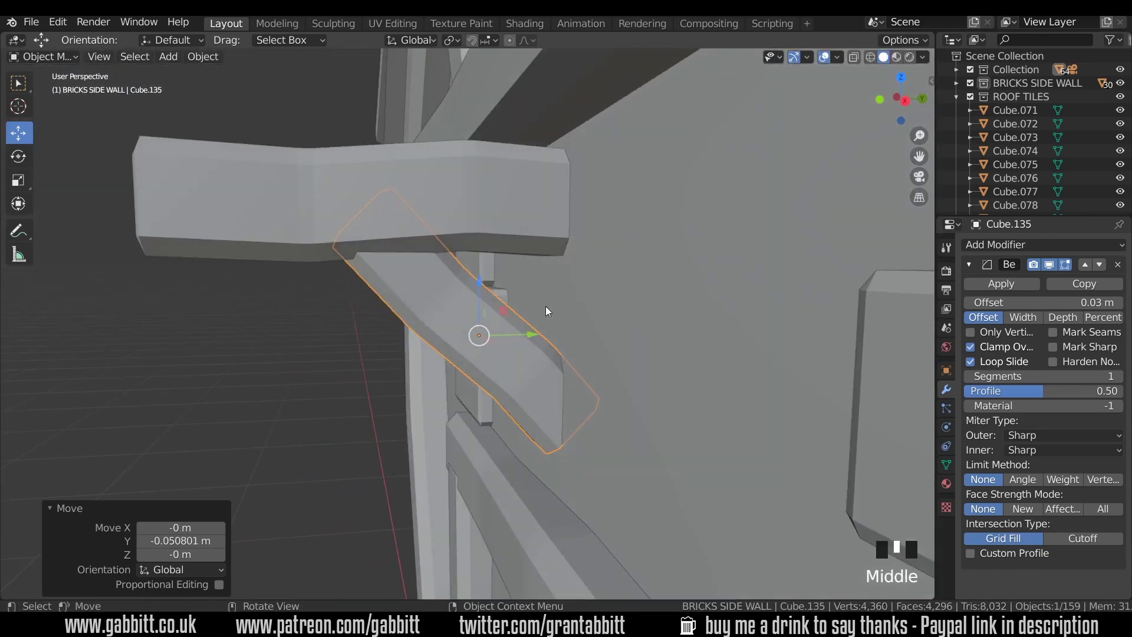
Tilt the brace about 5° more on X and stretch it along Z to 1.159
key("r")
key("x")
left_click(549, 304)
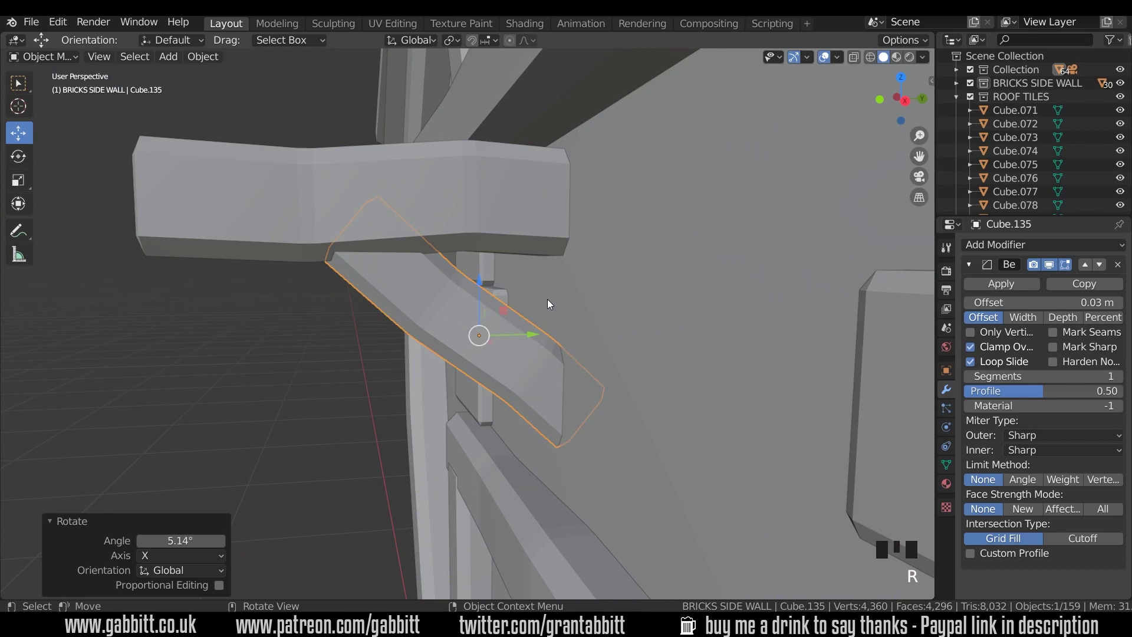
key("s")
key("z")
key("z")
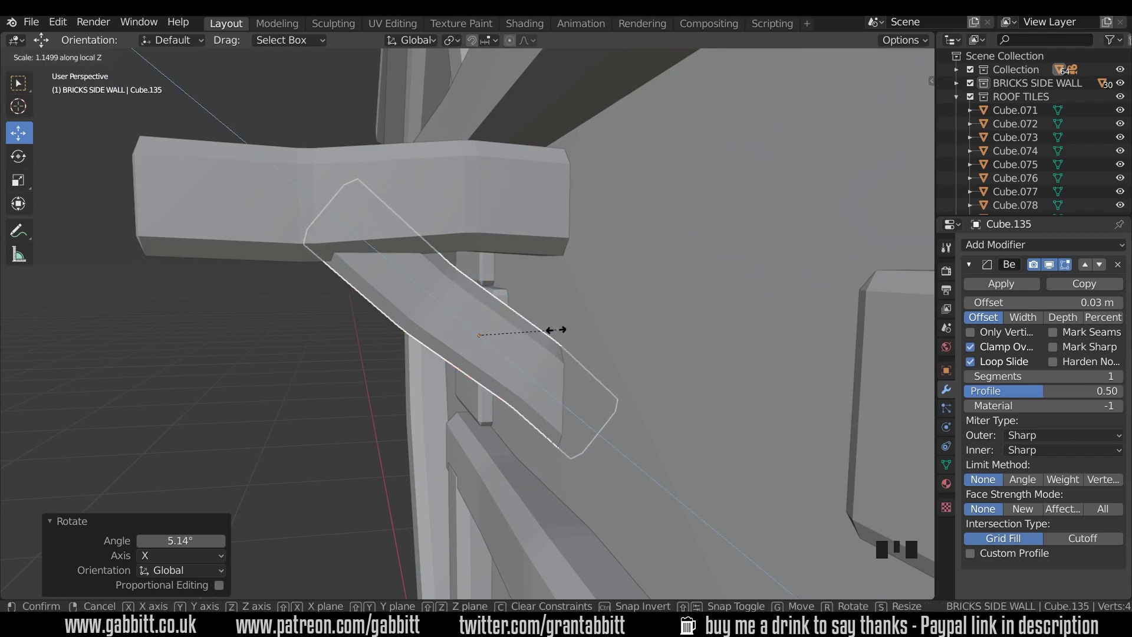
left_click(557, 331)
middle_click_drag(479, 364, 603, 377)
scroll(554, 381, "down", 4)
scroll(608, 381, "down", 2)
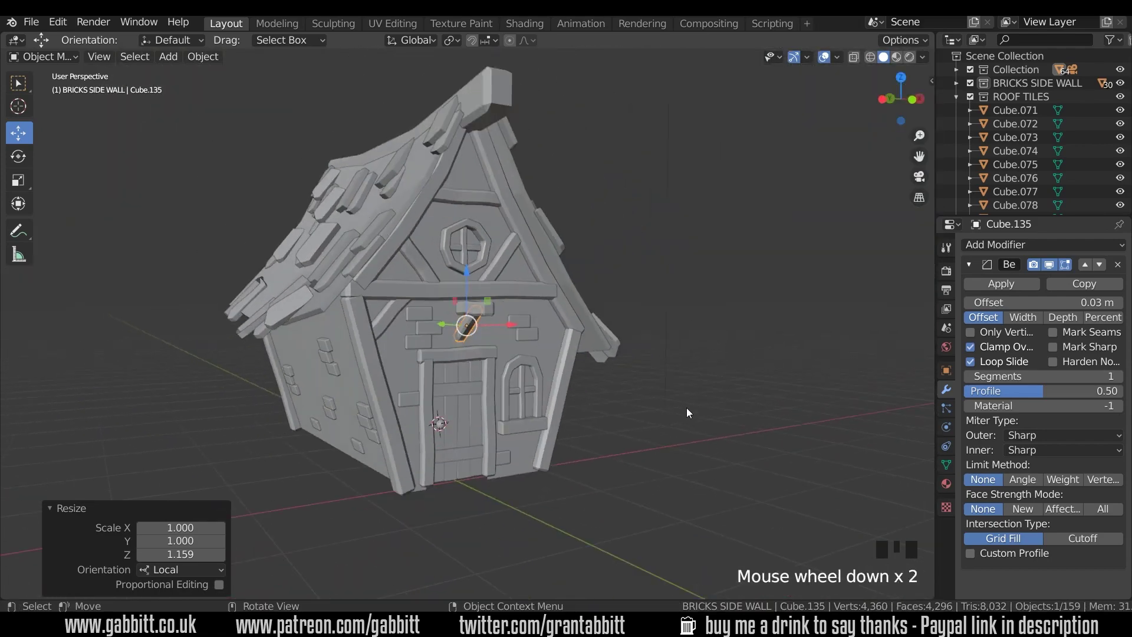
middle_click_drag(687, 409, 713, 301)
Place the 3D cursor on the roof where the chimney will go
right_click(764, 293, "shift")
scroll(755, 295, "down", 3)
right_click(673, 287, "shift")
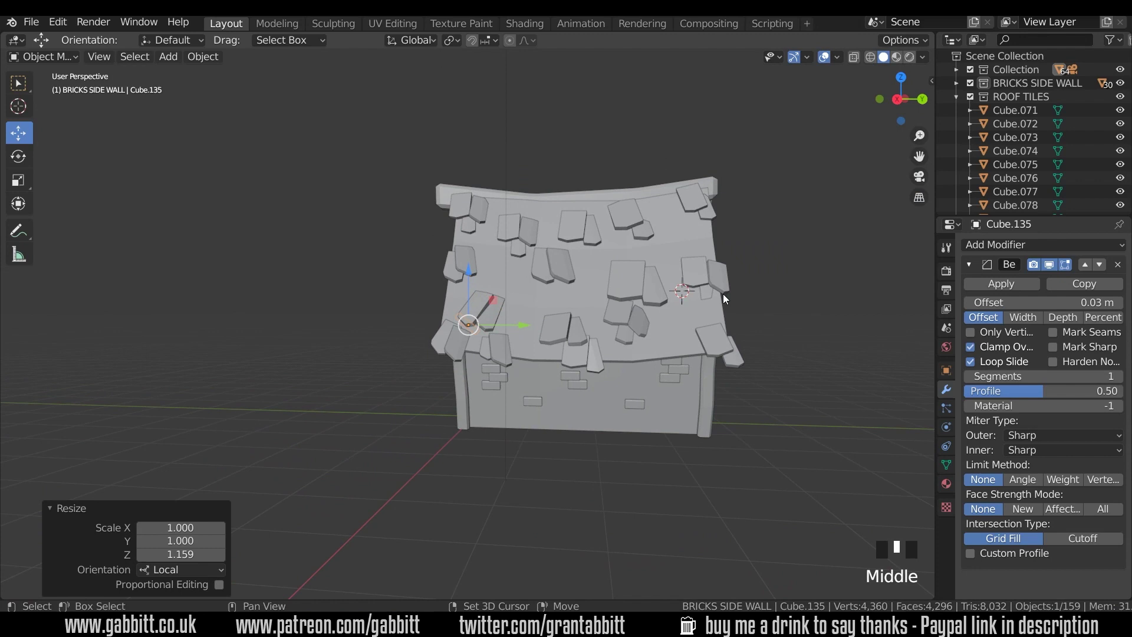
Add a mesh cylinder and set its vertex count to 12
key("shift+a")
mouse_move(723, 294)
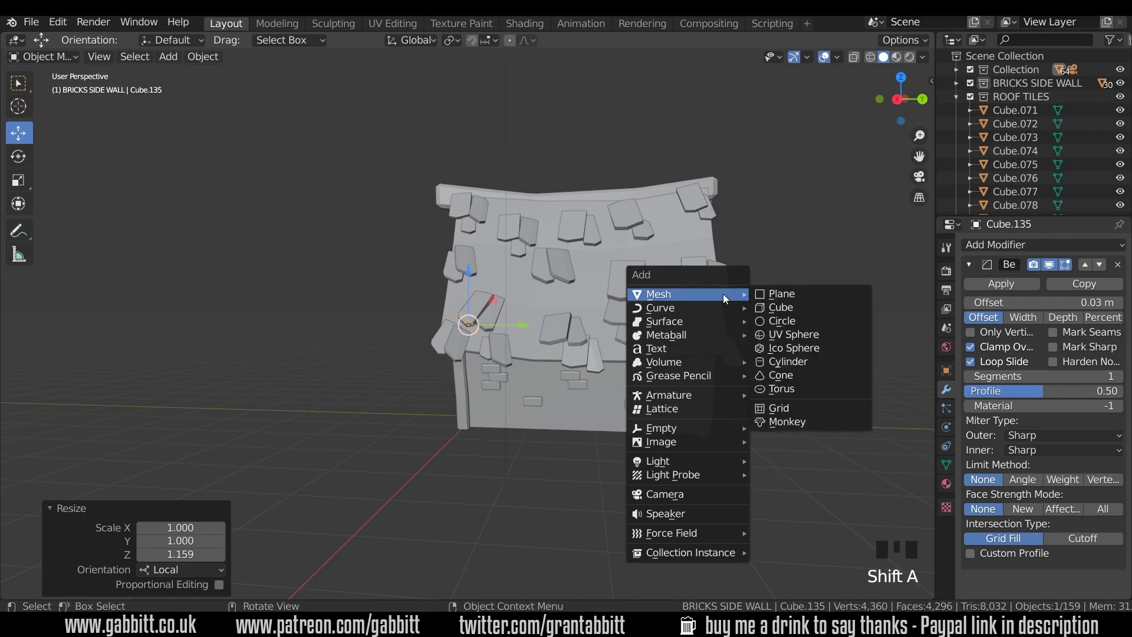
left_click(799, 358)
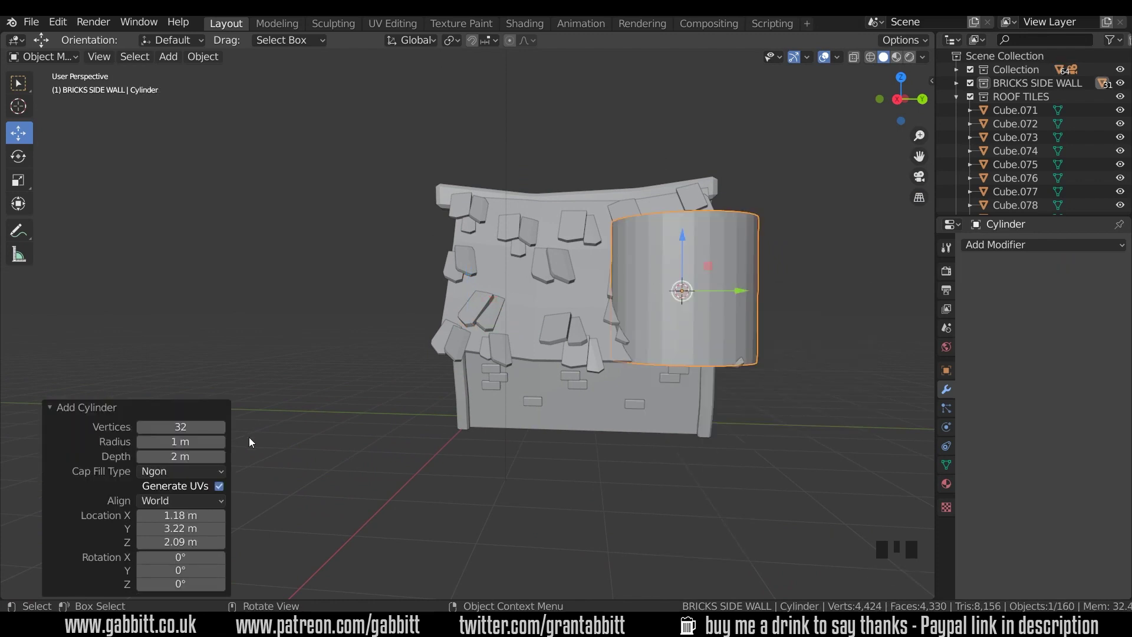
left_click(172, 430)
type("16")
key("Return")
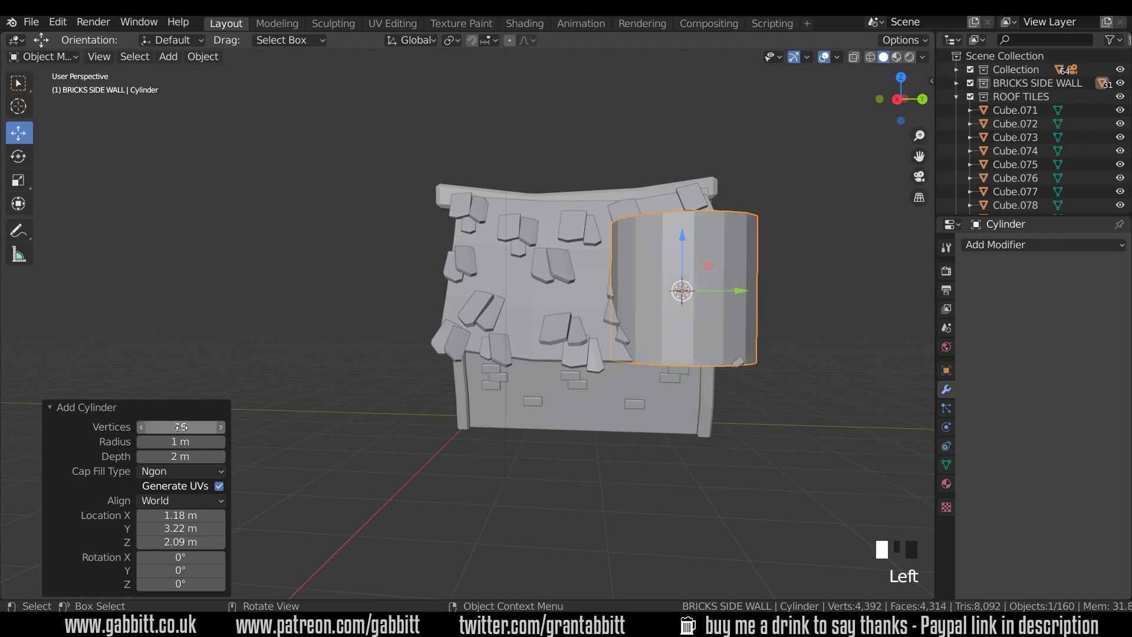
left_click_drag(182, 426, 162, 426)
Shrink the cylinder to 0.143, then rotate and move it onto the roof slope
key("s")
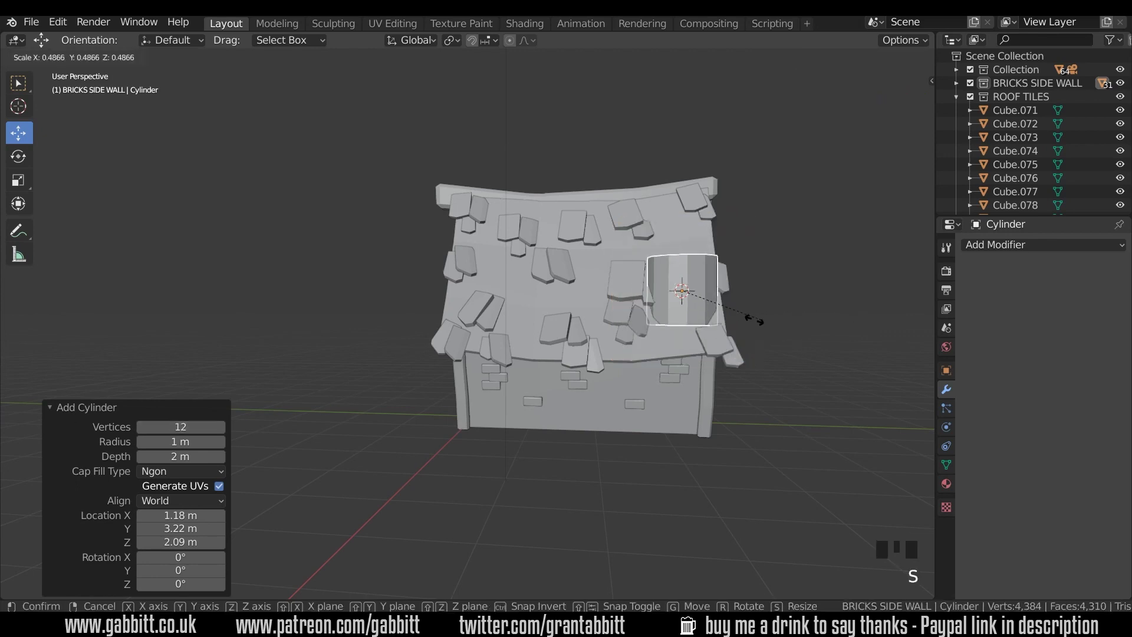
left_click(678, 273)
middle_click_drag(678, 273, 535, 362)
scroll(639, 364, "down", 5)
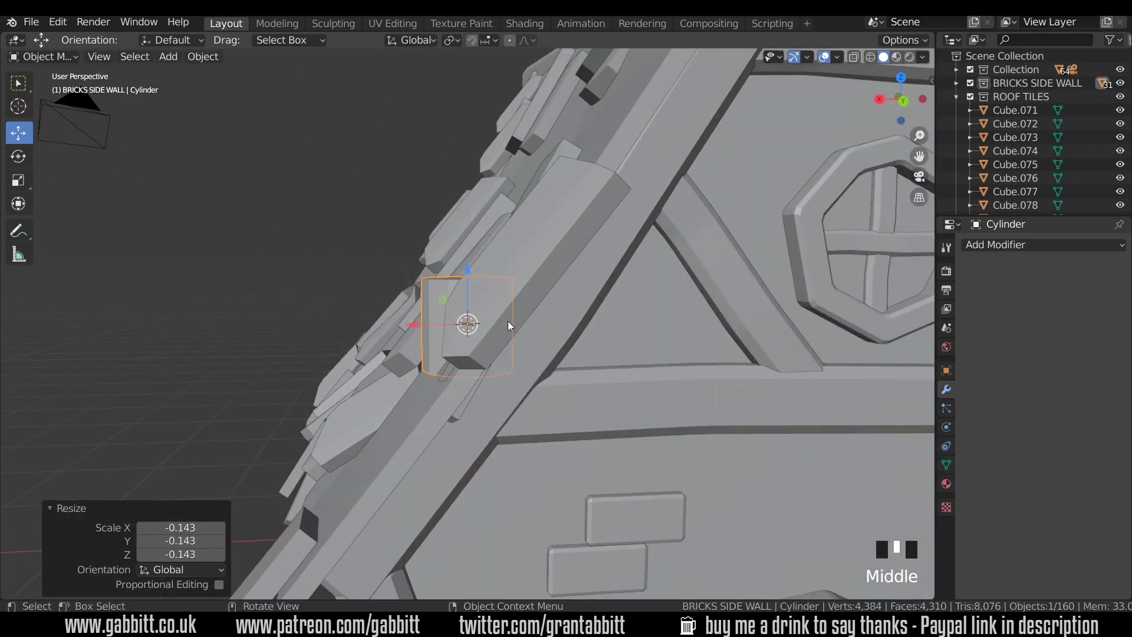
key("s")
left_click(527, 325)
key("r")
left_click(545, 321)
key("g")
left_click(544, 322)
key("r")
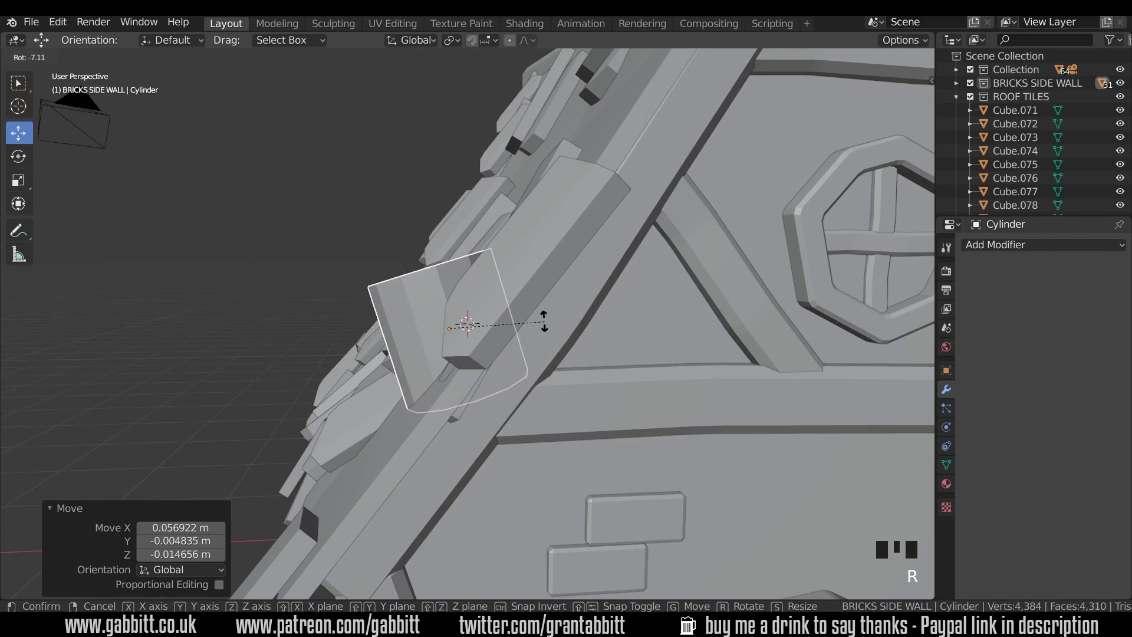
left_click(544, 322)
middle_click_drag(544, 321, 475, 303)
Shift roof tile Cube.093 aside and reselect the chimney cylinder
left_click(543, 230)
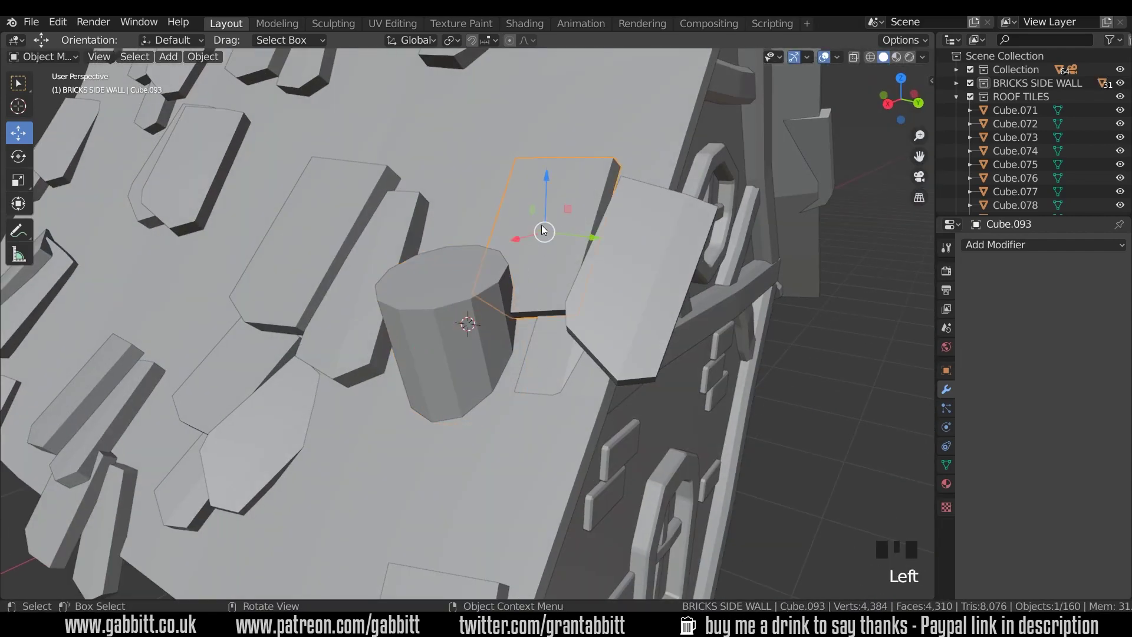
middle_click_drag(544, 230, 539, 188)
key("g")
left_click(519, 254)
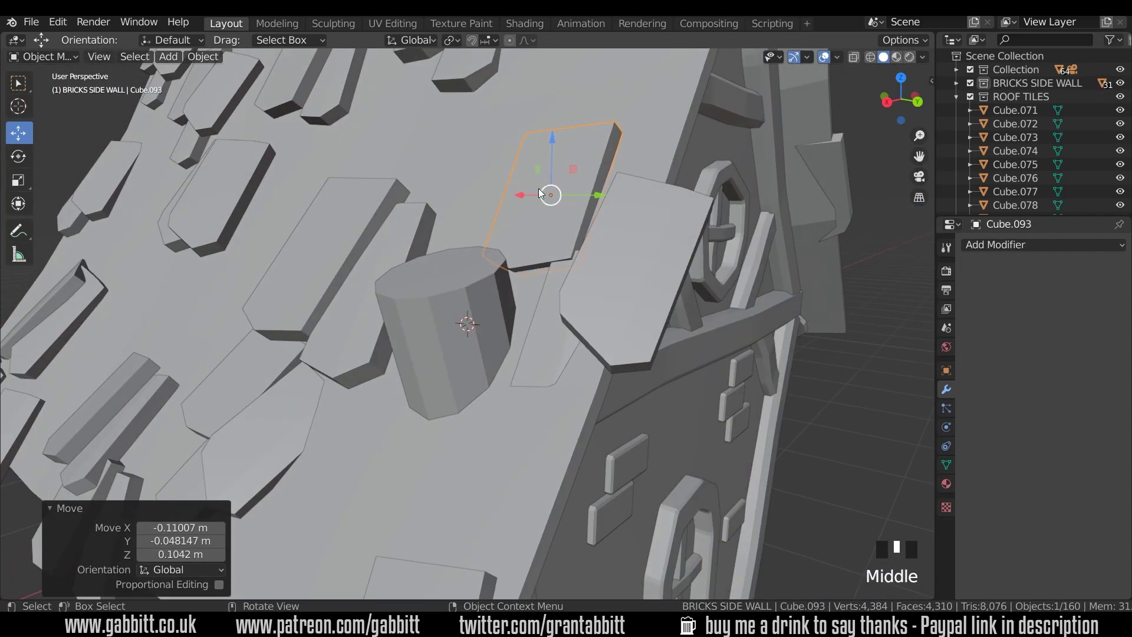
left_click(497, 324)
Inset the cylinder's top face and extrude it up 0.224 m into a narrower pipe
key("Tab")
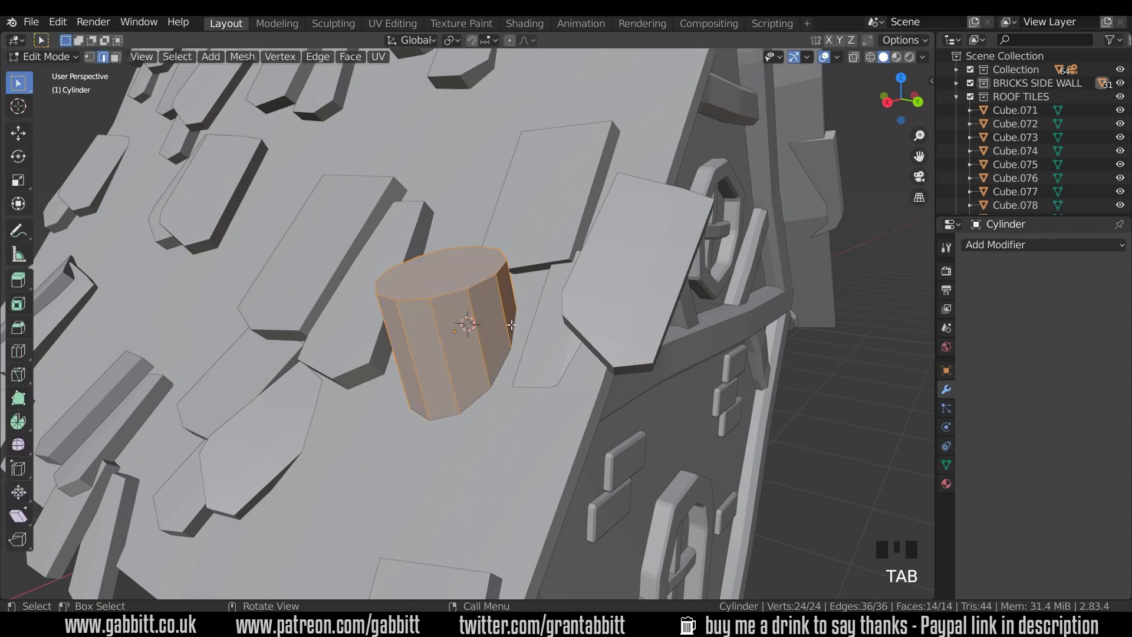
left_click(473, 283)
key("3")
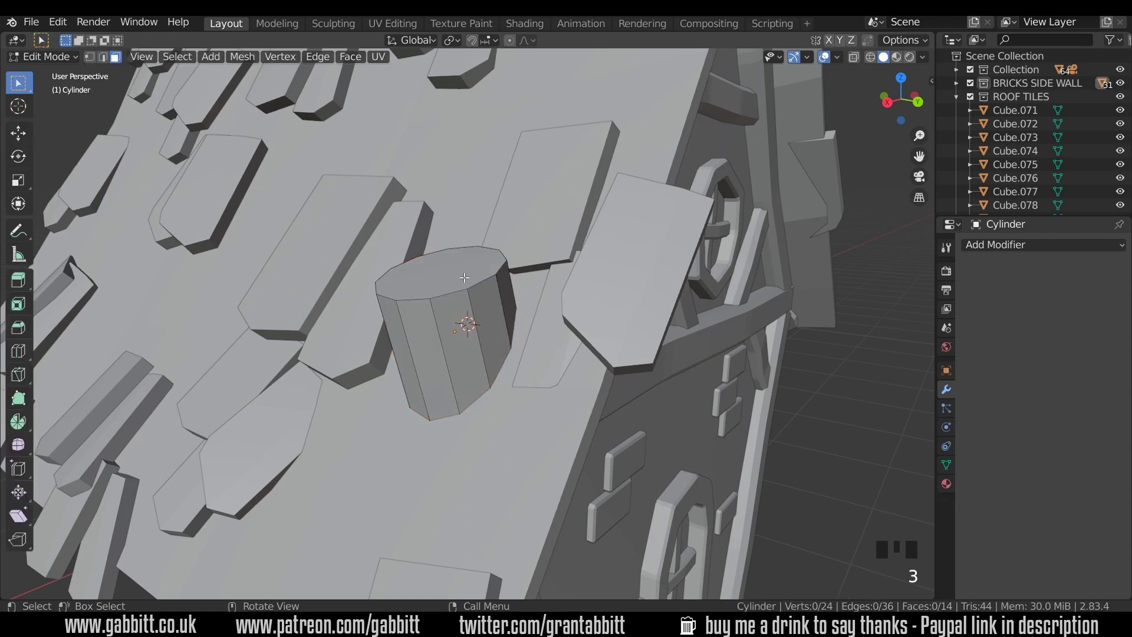
left_click(476, 283)
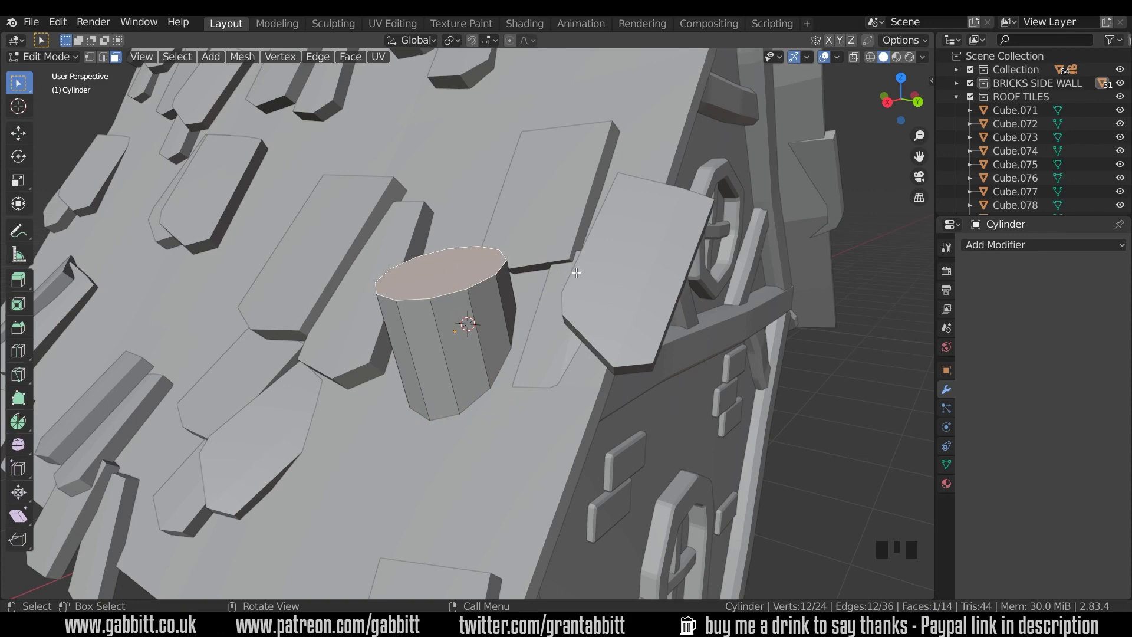
key("i")
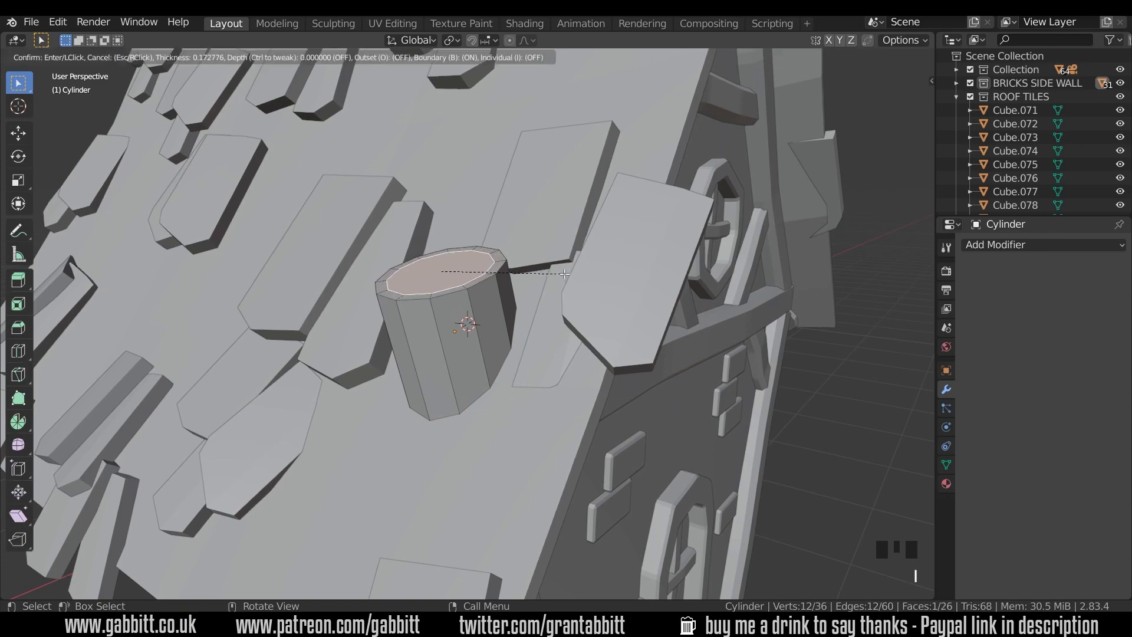
left_click(550, 281)
key("e")
left_click(505, 281)
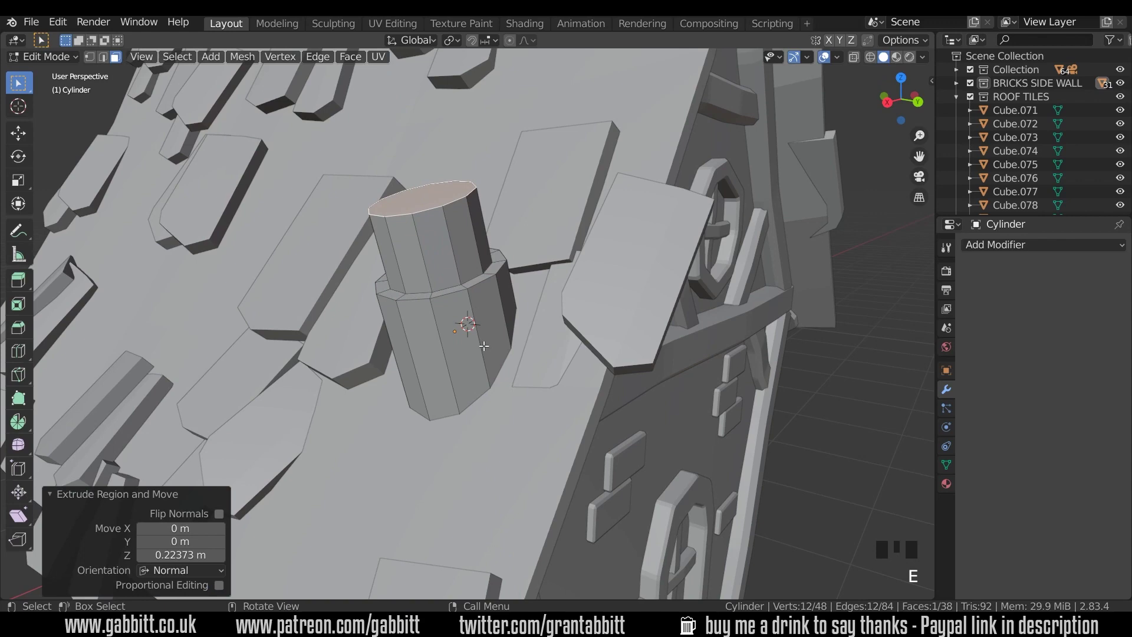
middle_click_drag(448, 377, 447, 381)
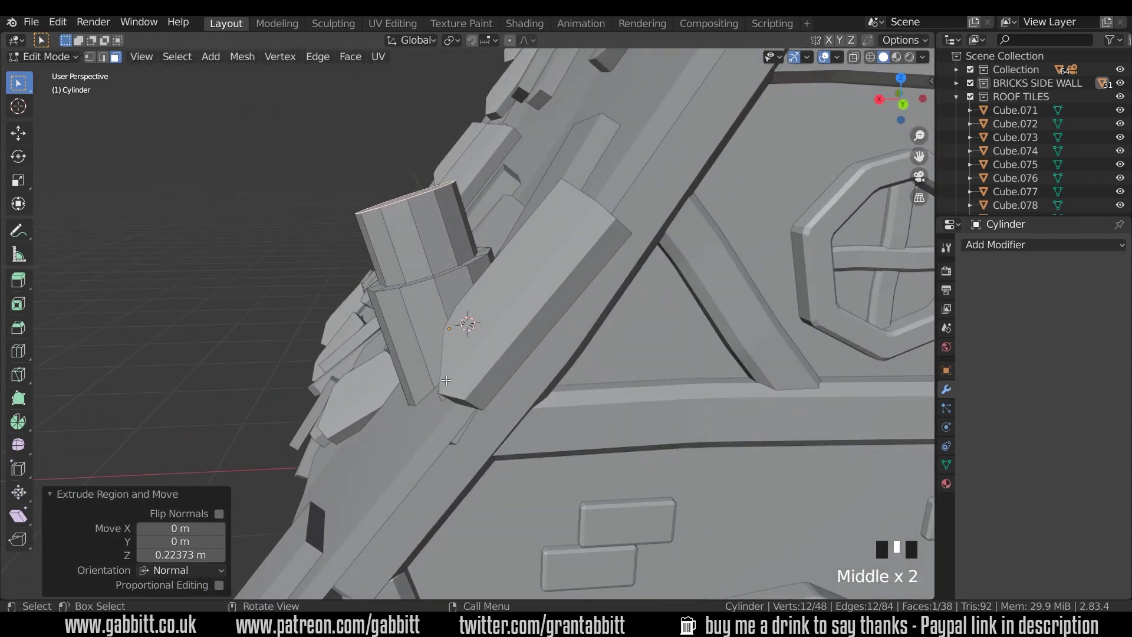
In back ortho view, undo, then extrude four bent pipe sections up past the ridge
key("ctrl+KP_1")
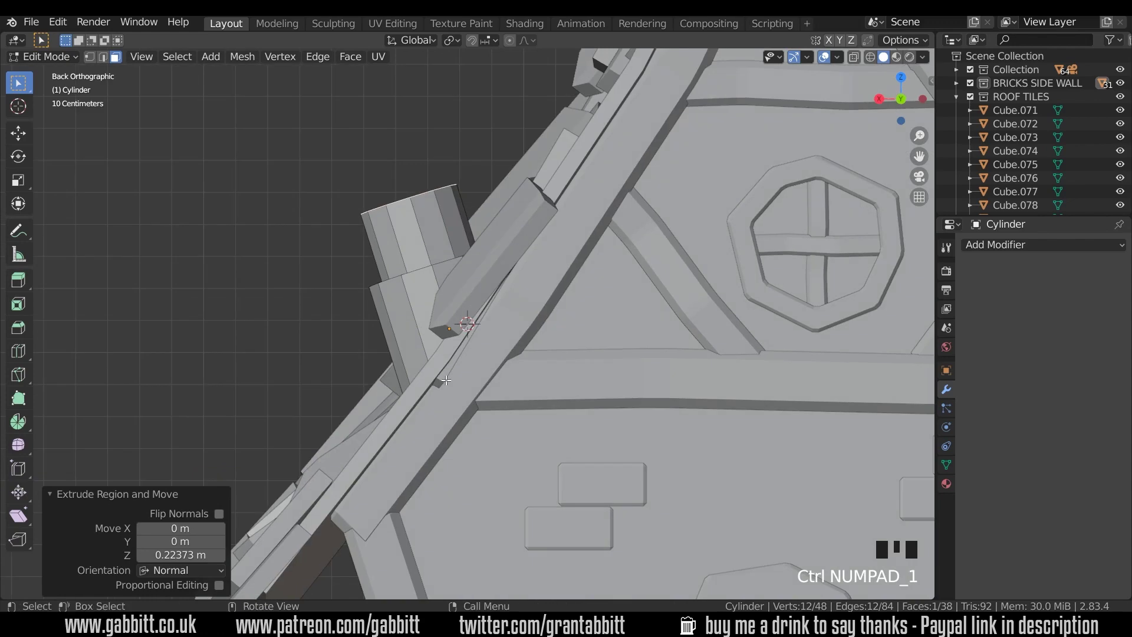
scroll(491, 303, "down", 4)
key("ctrl+z")
key("ctrl+z")
key("ctrl+z")
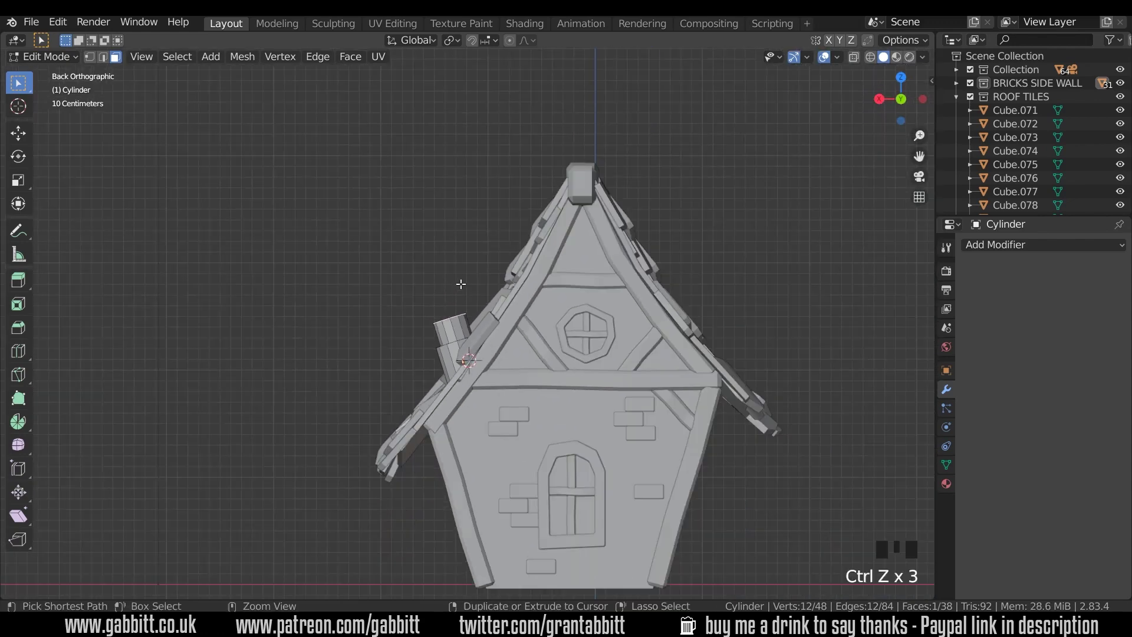
key("ctrl+Right")
right_click(508, 221, "ctrl")
right_click(522, 185, "ctrl")
right_click(528, 126, "ctrl")
middle_click_drag(586, 140, 582, 223, "shift")
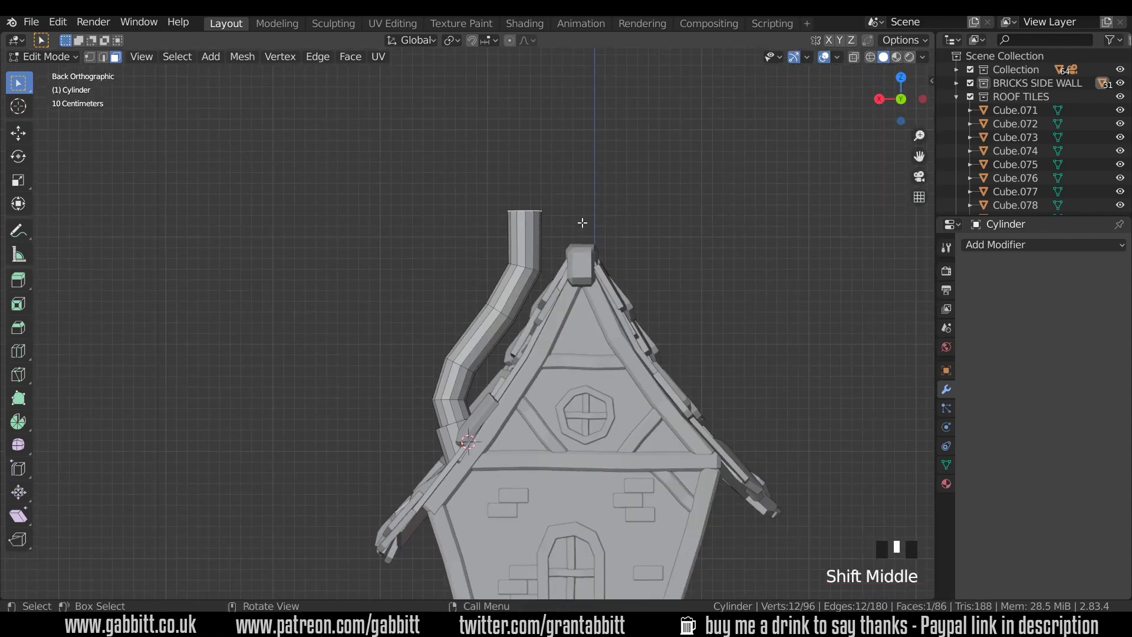
right_click(534, 130, "ctrl")
middle_click_drag(533, 126, 492, 331, "shift")
Dissolve three edge loops along the pipe, leaving a diagonal run and vertical top
middle_click_drag(496, 374, 462, 412)
scroll(469, 398, "up", 1)
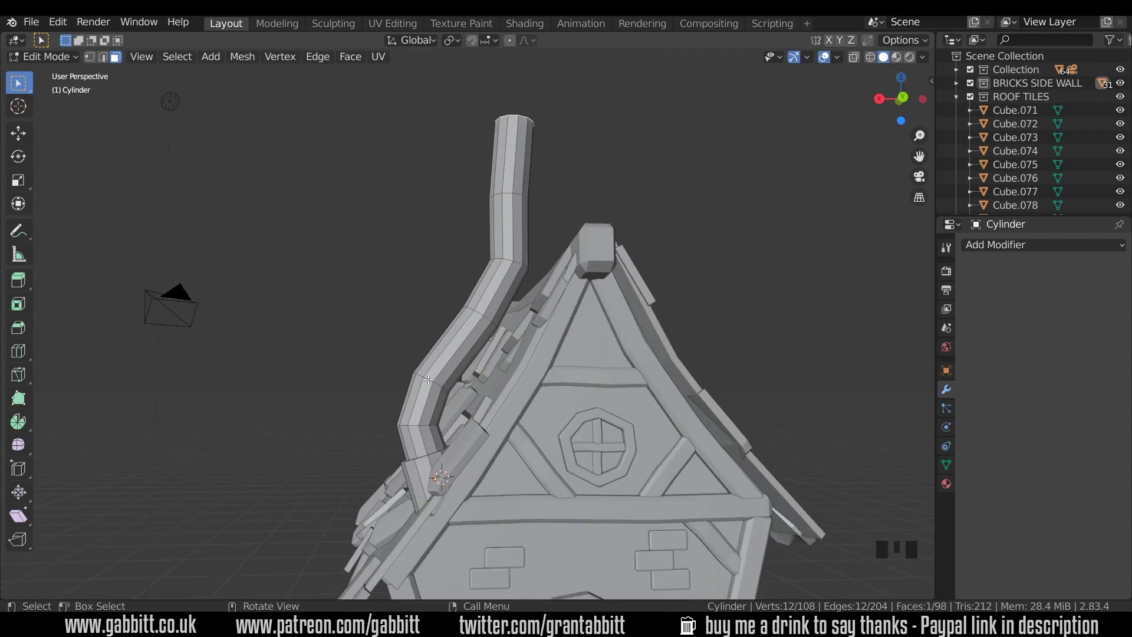
key("ctrl+z")
key("2")
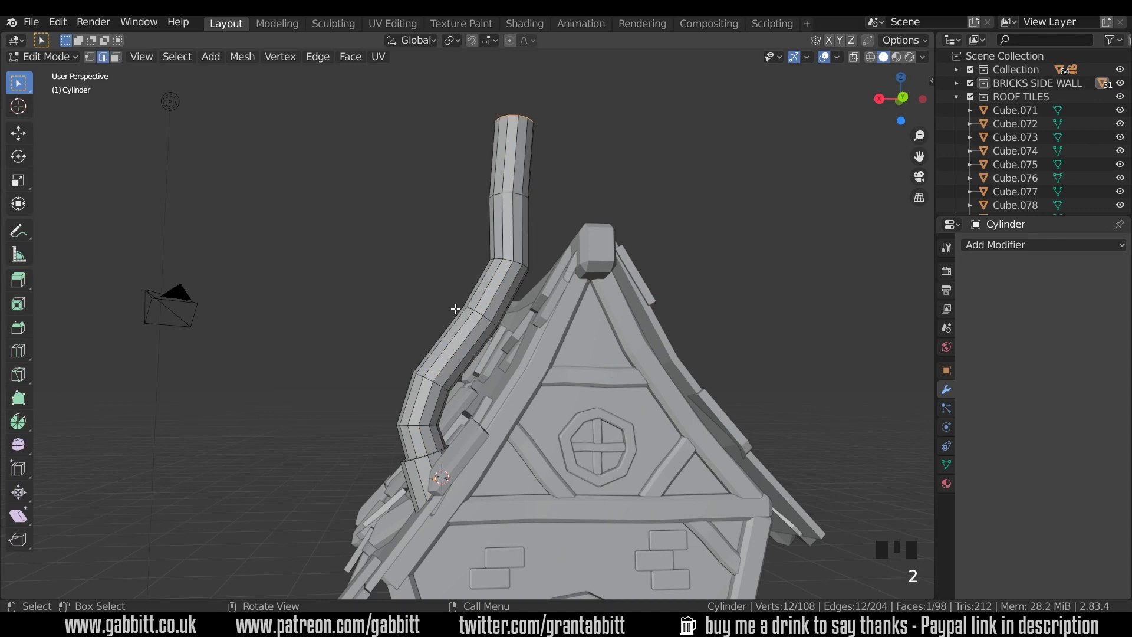
left_click(429, 380, "alt")
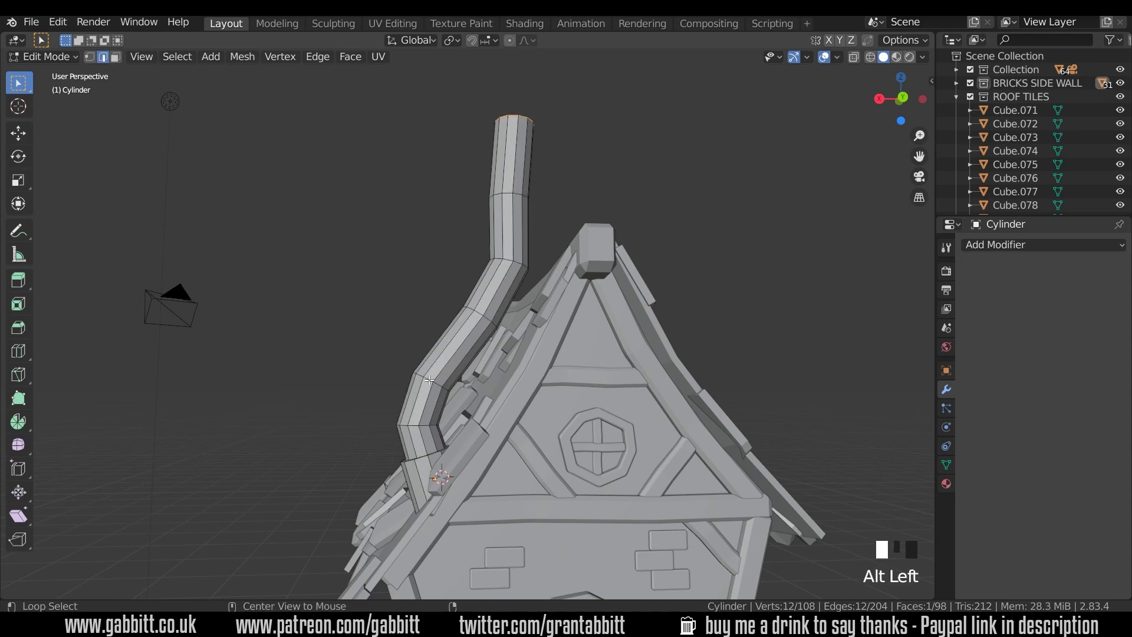
key("ctrl+x")
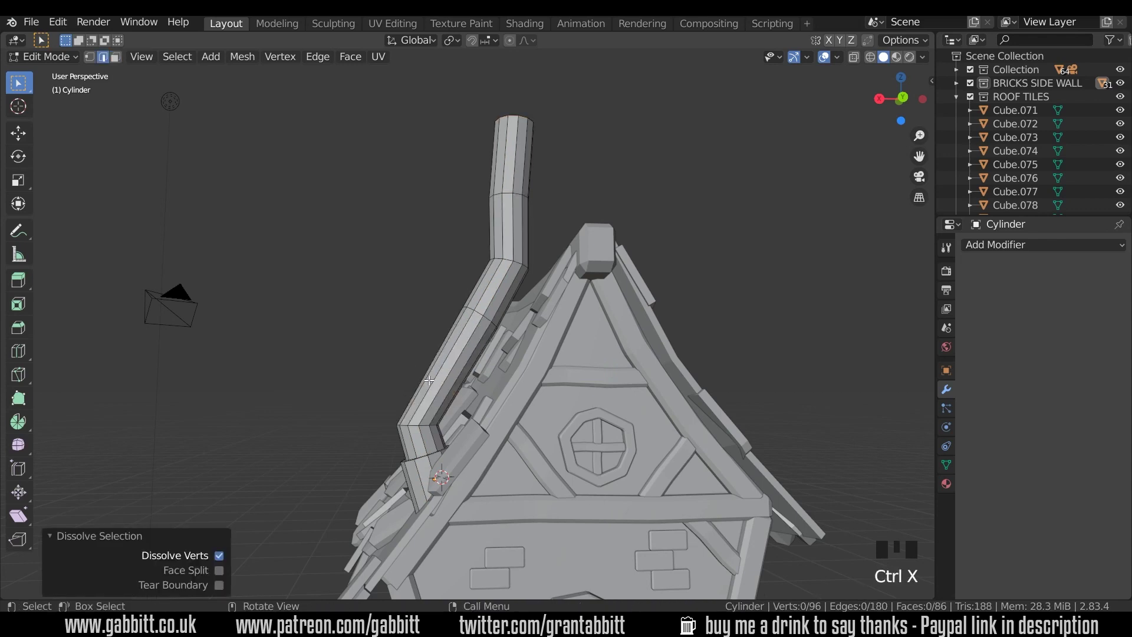
left_click(479, 319, "alt")
key("ctrl+x")
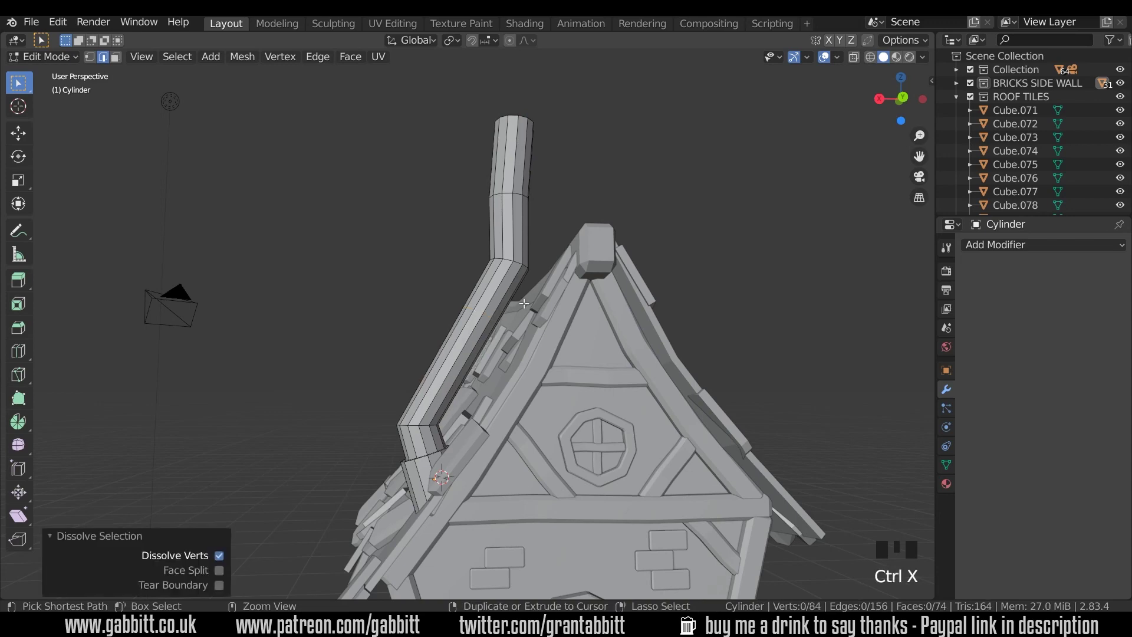
left_click(506, 203, "alt")
key("ctrl+x")
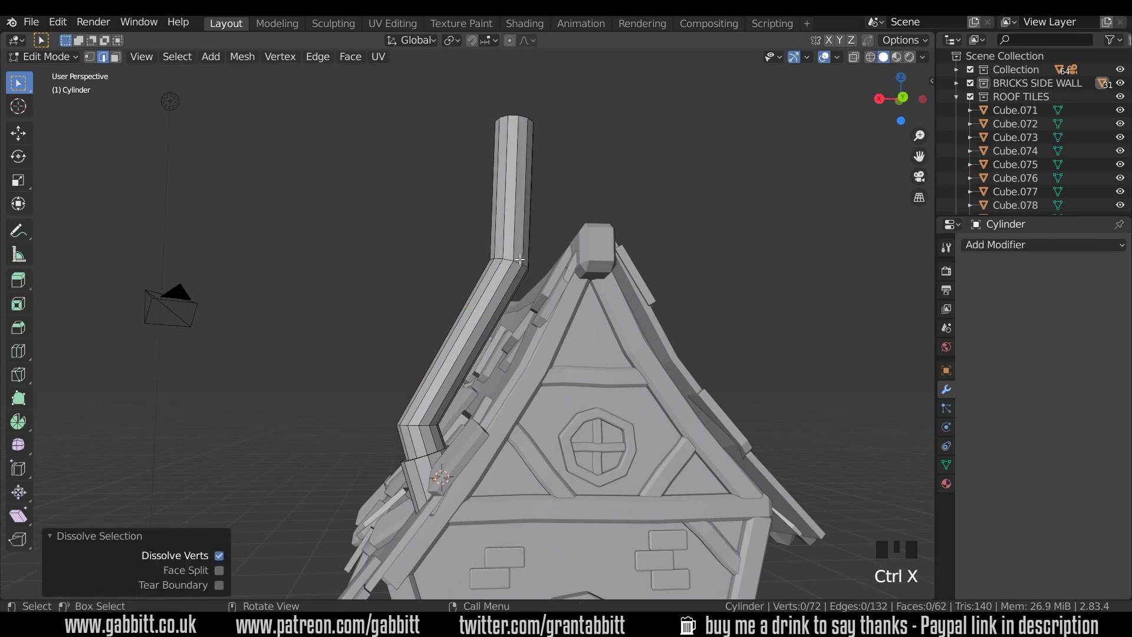
middle_click_drag(521, 259, 529, 250)
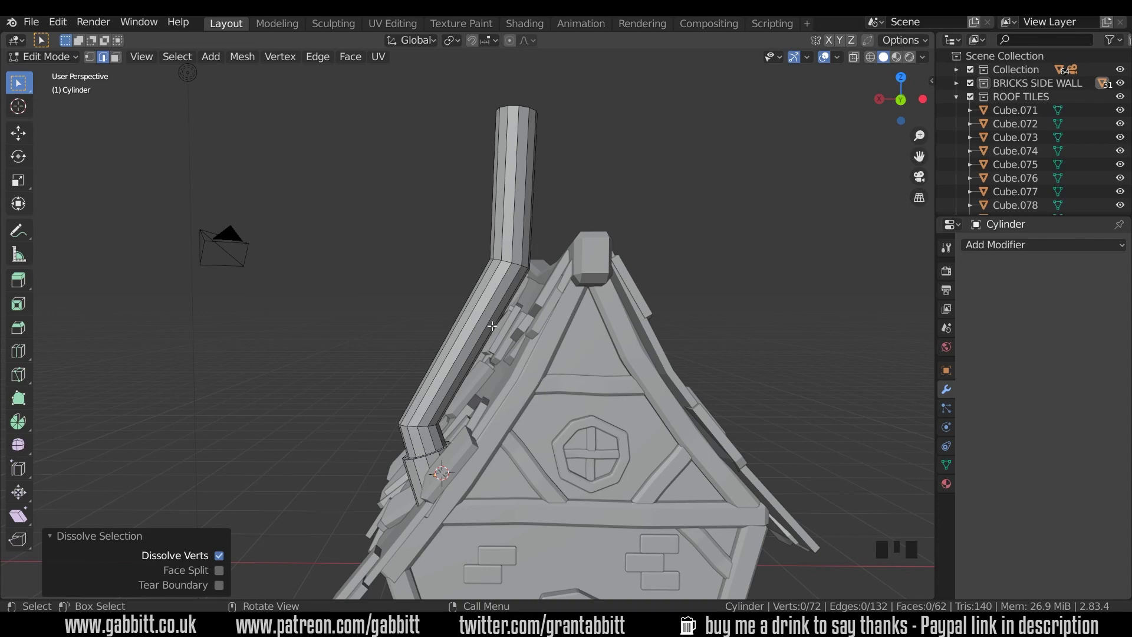
Bevel the edge loops at the lower and upper bends with 0.399 m offset, 2 segments
middle_click_drag(453, 373, 437, 408)
left_click(424, 402, "alt")
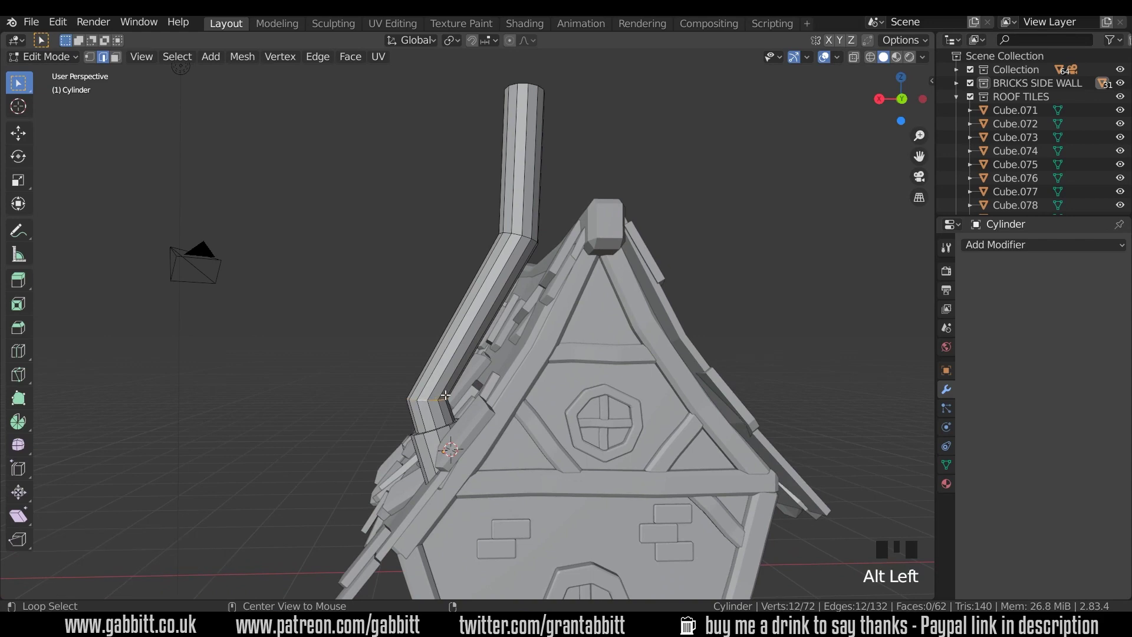
key("ctrl+b")
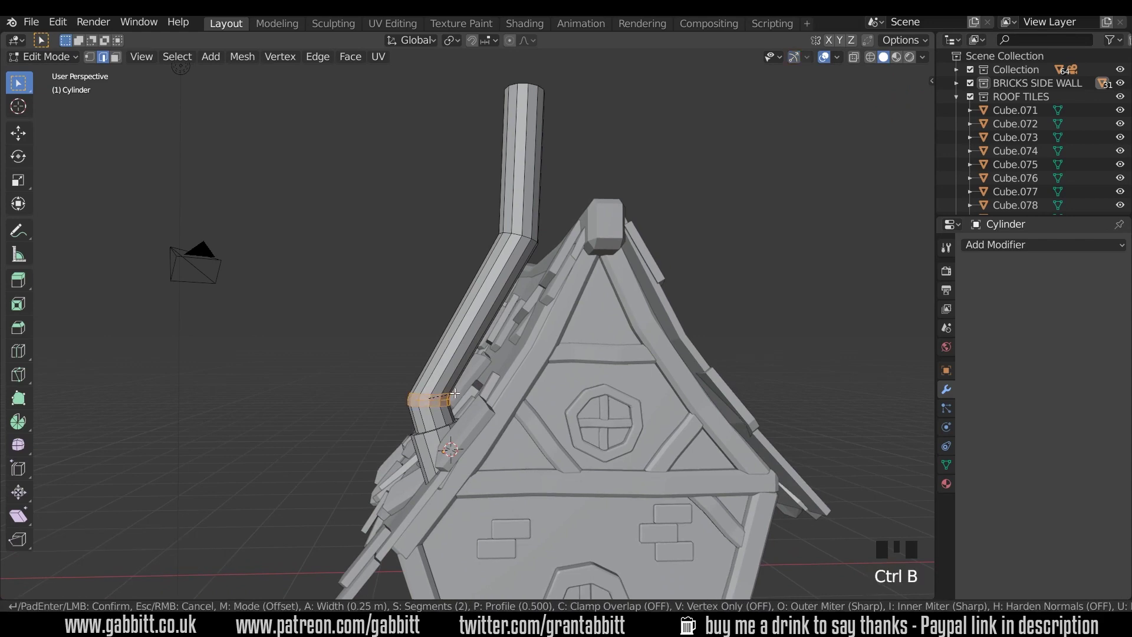
left_click(455, 393)
left_click(517, 235, "alt")
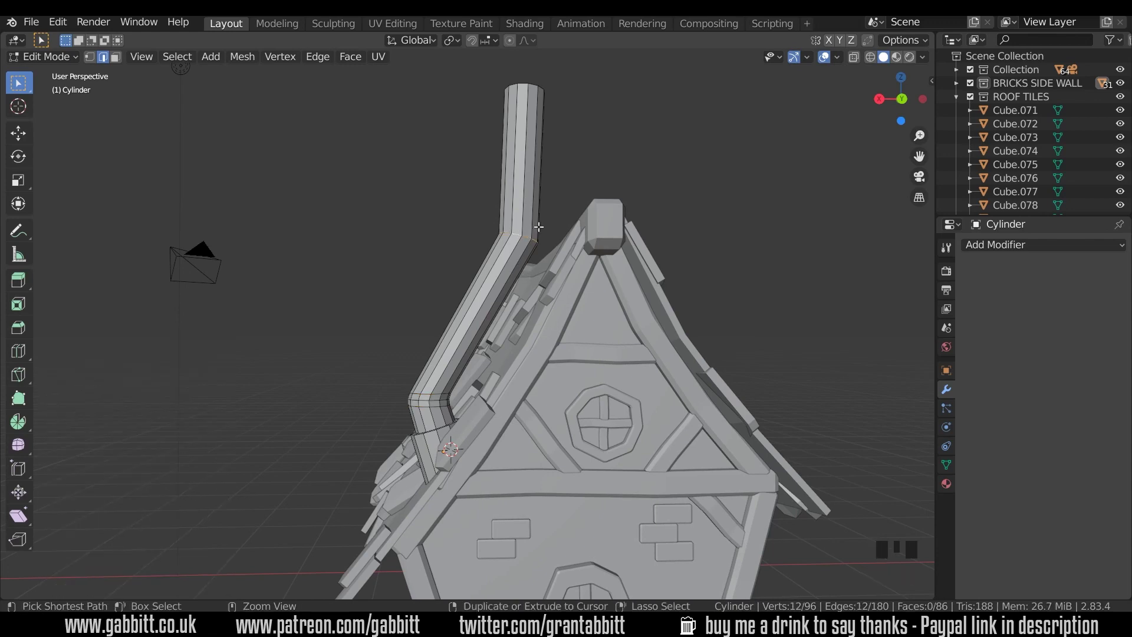
key("ctrl+b")
left_click(539, 230)
middle_click_drag(539, 230, 501, 330)
scroll(498, 333, "up", 3)
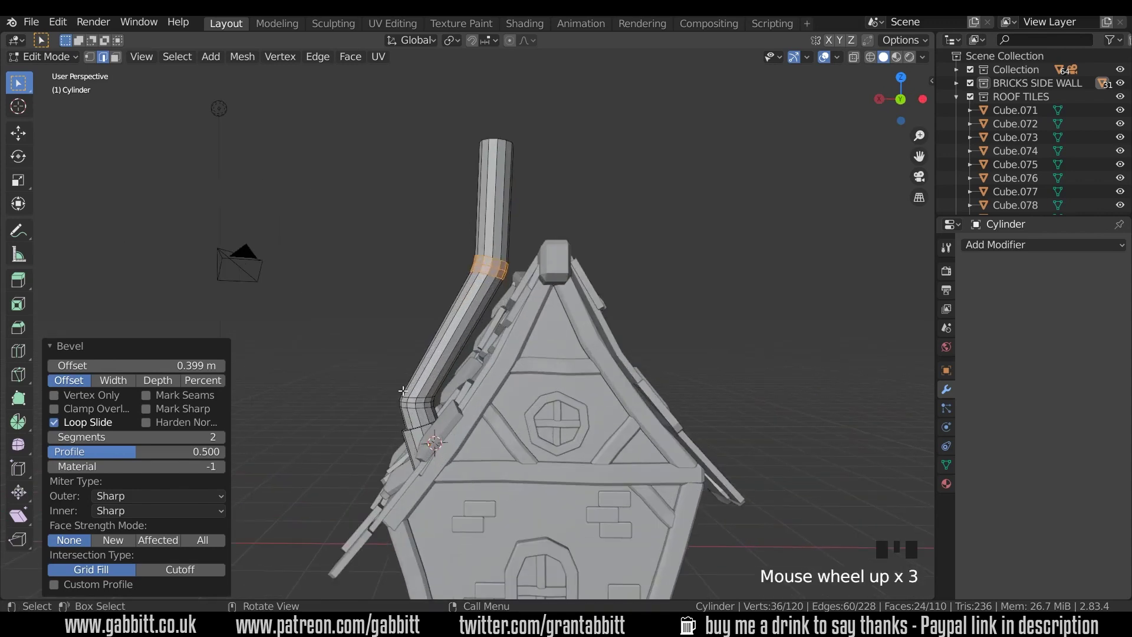
middle_click_drag(576, 228, 648, 341, "shift")
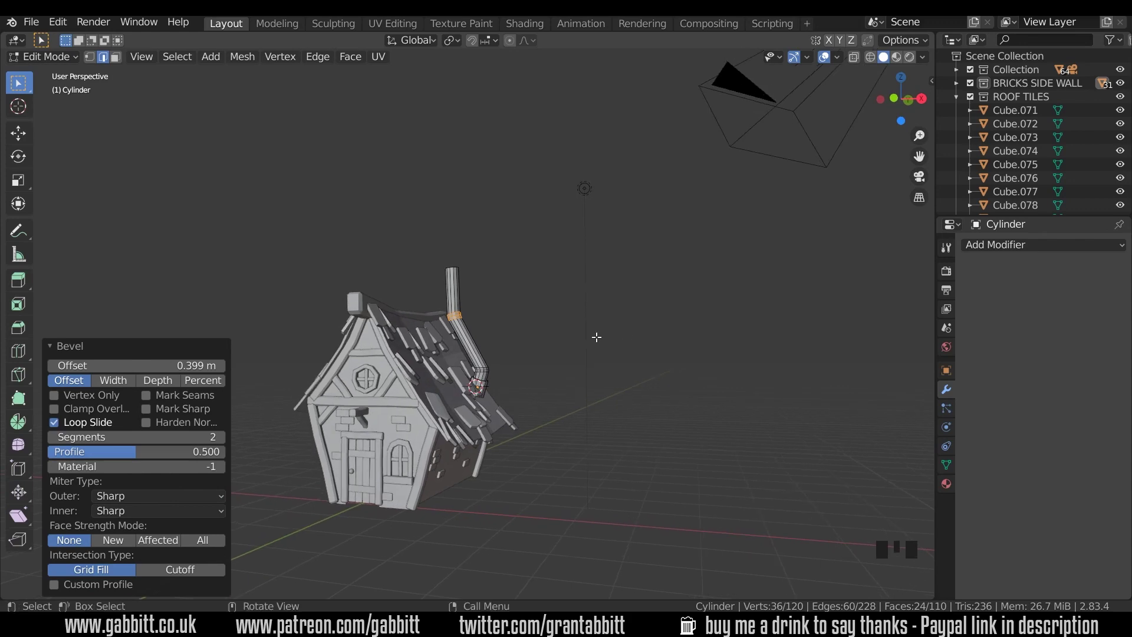
middle_click_drag(518, 313, 468, 295, "shift")
scroll(503, 359, "up", 5)
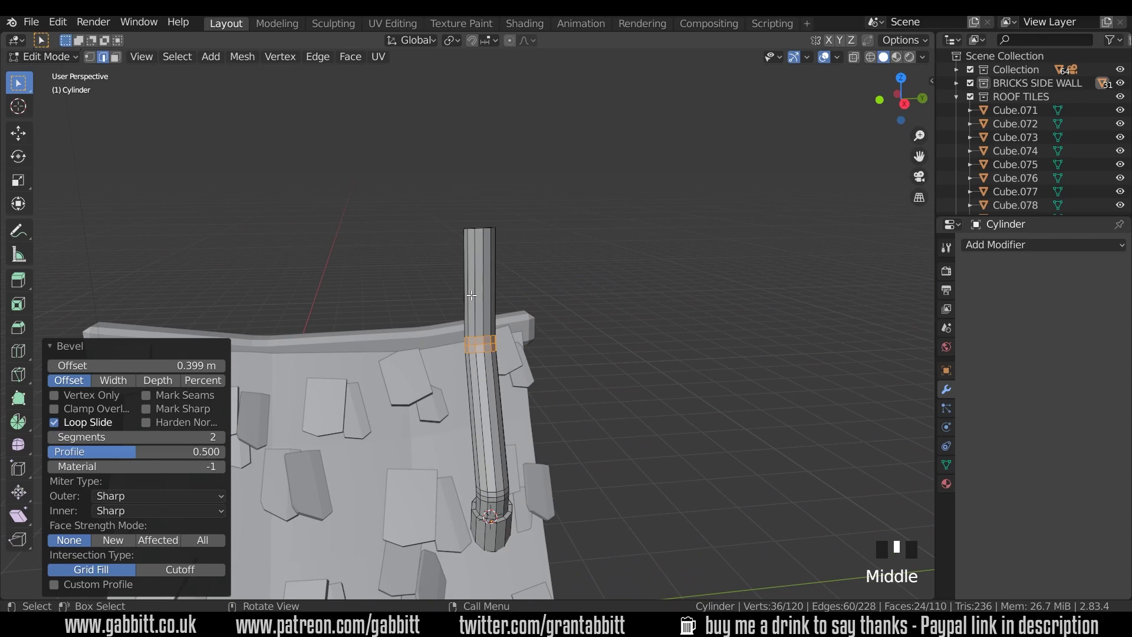
Select every face ring along the bent chimney tube
key("3")
middle_click_drag(492, 342, 500, 257)
left_click(502, 354, "alt")
left_click(500, 369, "alt+shift")
left_click(500, 369, "alt+shift")
scroll(500, 370, "up", 2)
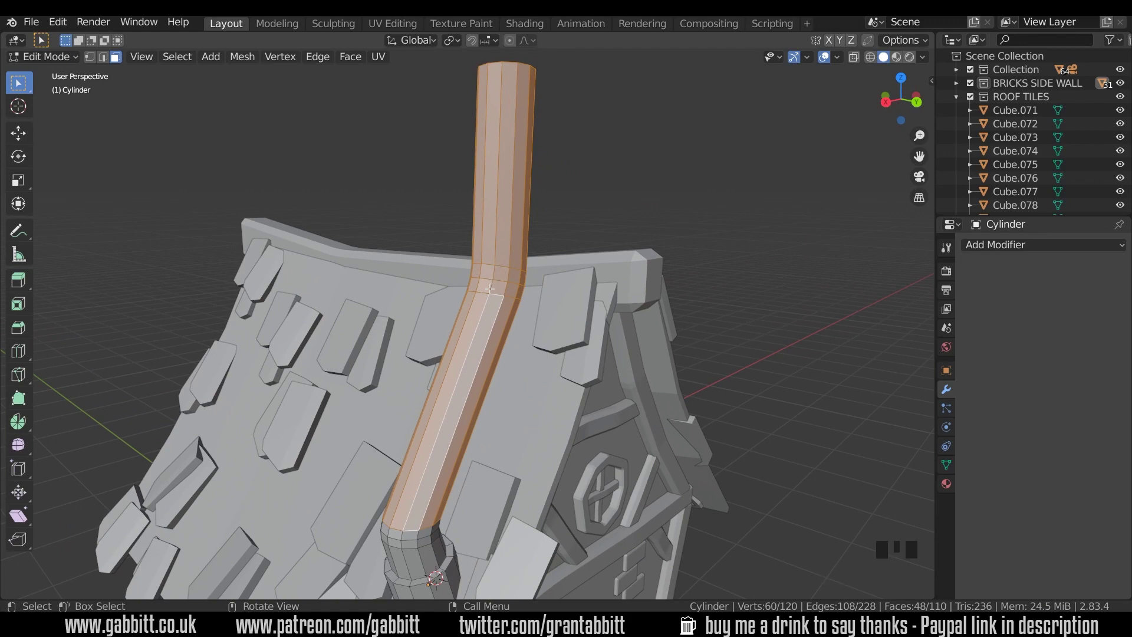
middle_click_drag(490, 289, 476, 316, "shift")
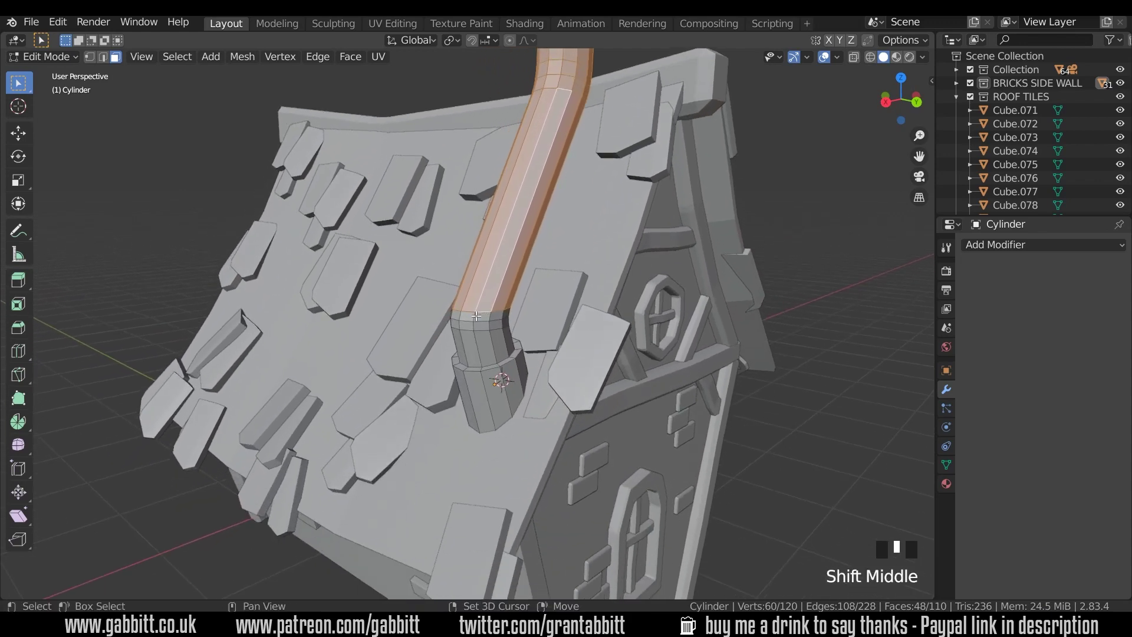
key("alt")
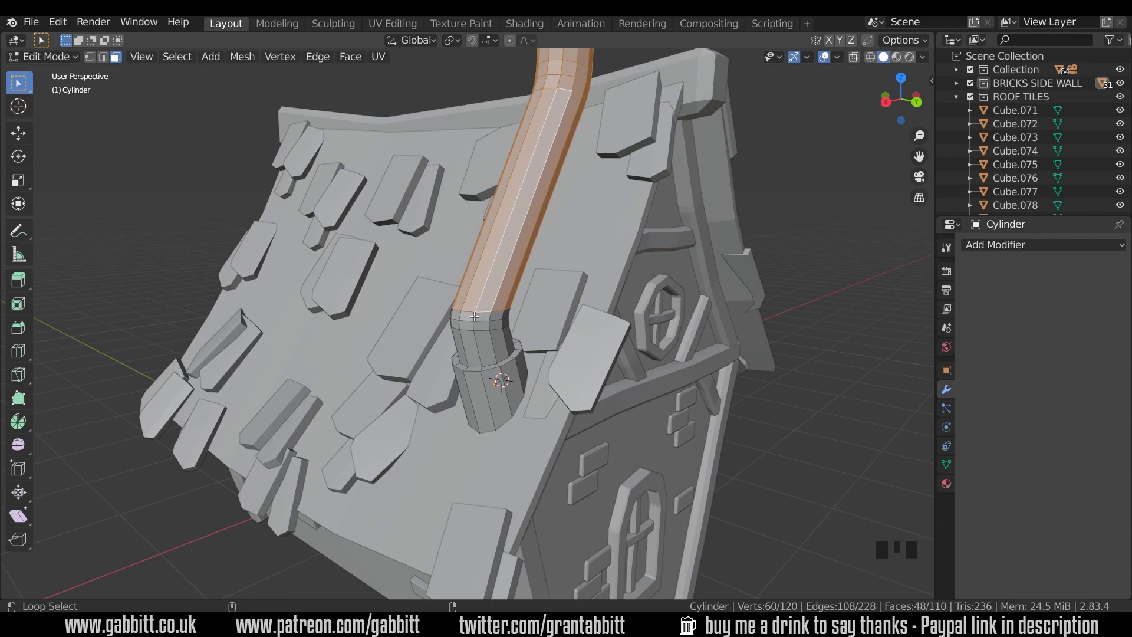
left_click(473, 316, "alt+shift")
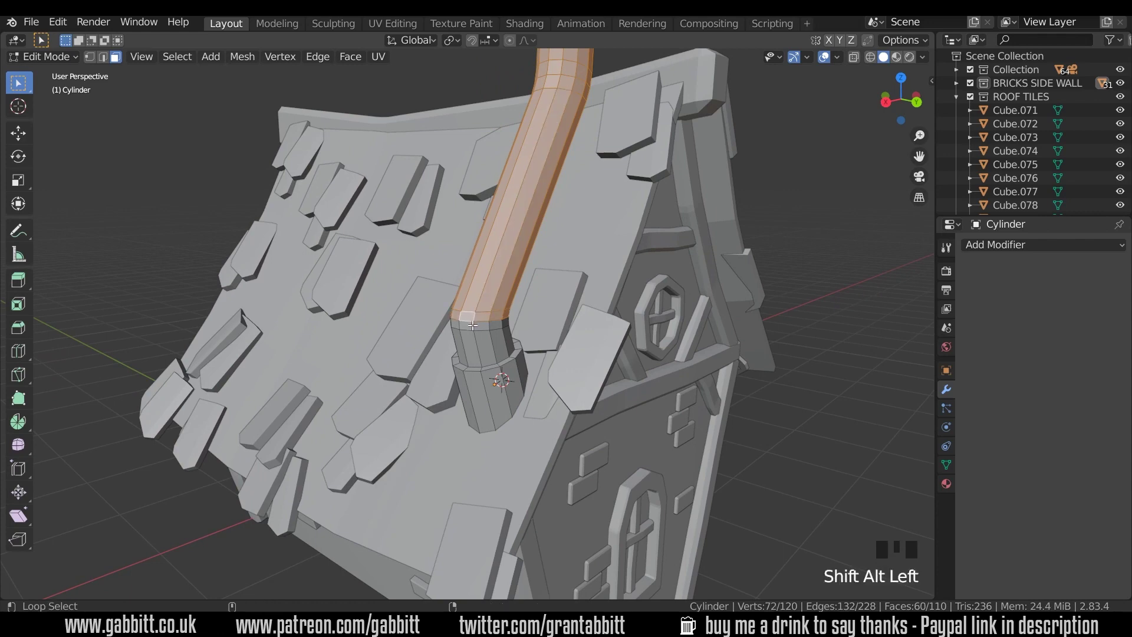
left_click(473, 326, "alt+shift")
left_click(476, 342, "alt+shift")
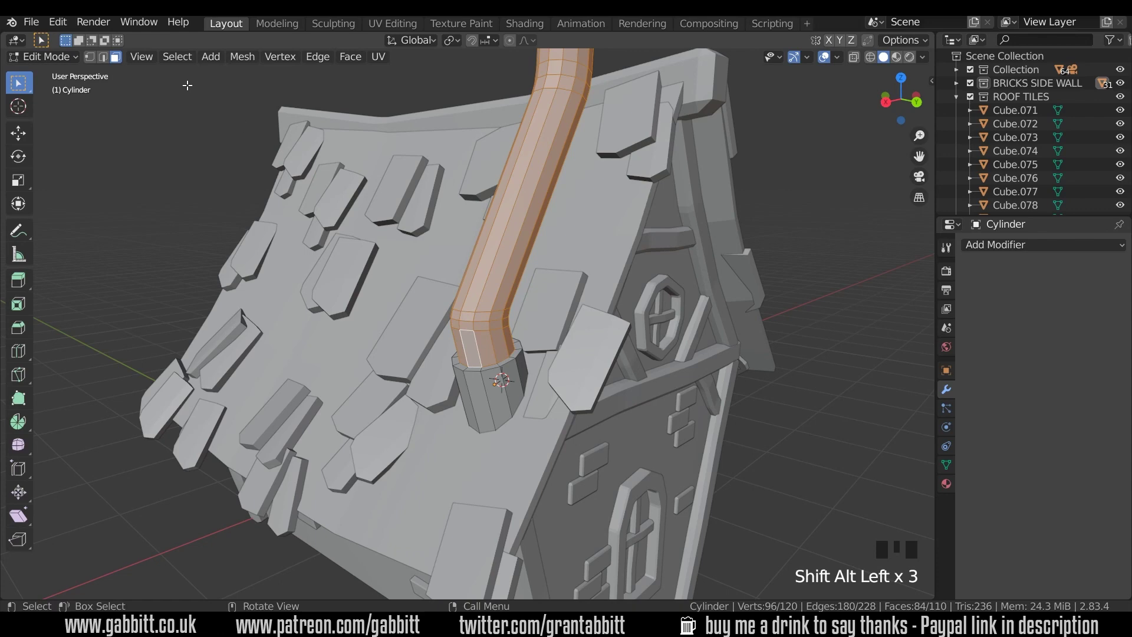
scroll(519, 262, "down", 3)
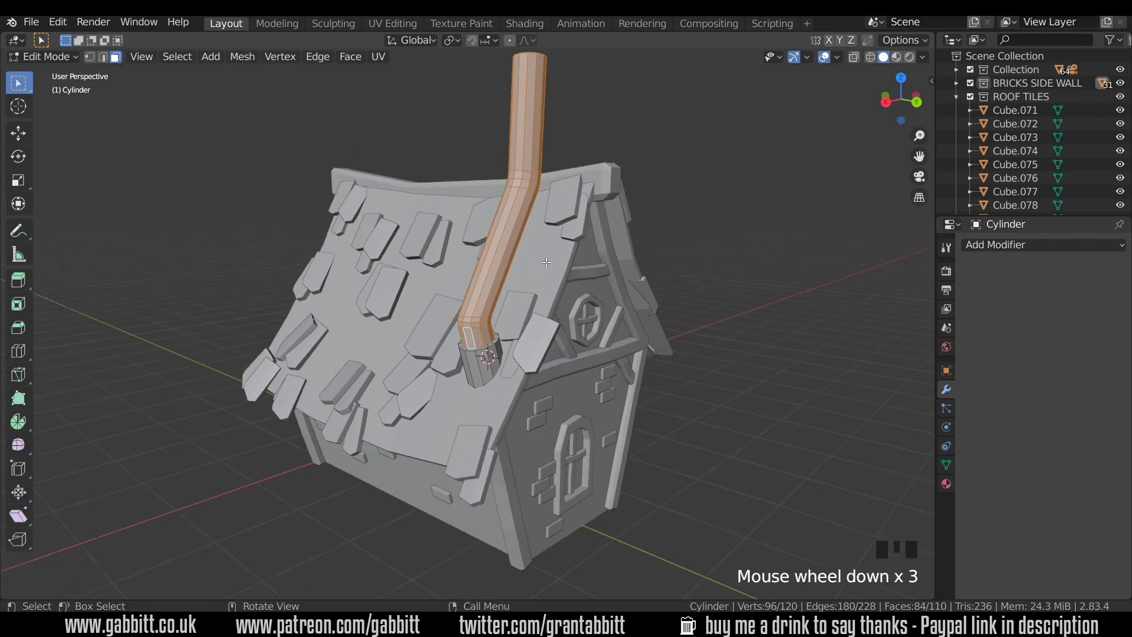
middle_click_drag(519, 261, 568, 281)
Fatten the selected tube faces outward with Alt+S to a 0.12 m offset
key("alt+s")
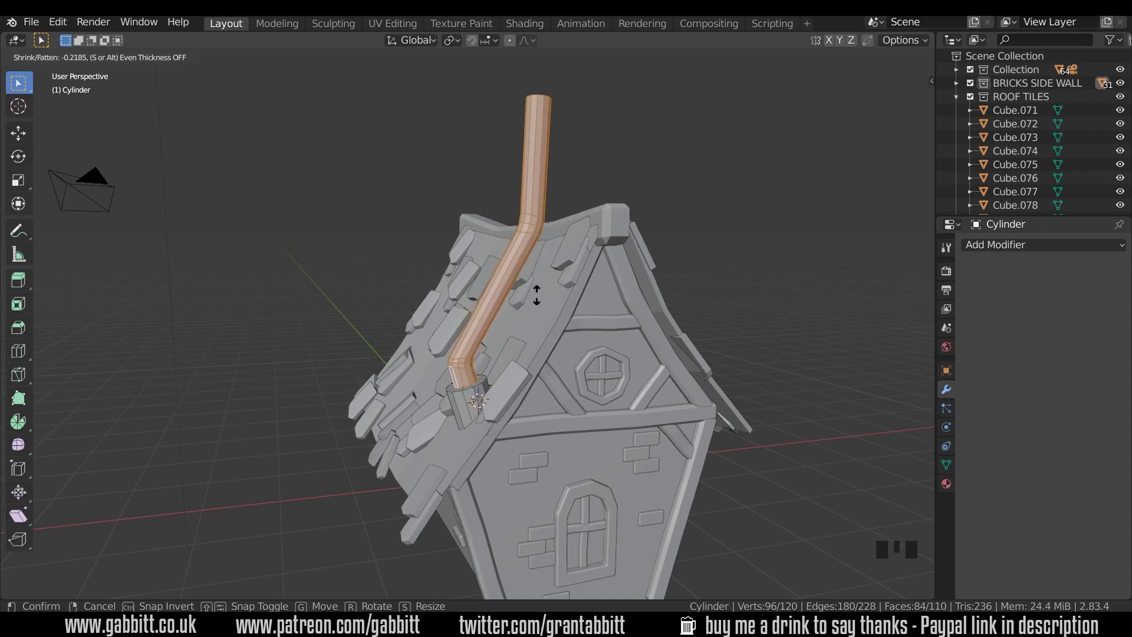
left_click(600, 295)
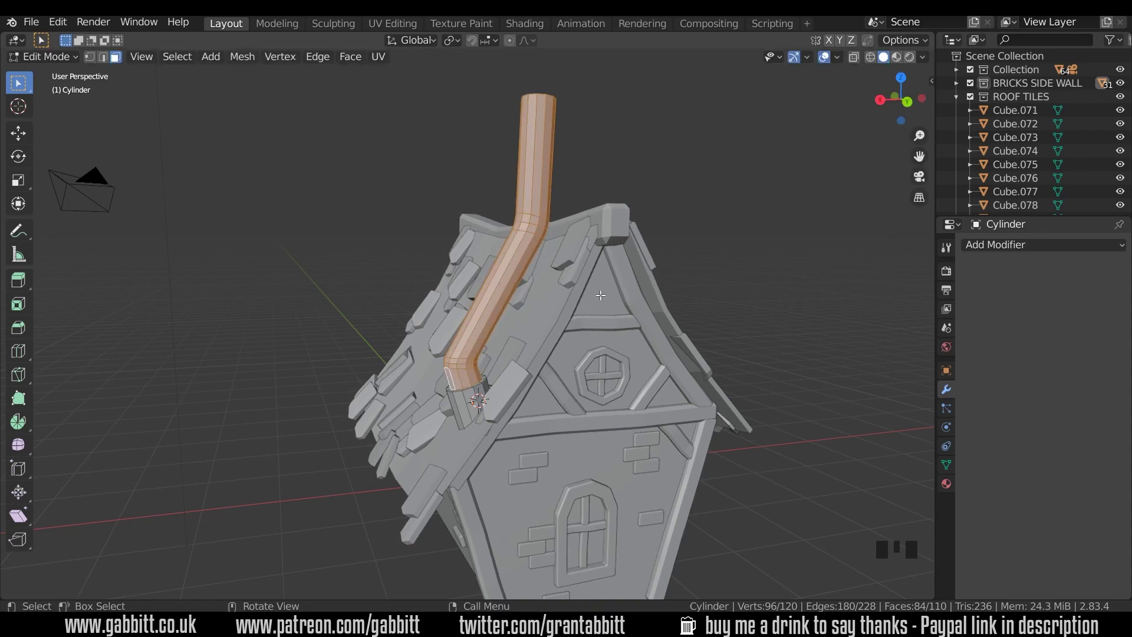
key("alt+s")
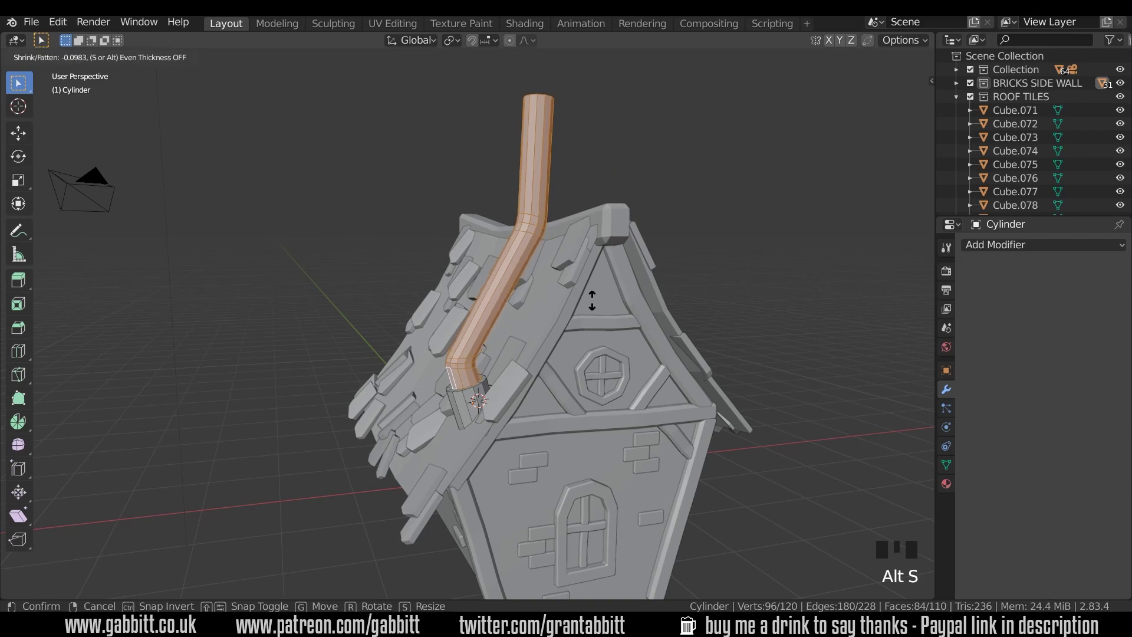
left_click(592, 299)
middle_click_drag(592, 300, 463, 210)
Extrude and flare the pipe's top face into a wider collar, then extrude it upward
left_click(407, 179)
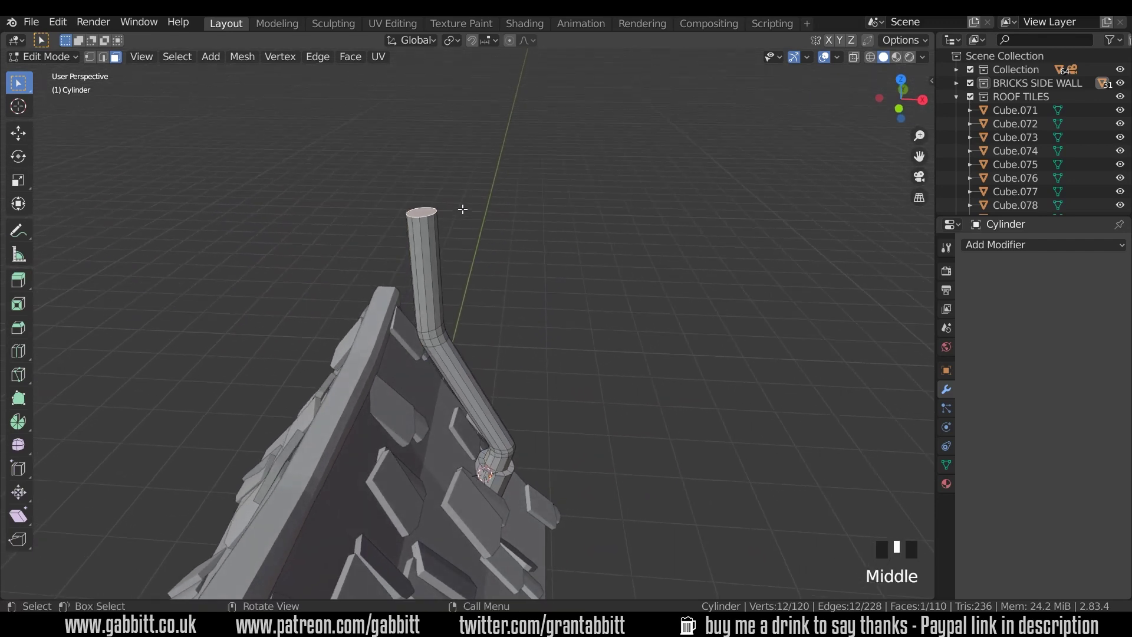
key("e")
key("s")
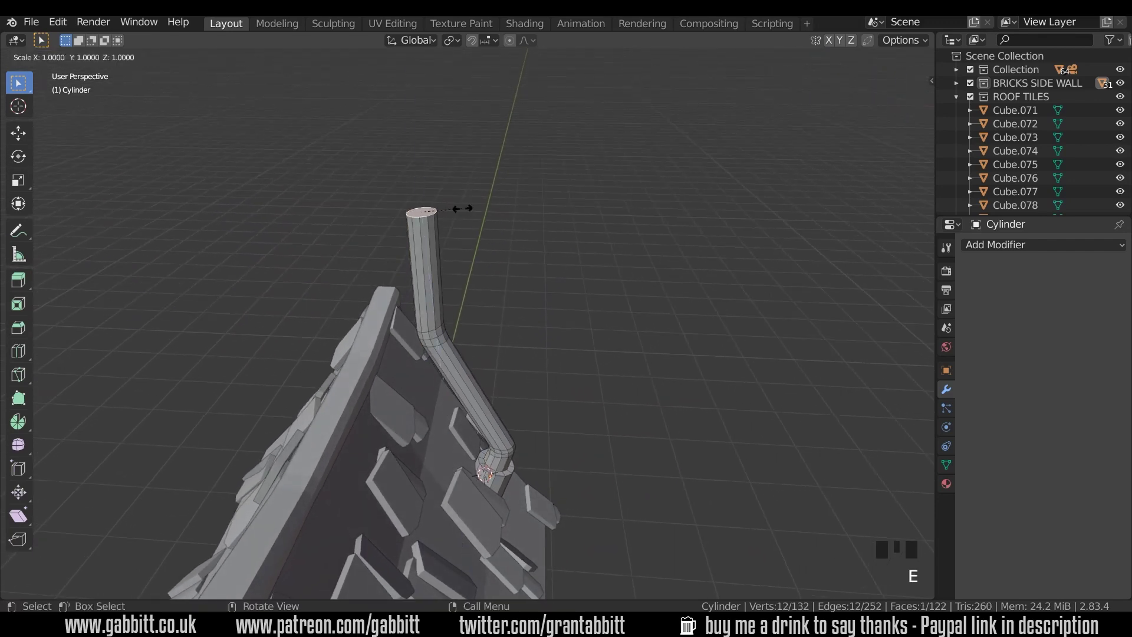
left_click(473, 209)
key("e")
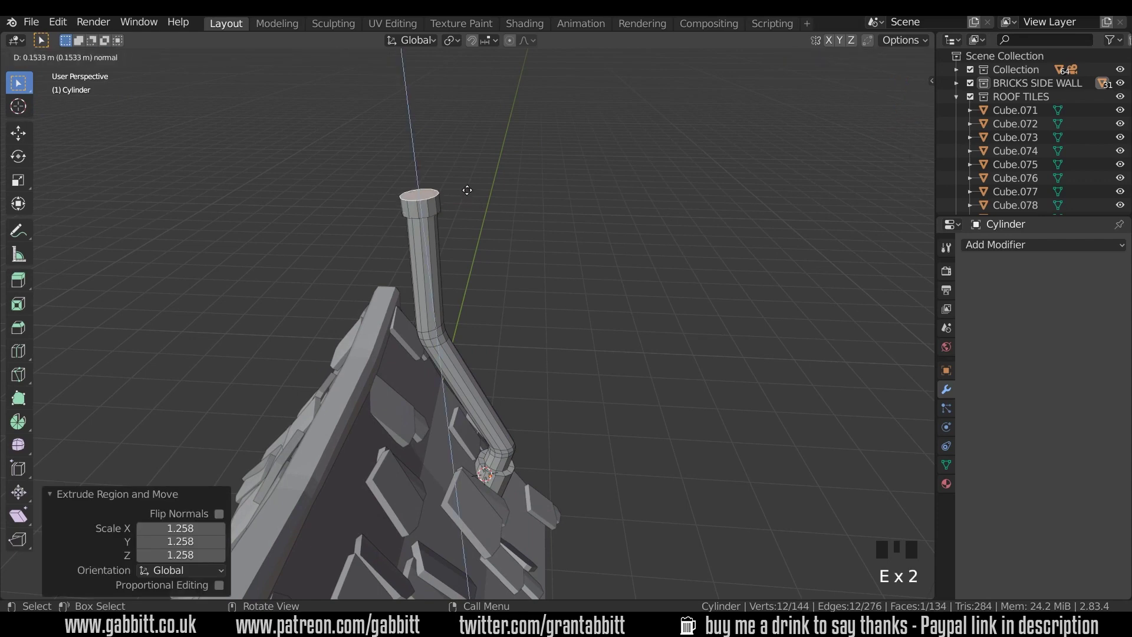
left_click(465, 187)
middle_click_drag(465, 187, 469, 189)
Narrow the top inward, lift it along Z, and extrude a 0.276 m cap section
key("e")
key("s")
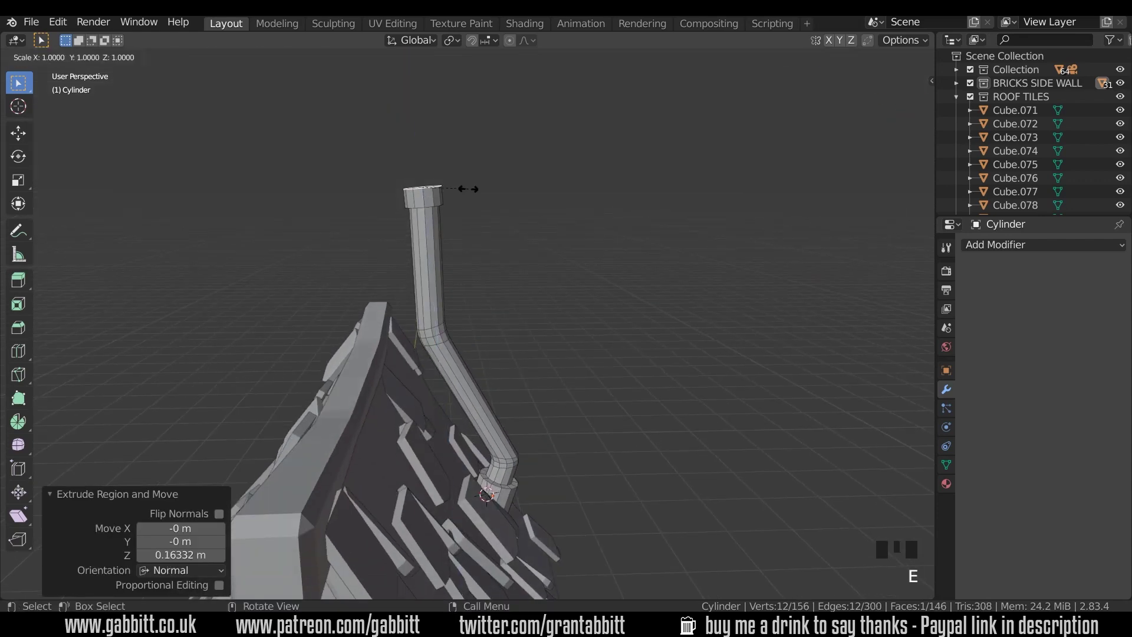
left_click(458, 191)
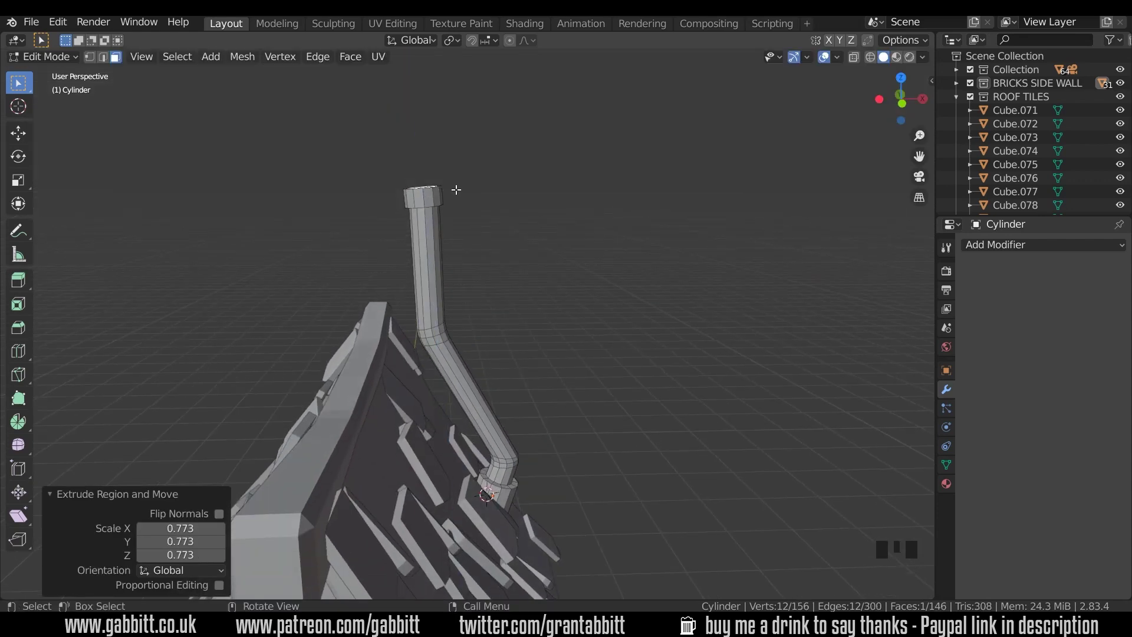
key("g")
key("z")
left_click(456, 185)
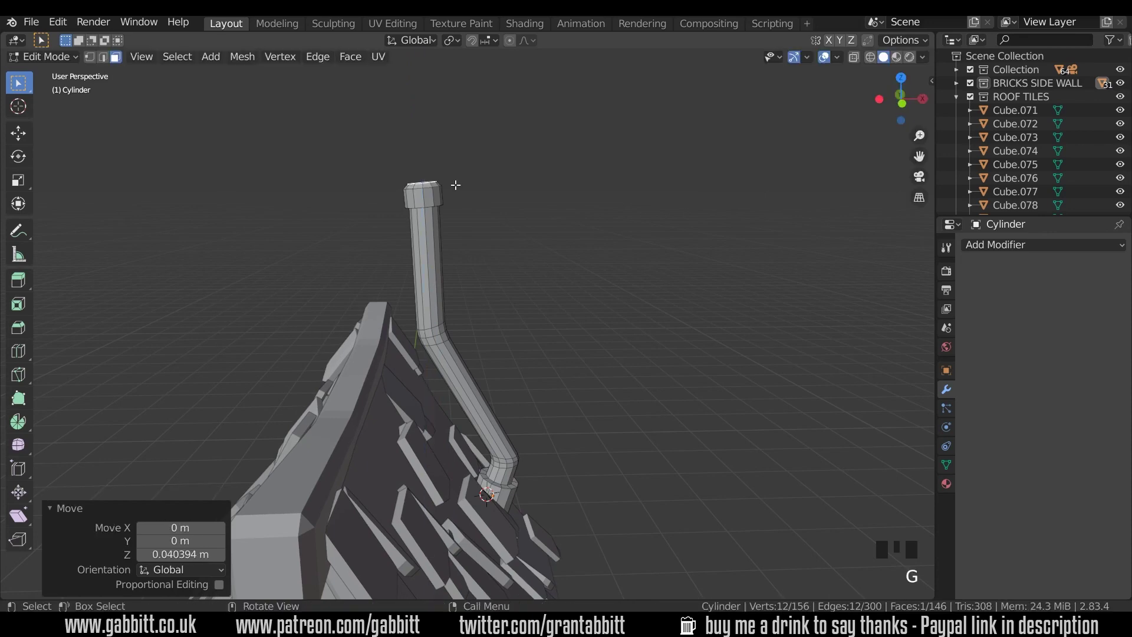
key("e")
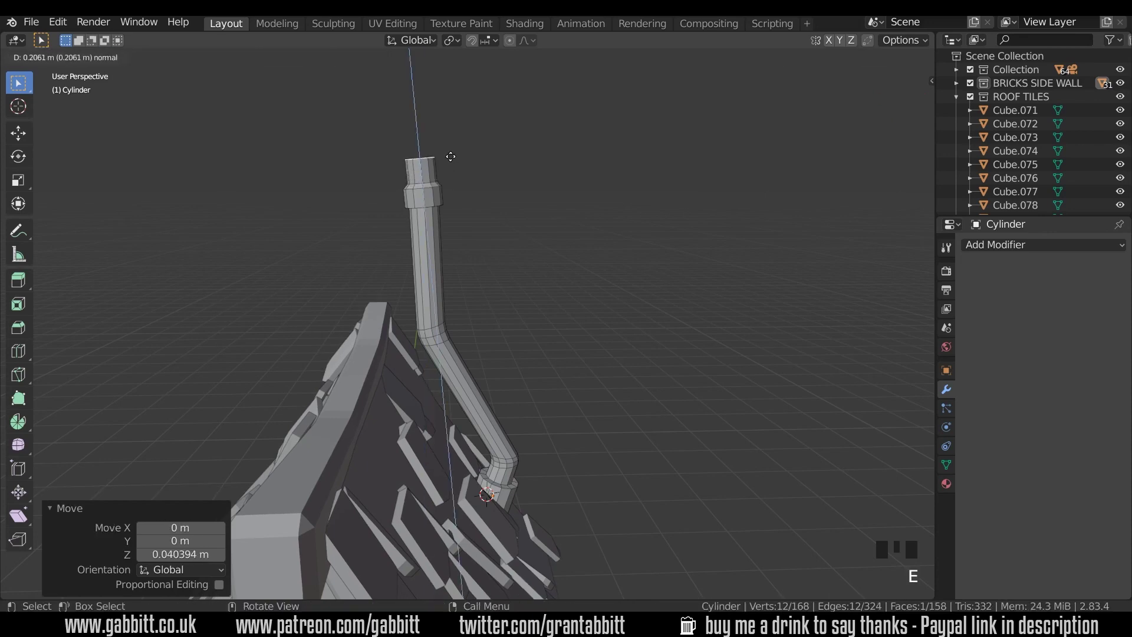
left_click(449, 149)
middle_click_drag(520, 150, 507, 177)
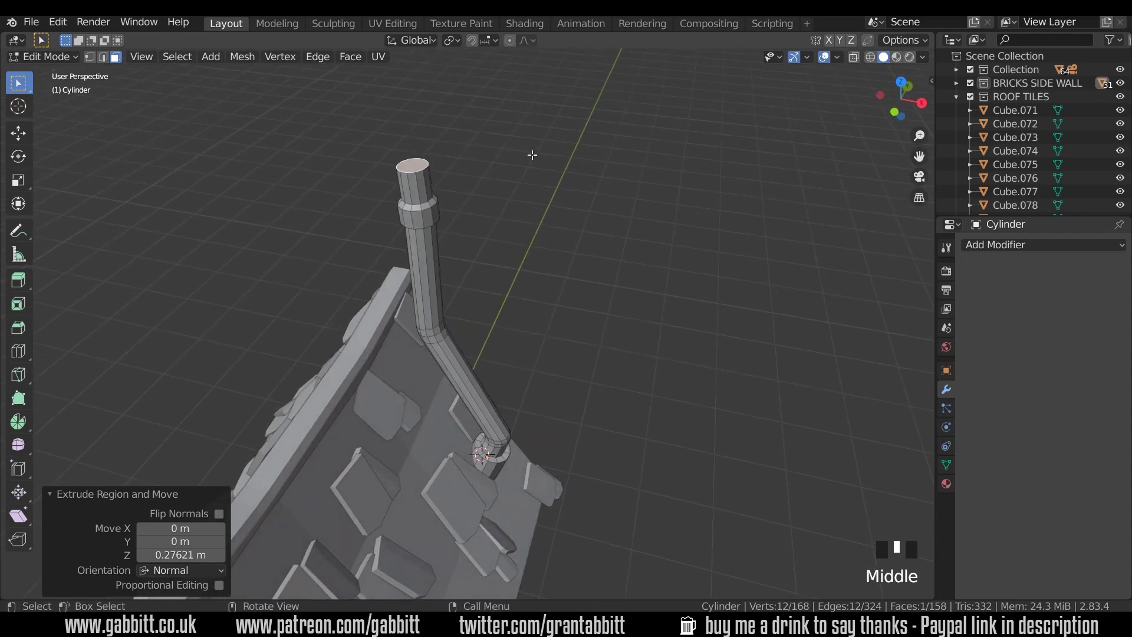
type("s0")
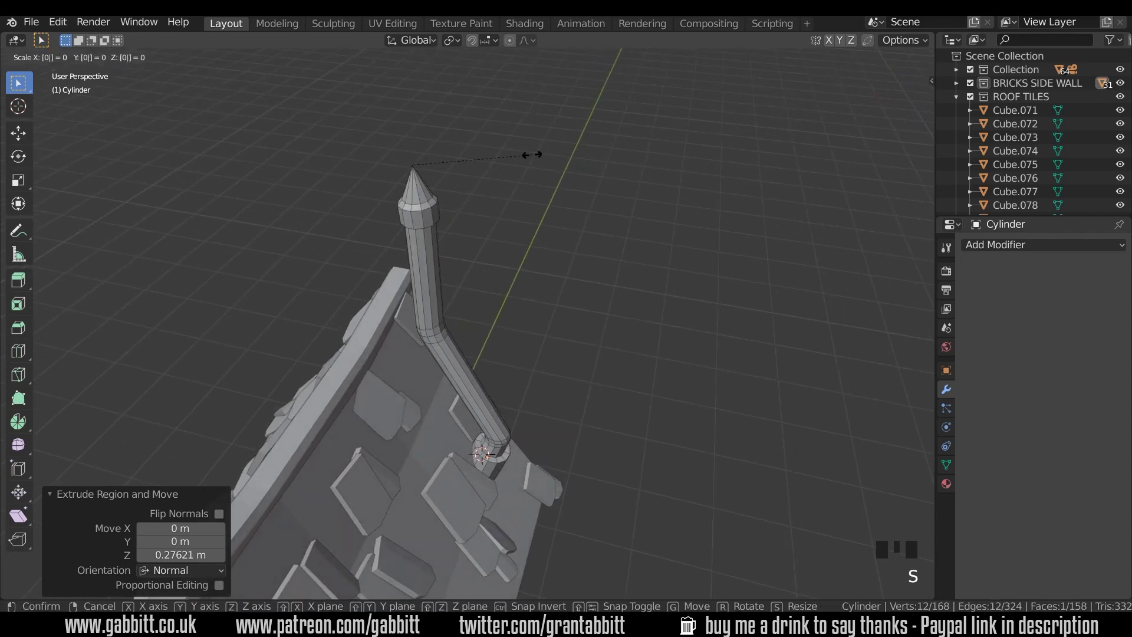
Enable Auto Merge Vertices and scale the top face to 0 into a single point
right_click(532, 154)
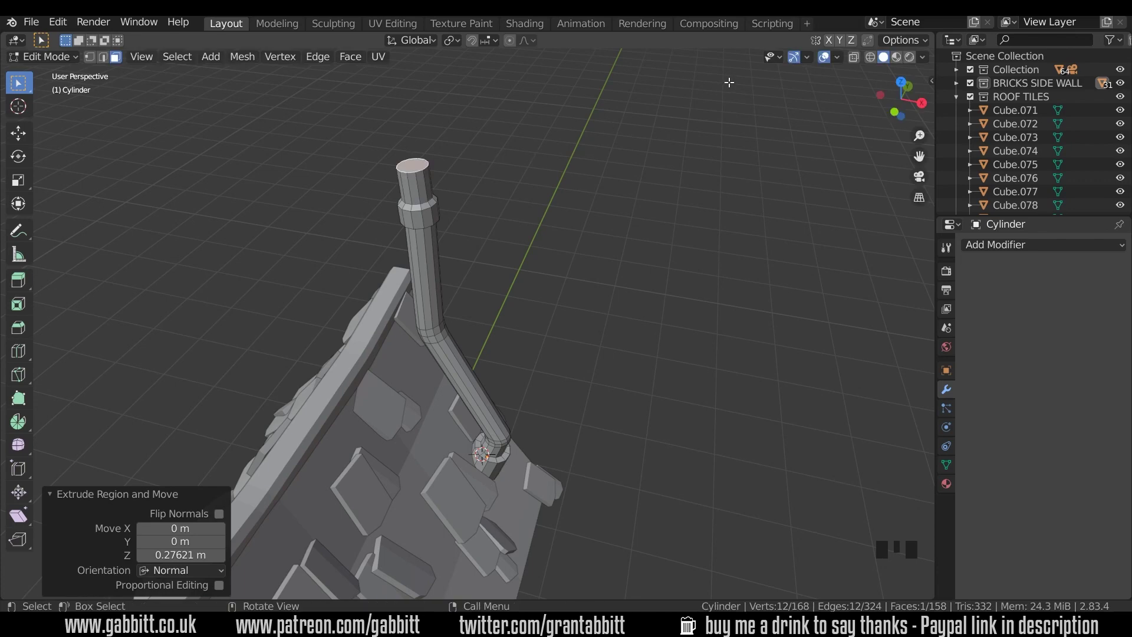
left_click(870, 41)
key("s")
key("0")
key("Return")
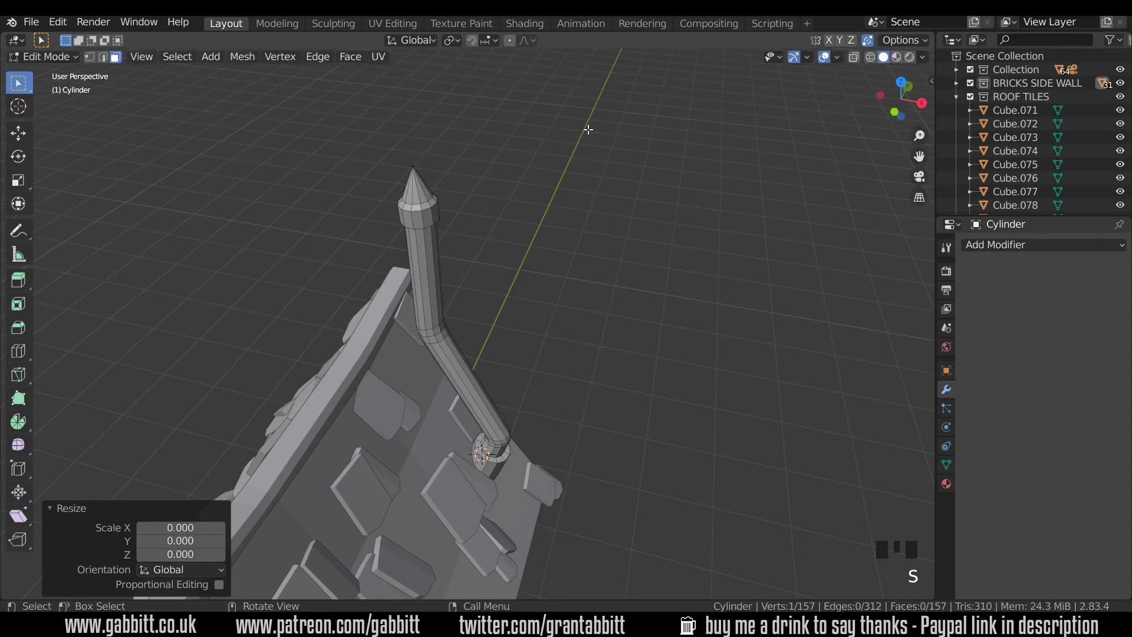
Raise the tip vertex slightly and return to Object Mode
key("1")
left_click(421, 164)
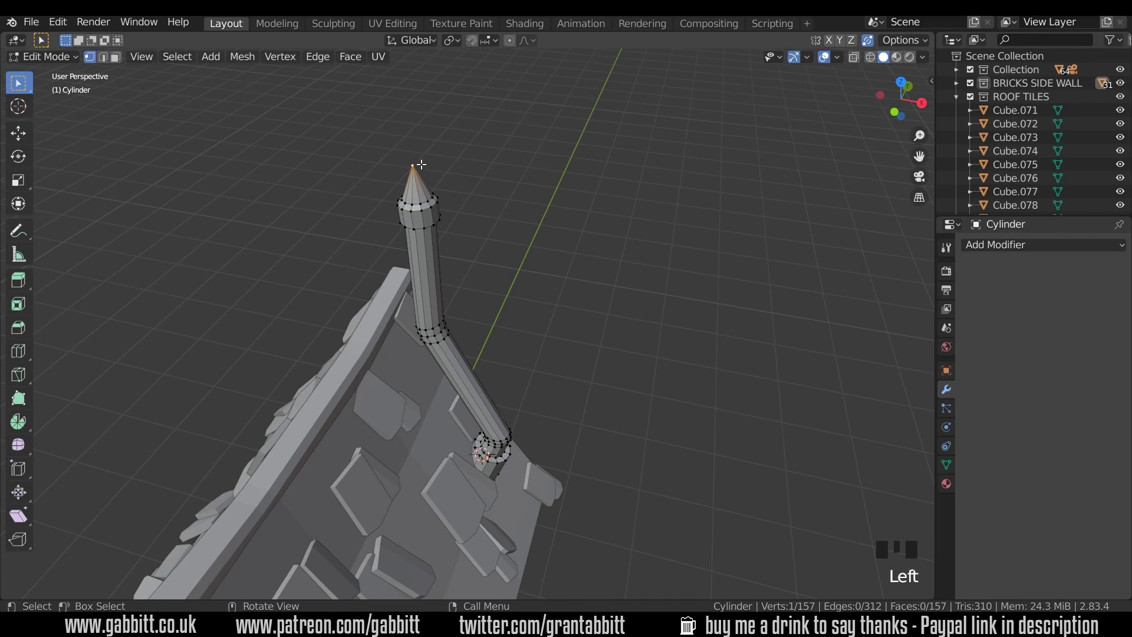
key("g")
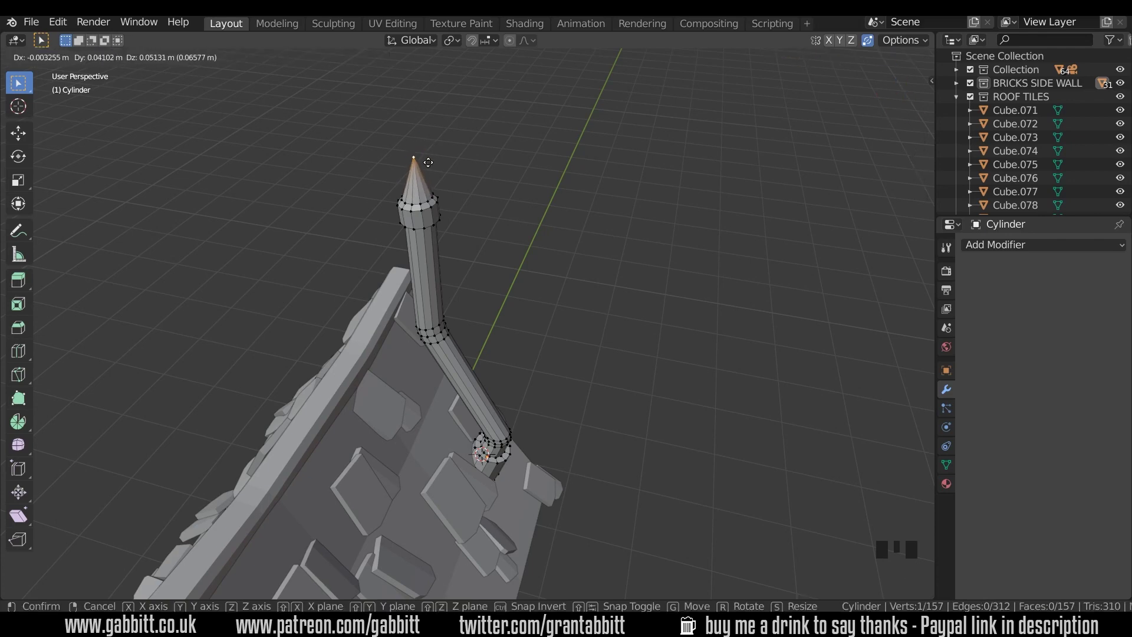
left_click(427, 153)
middle_click_drag(474, 251, 372, 367)
key("Tab")
Add a cube at the wall spot beside the door and shrink it to 0.118
scroll(525, 285, "down", 4)
right_click(372, 363, "shift")
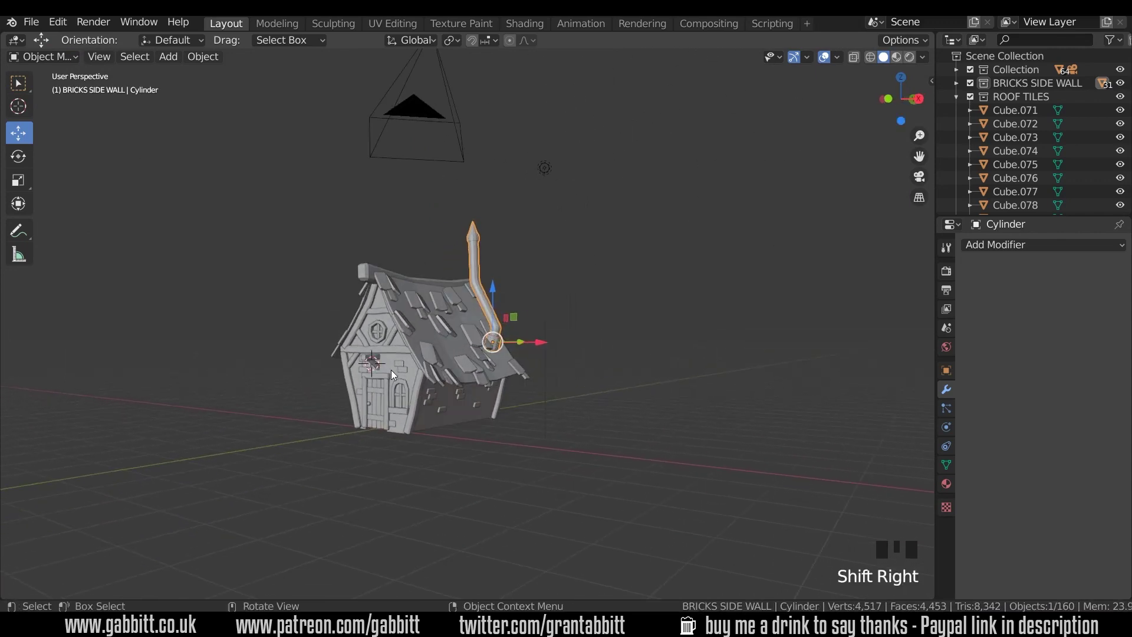
key("shift+a")
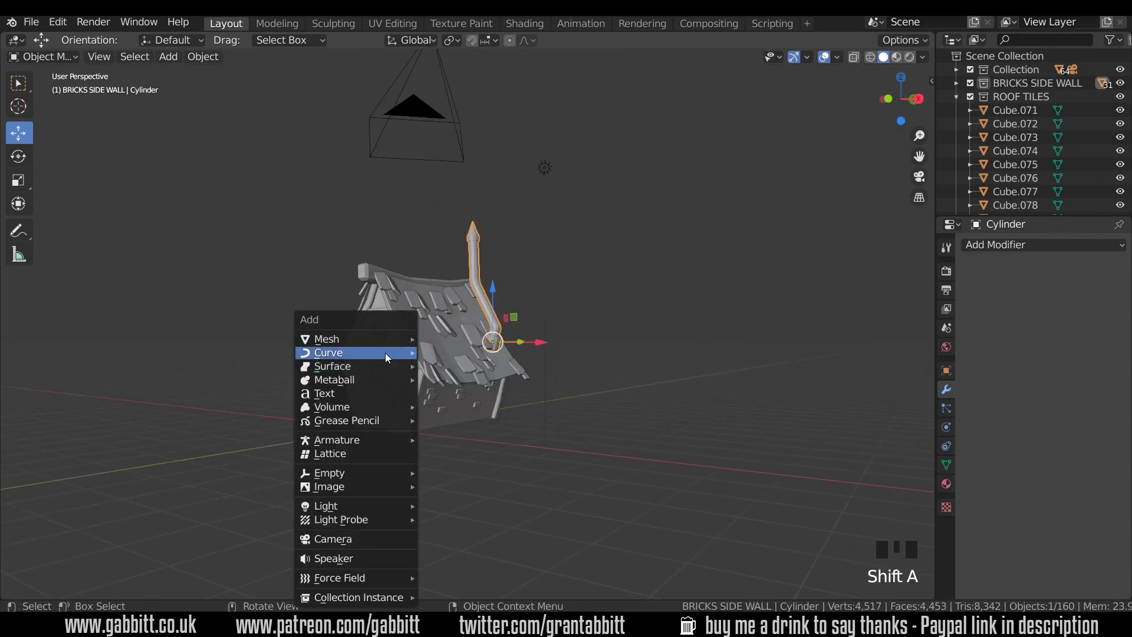
mouse_move(381, 341)
left_click(446, 352)
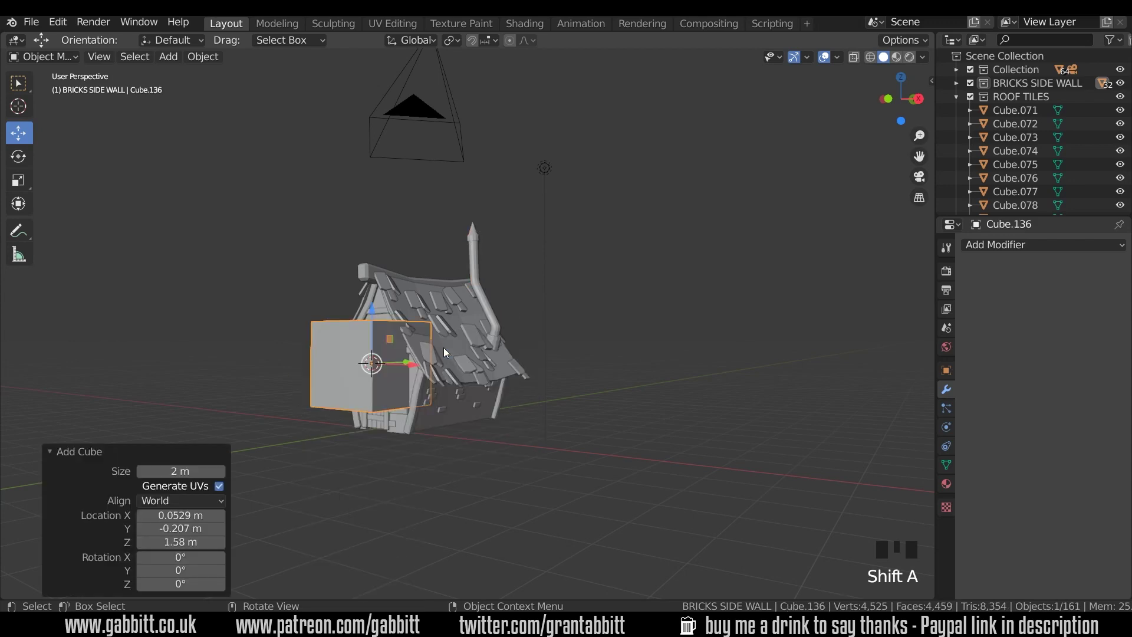
key("KP_Decimal")
key("s")
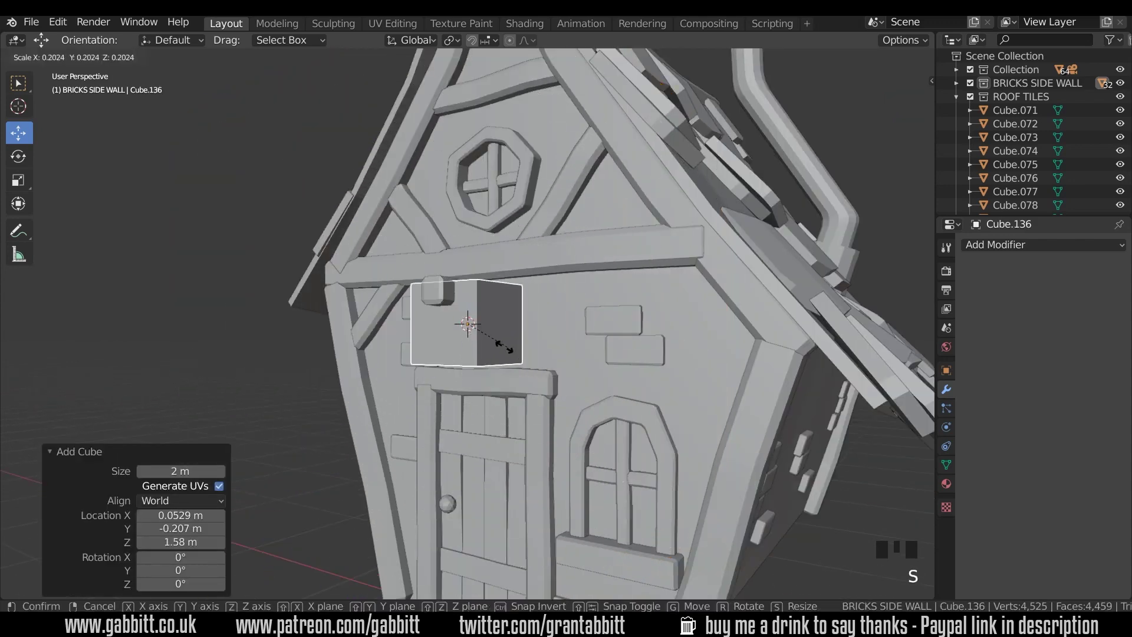
left_click(478, 340)
Move the small cube out against the wall, just under the beam
middle_click_drag(483, 326, 517, 324)
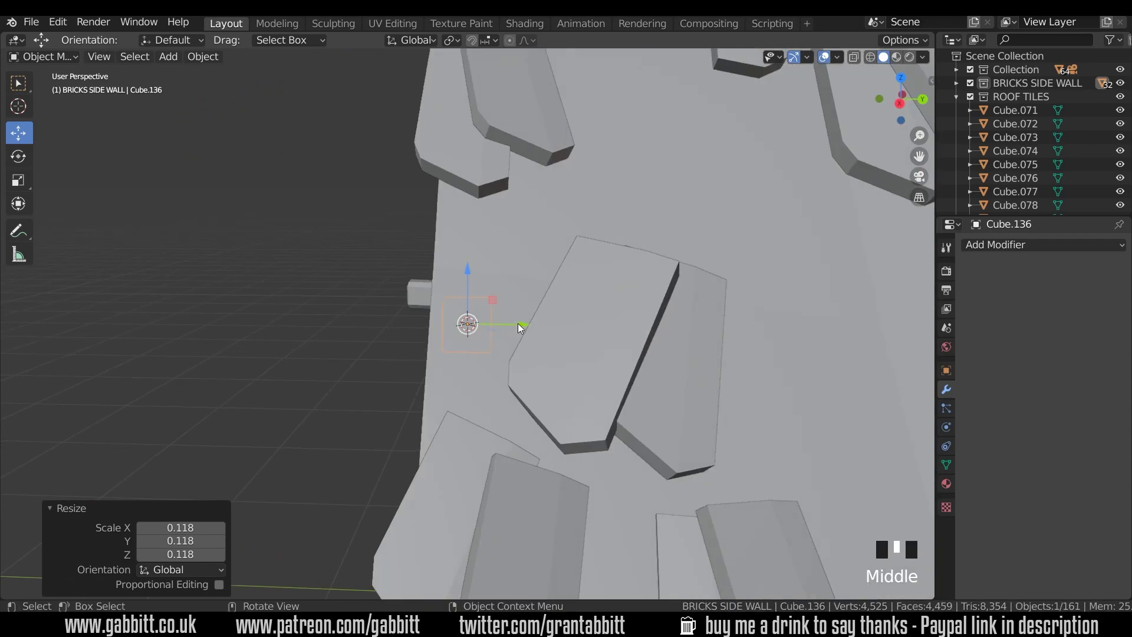
left_click_drag(518, 323, 449, 323)
left_click_drag(415, 275, 416, 298)
middle_click_drag(416, 298, 477, 304)
scroll(476, 304, "up", 4)
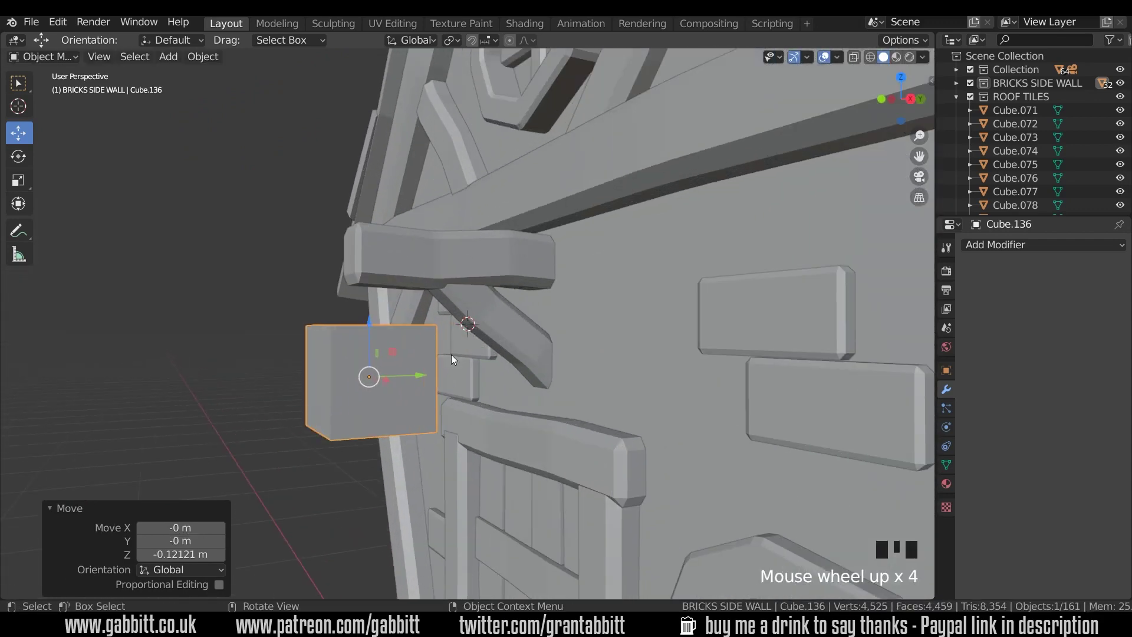
scroll(518, 341, "up", 2)
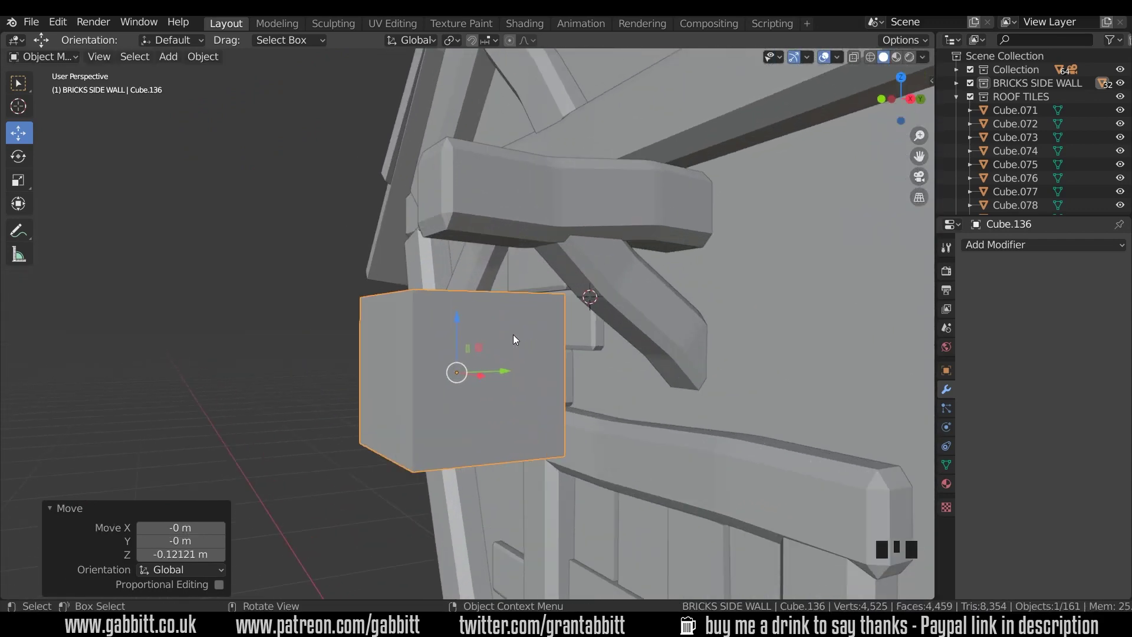
Stretch the lantern block taller along Z
key("s")
key("z")
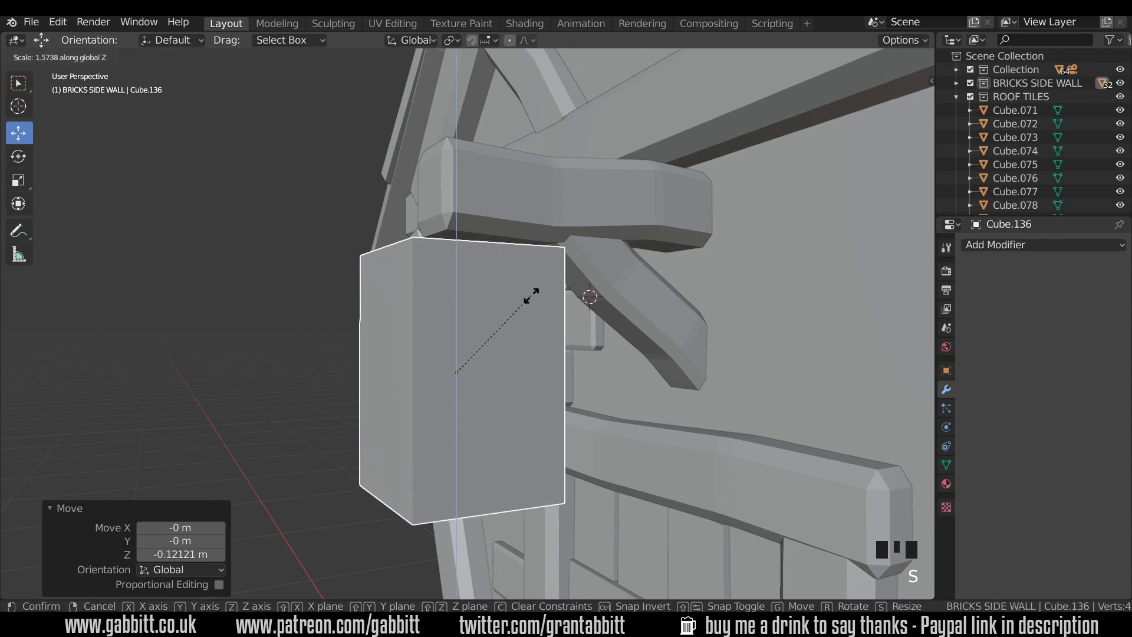
left_click(535, 302)
left_click(496, 335)
Taper the lantern mesh: add a widened loop cut near the top and narrow the bottom face
key("Tab")
key("ctrl+r")
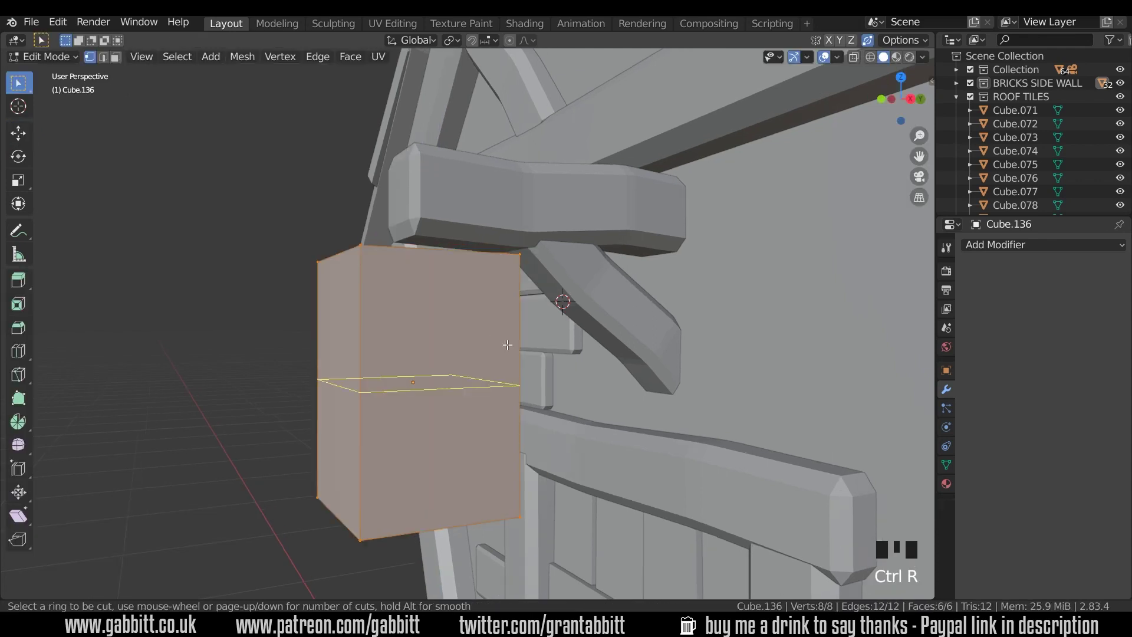
left_click(508, 363)
left_click(503, 316)
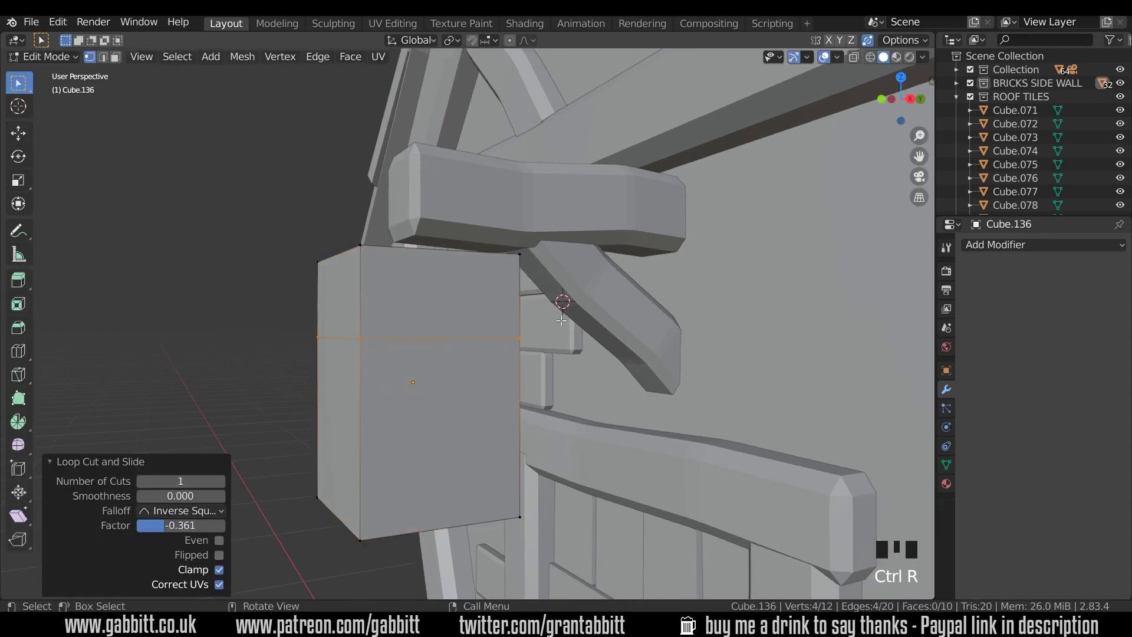
key("s")
left_click(607, 324)
middle_click_drag(608, 324, 520, 454)
key("3")
left_click(566, 403)
key("s")
left_click(548, 406)
Shrink the whole lantern body, then stretch it 1.233 taller on Z
key("Tab")
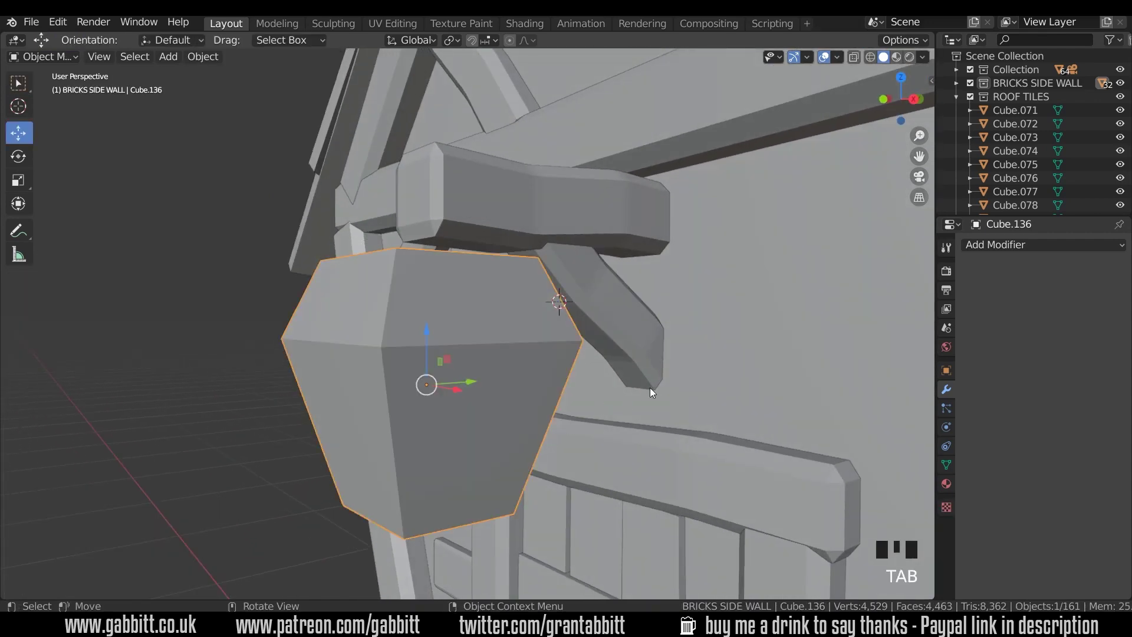
key("s")
left_click(599, 367)
key("z")
key("Escape")
key("s")
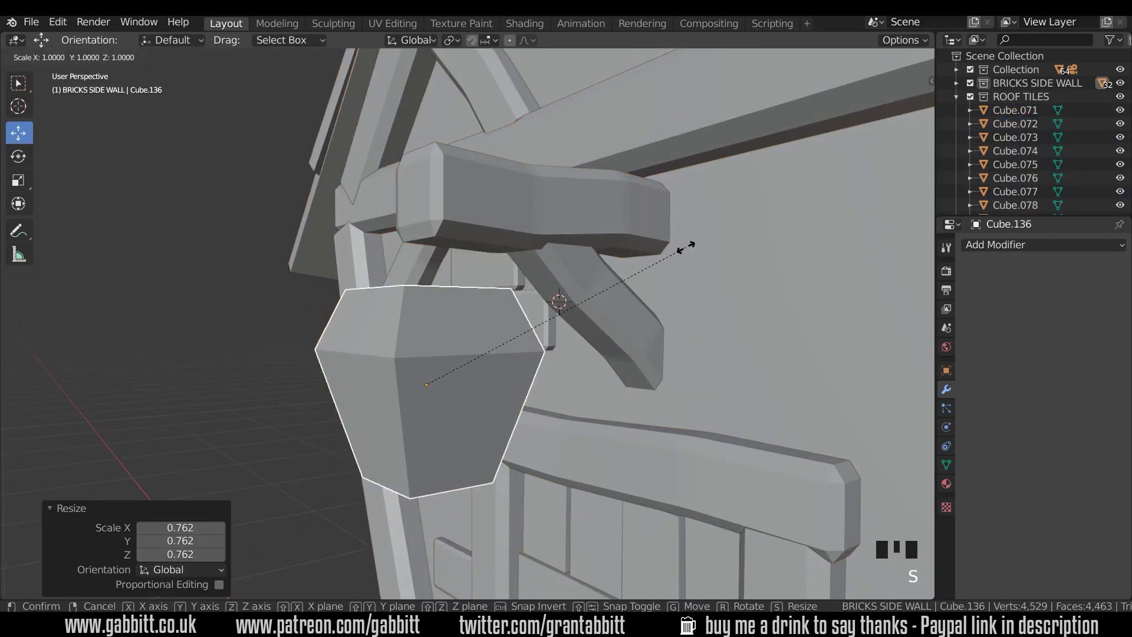
key("z")
left_click(756, 246)
scroll(486, 391, "down", 10)
middle_click_drag(486, 392, 547, 398)
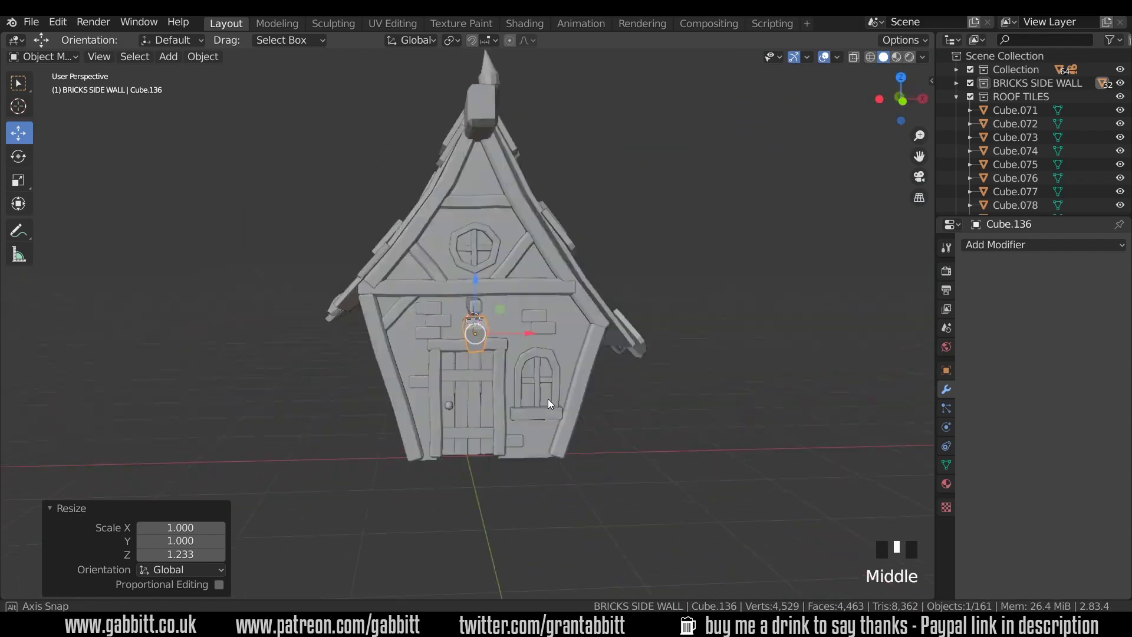
scroll(526, 395, "up", 4)
Nudge one top corner vertex of the lantern upward about 0.011 m
key("Tab")
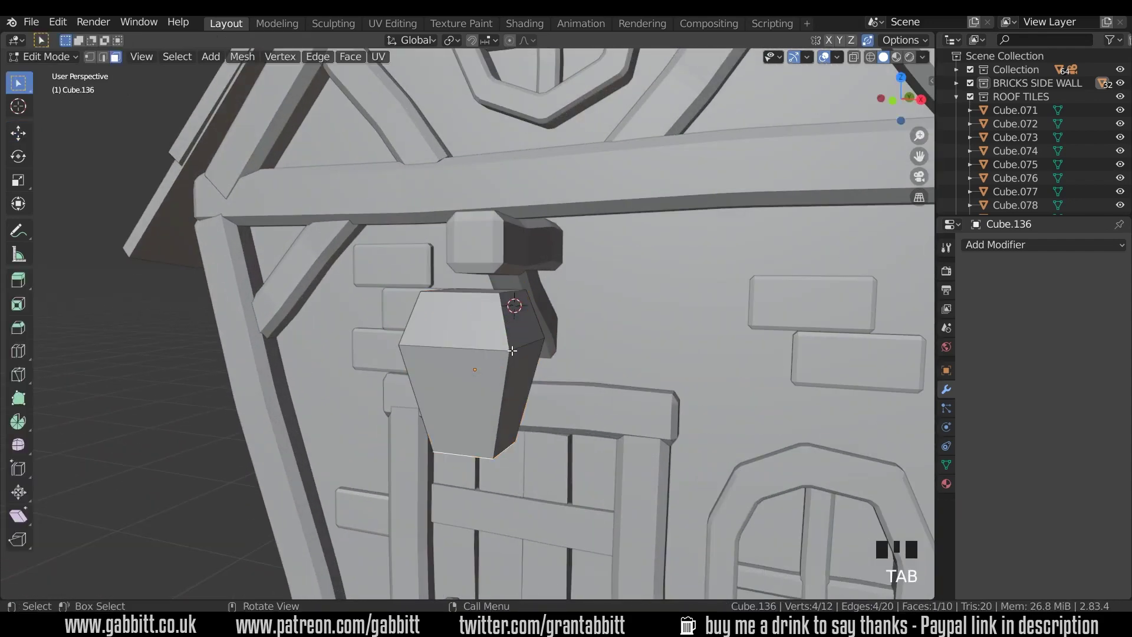
key("1")
left_click(515, 305)
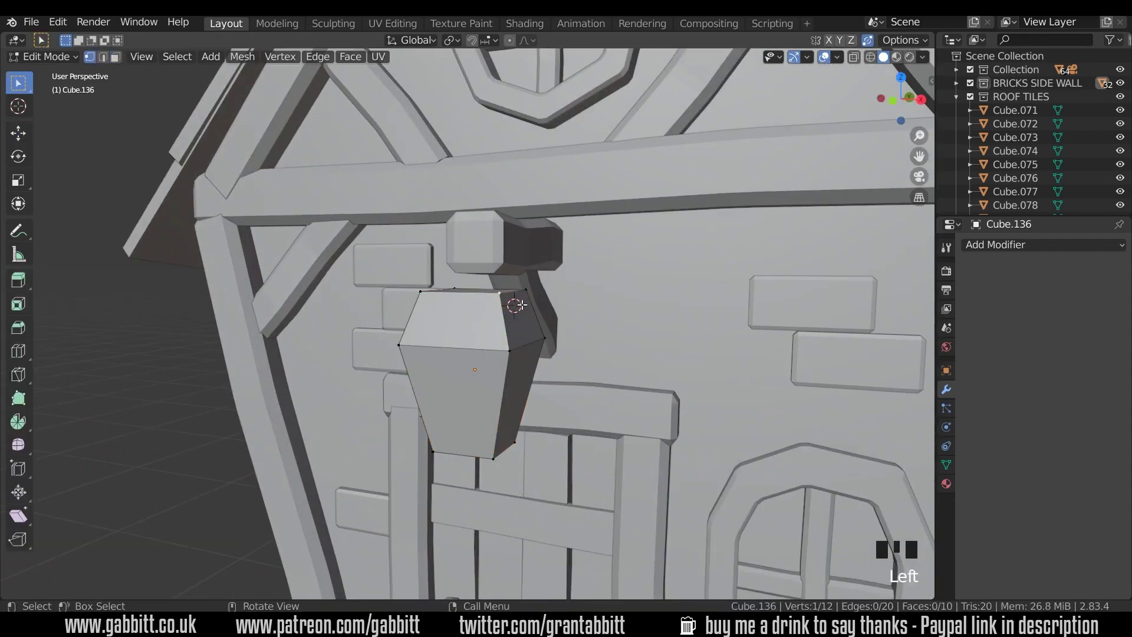
left_click_drag(521, 305, 516, 302)
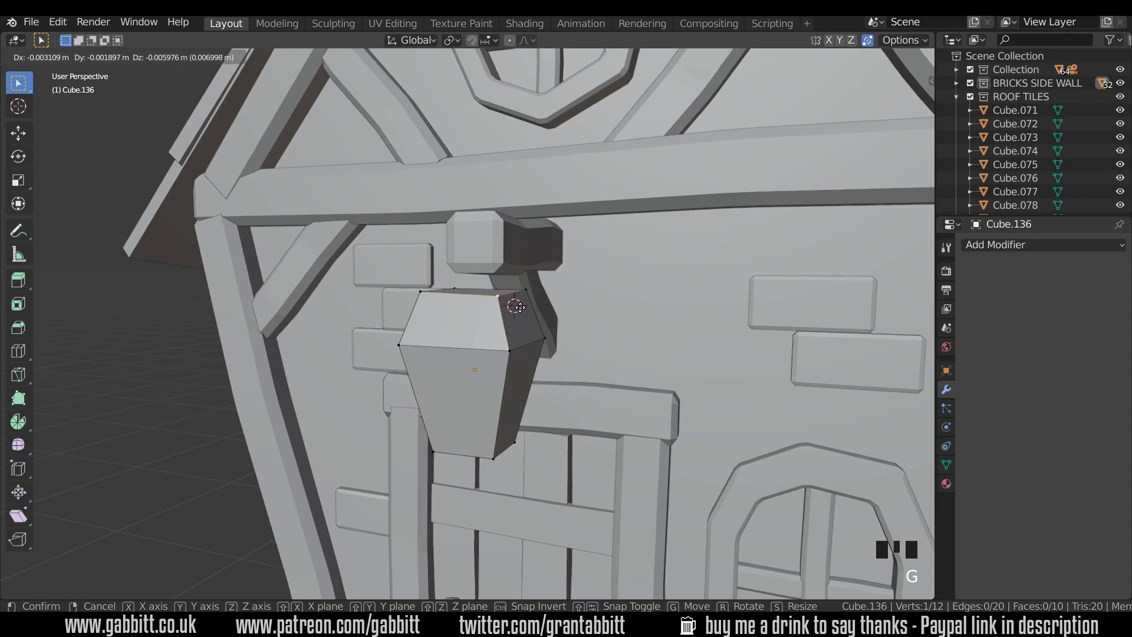
key("g")
left_click(504, 348)
middle_click_drag(504, 348, 464, 343)
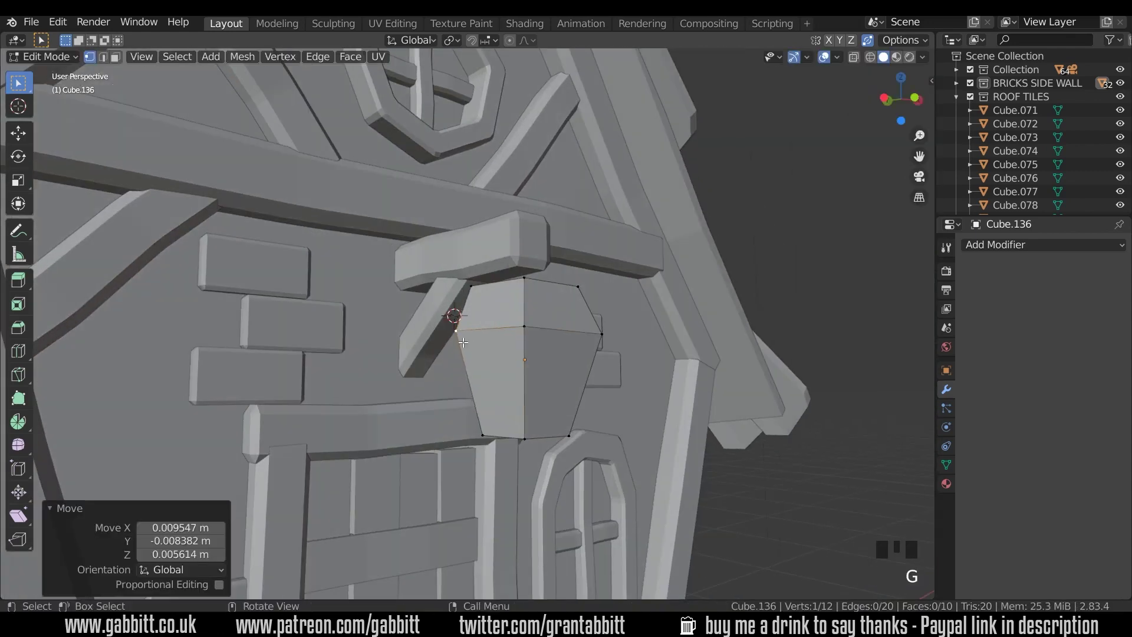
left_click_drag(464, 343, 463, 341)
middle_click_drag(463, 341, 510, 319)
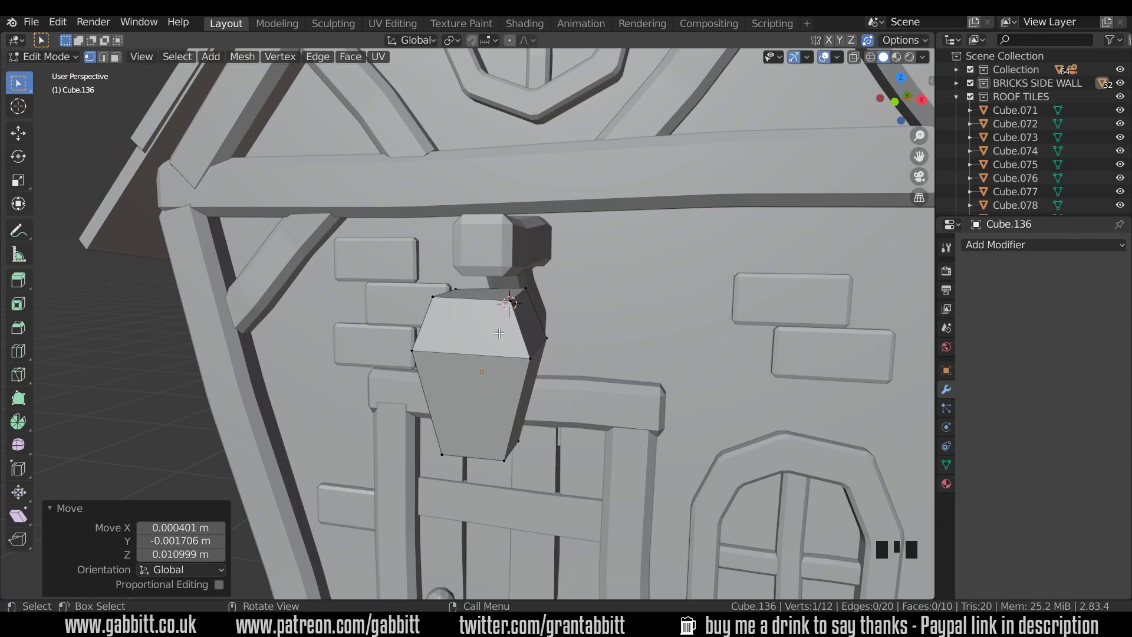
Select the lantern's top face and both rings of side faces
key("3")
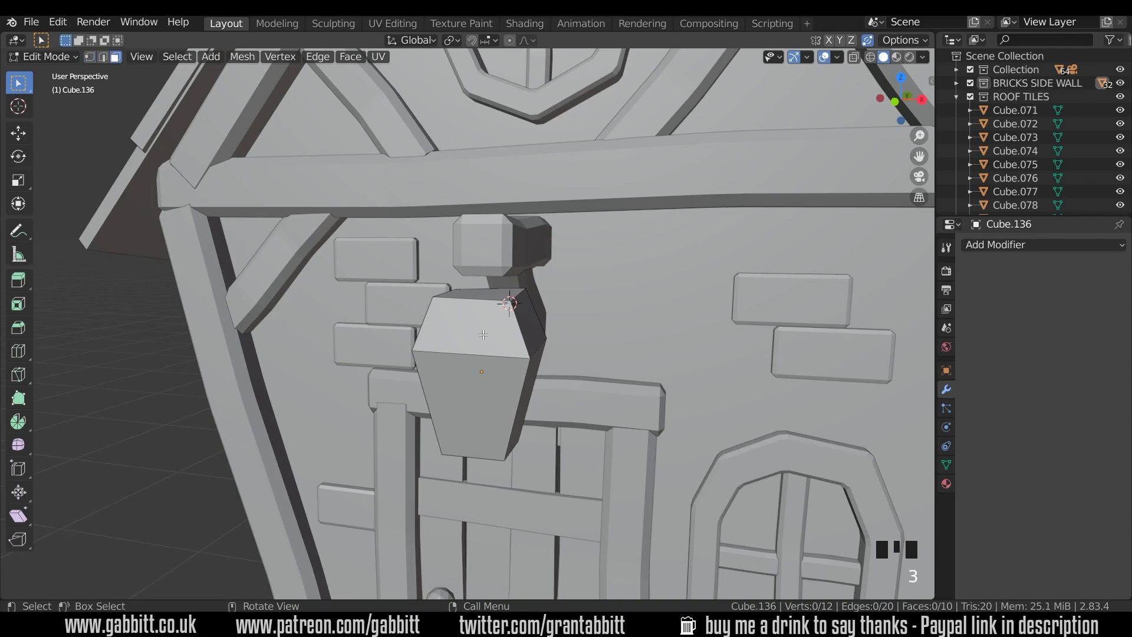
left_click(484, 334)
left_click(536, 329, "shift")
left_click(535, 372, "shift")
left_click(504, 384, "shift")
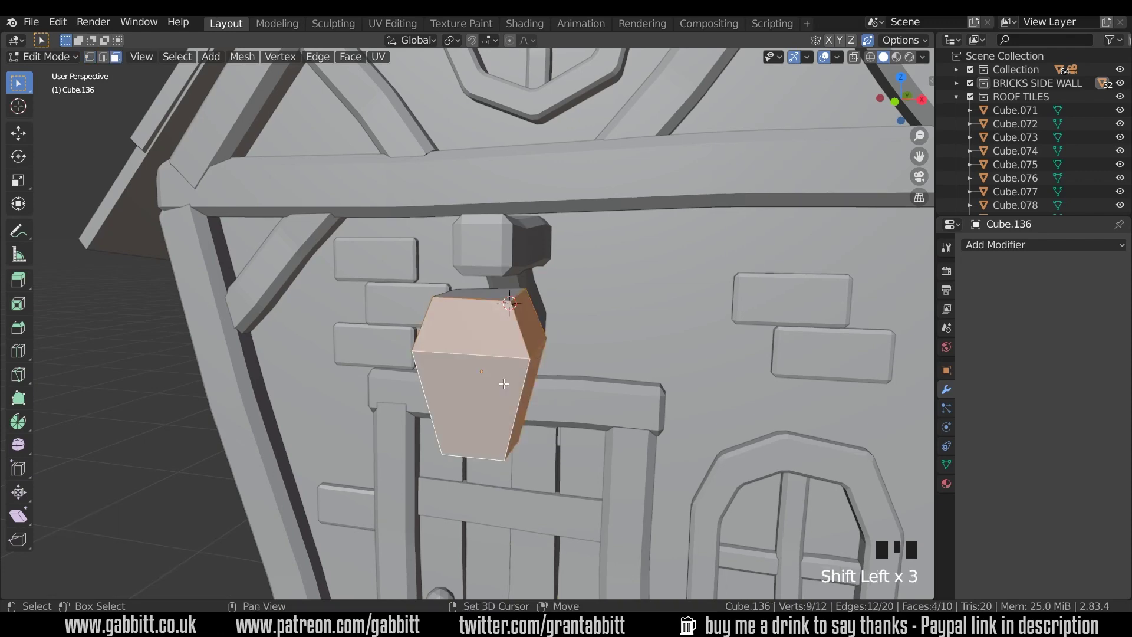
middle_click_drag(504, 384, 528, 326)
left_click(540, 320, "shift")
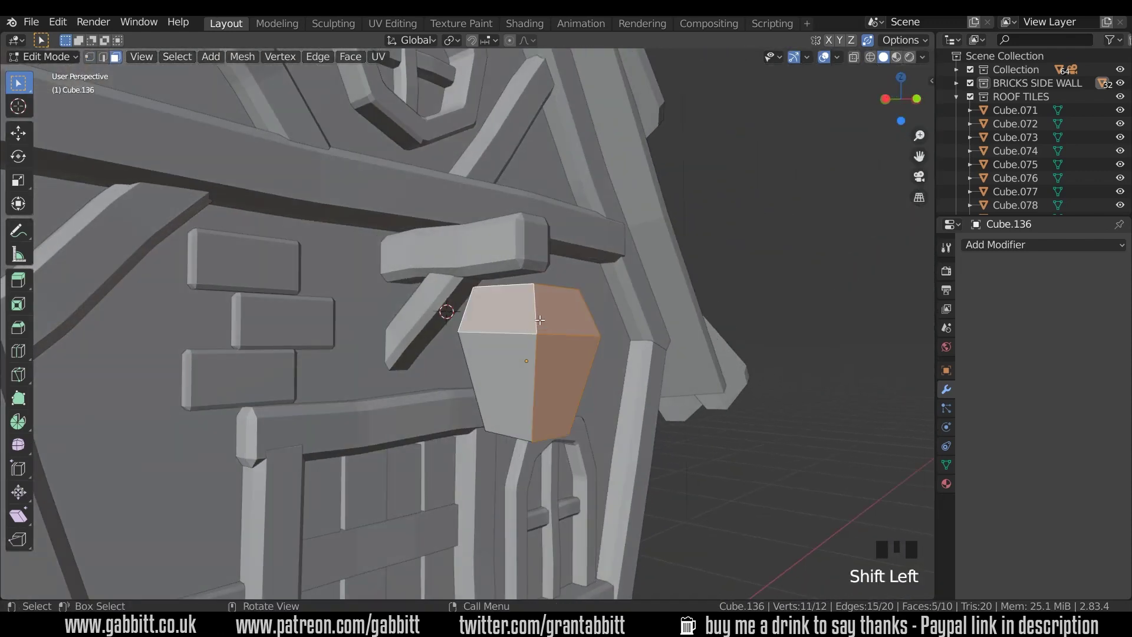
left_click(535, 315, "alt")
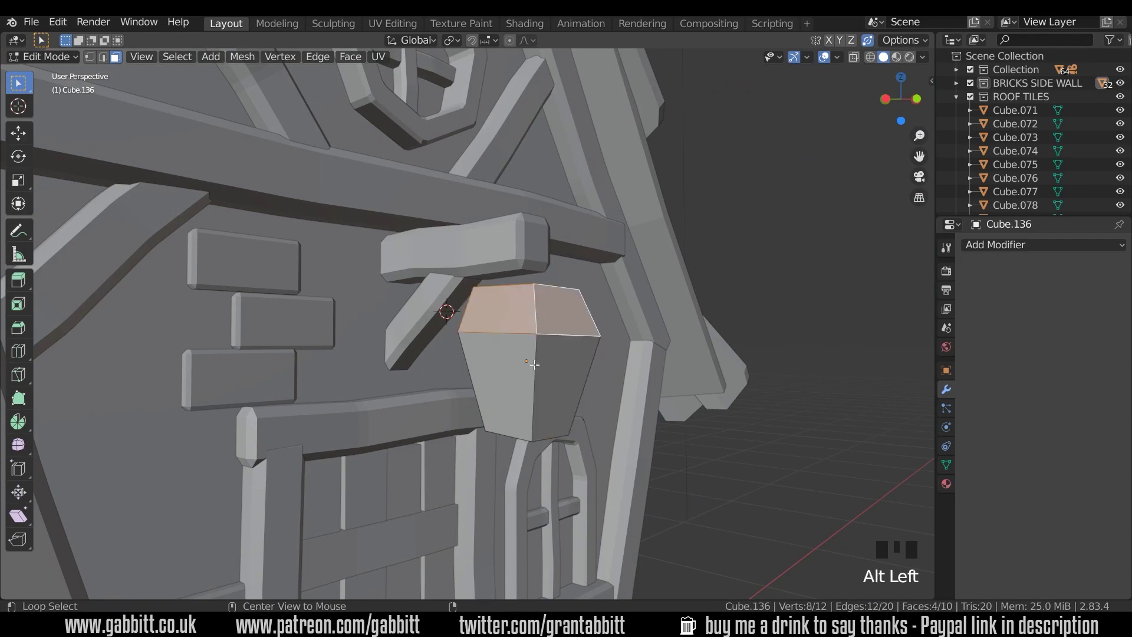
left_click(537, 368, "alt+shift")
middle_click_drag(537, 368, 522, 415)
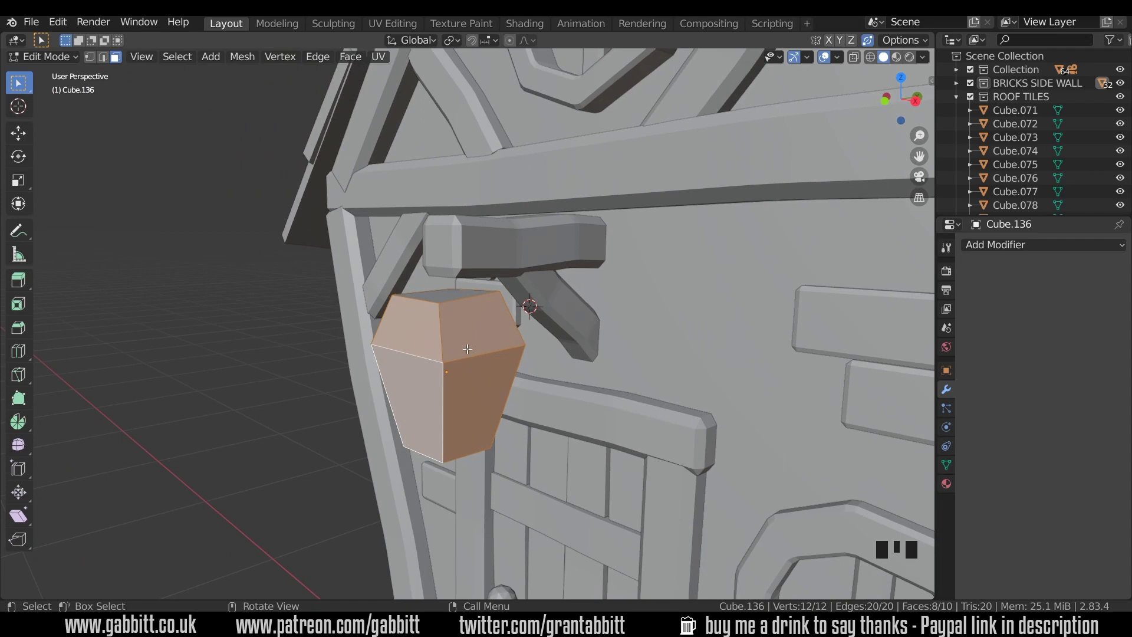
Inset each face individually by 0.1498 m and extrude the panels inward, scaled 0.862 excluding Z
key("i")
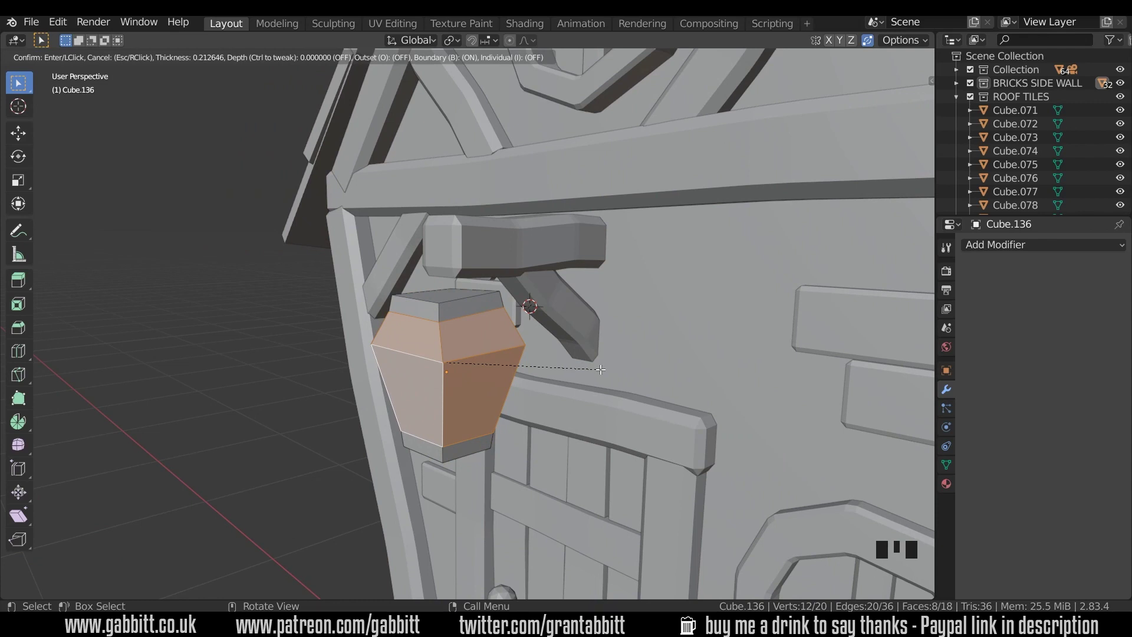
key("i")
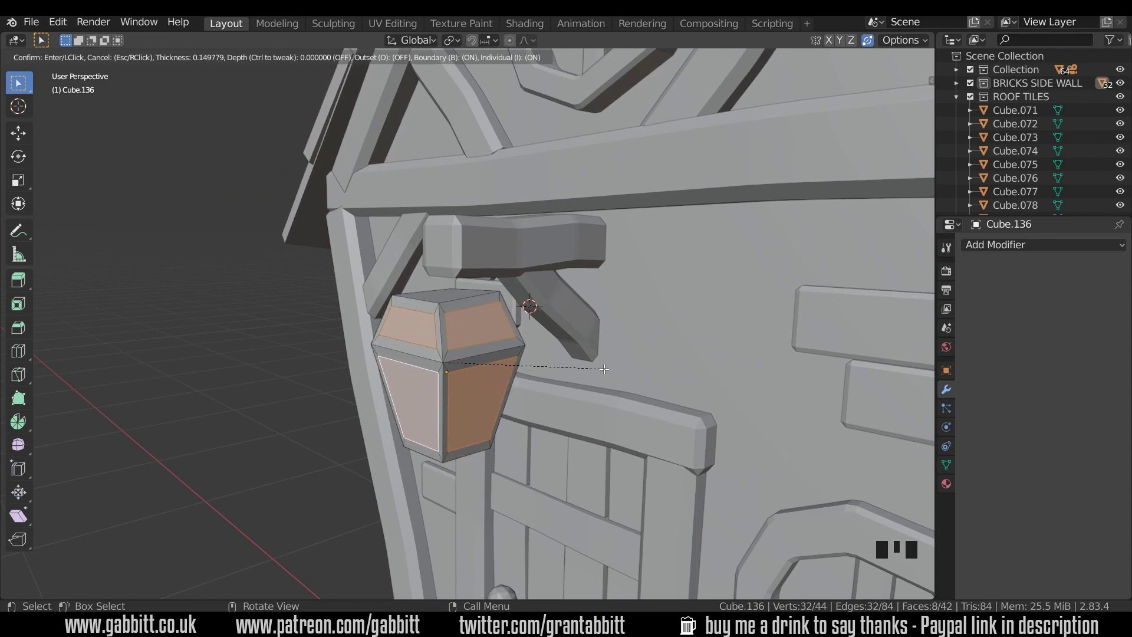
left_click(604, 368)
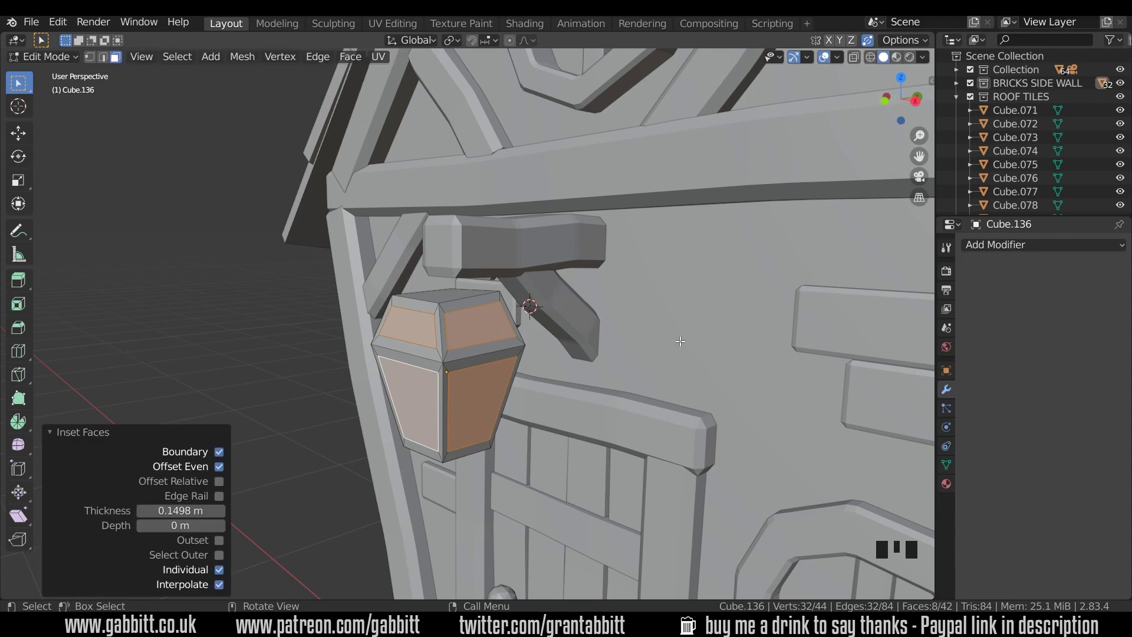
key("e")
key("s")
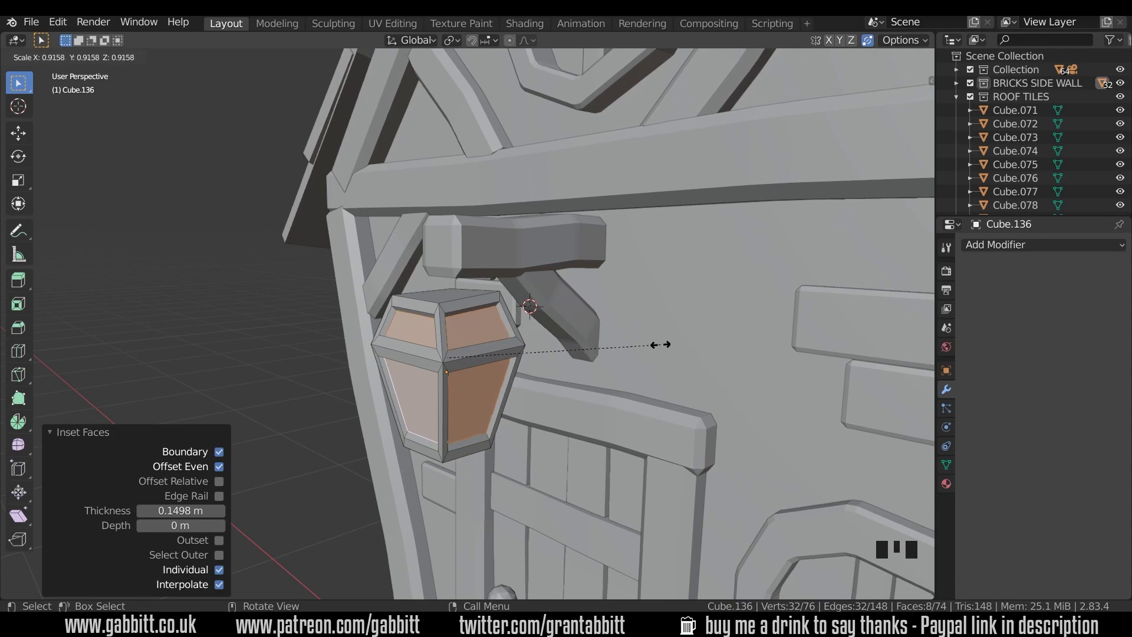
key("shift+z")
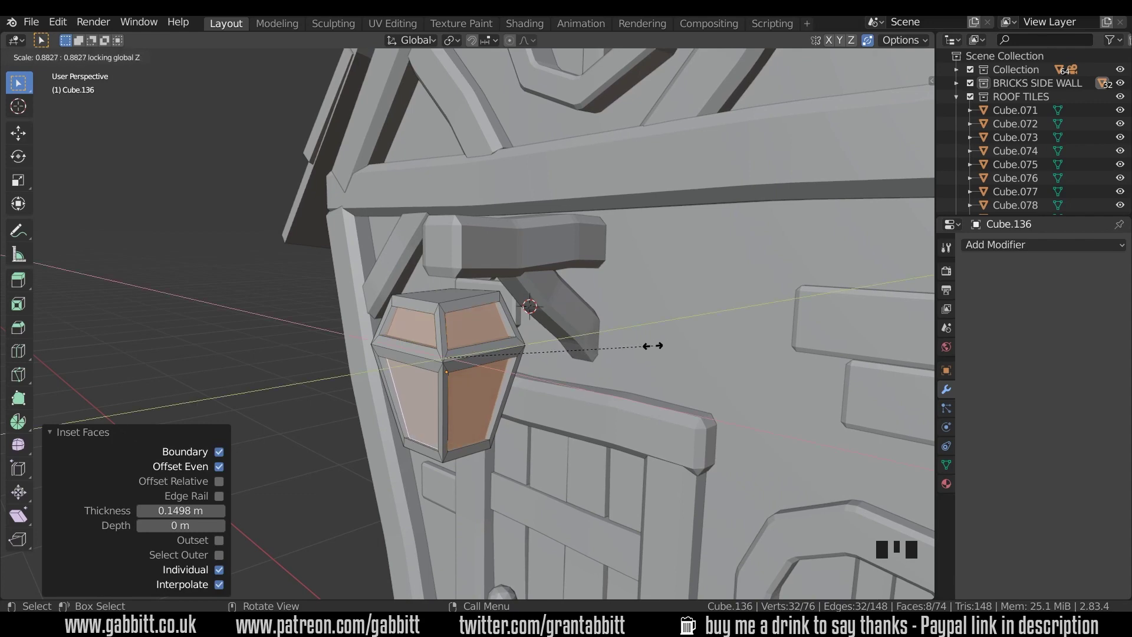
left_click(650, 346)
middle_click_drag(650, 346, 514, 297)
key("Tab")
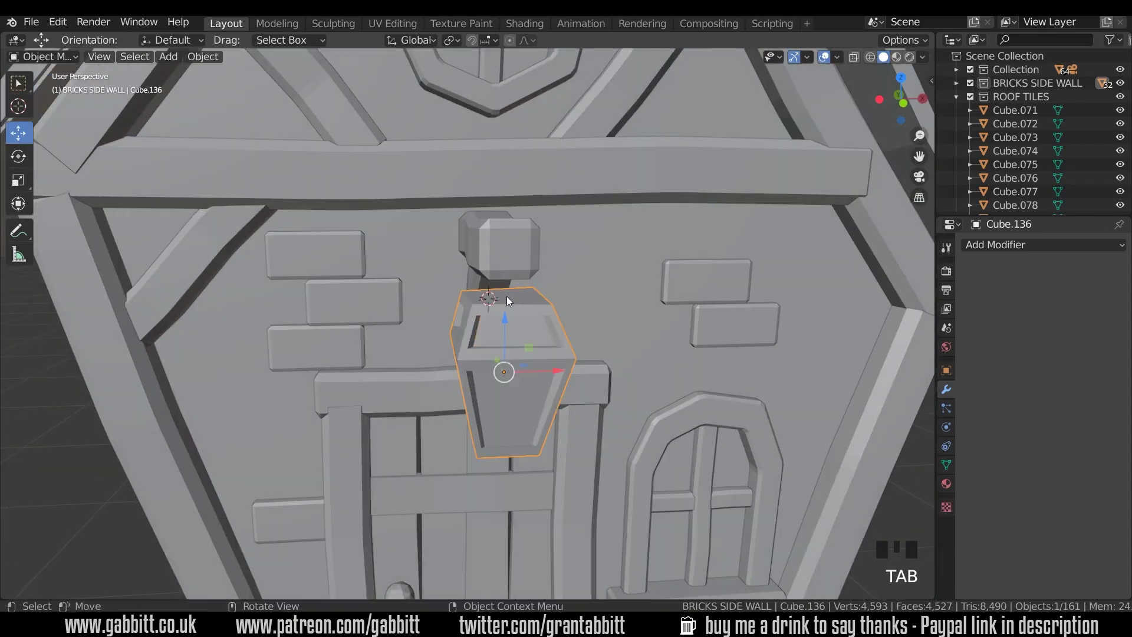
Add a tiny cube above the lantern, scaled to 0.014 and stretched tall on Z
right_click(507, 297, "shift")
key("shift+a")
mouse_move(544, 296)
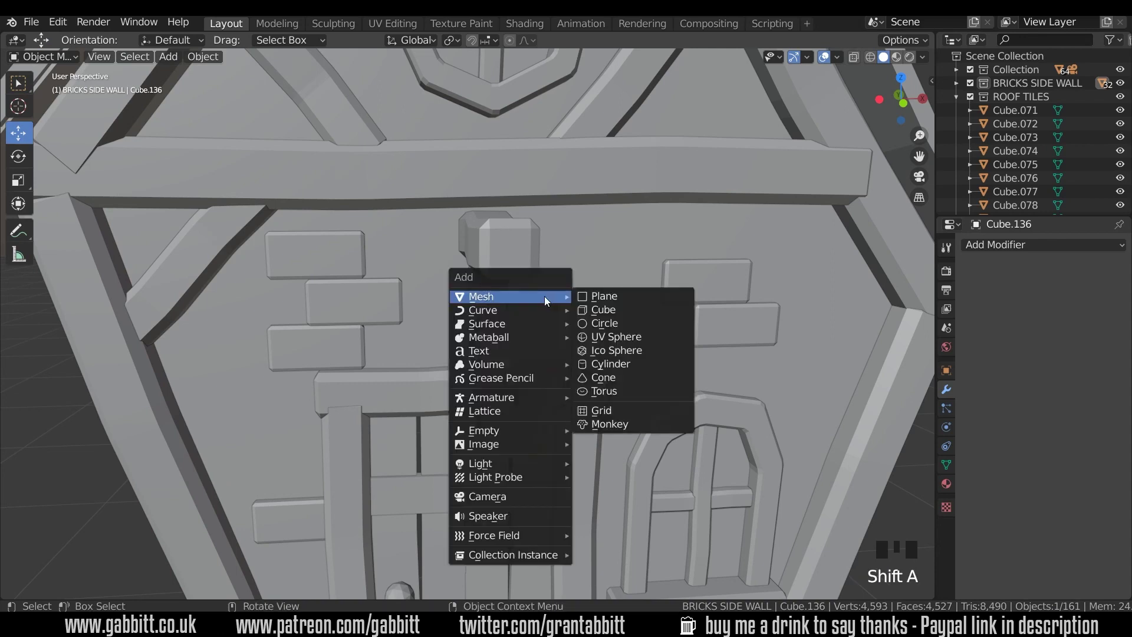
left_click(587, 309)
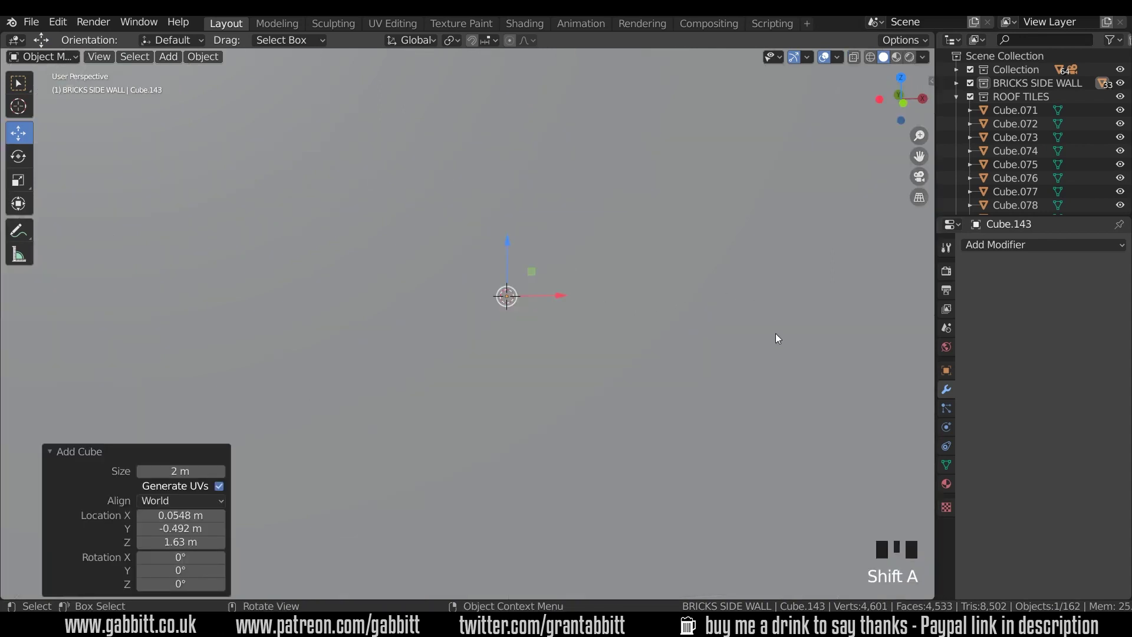
key("s")
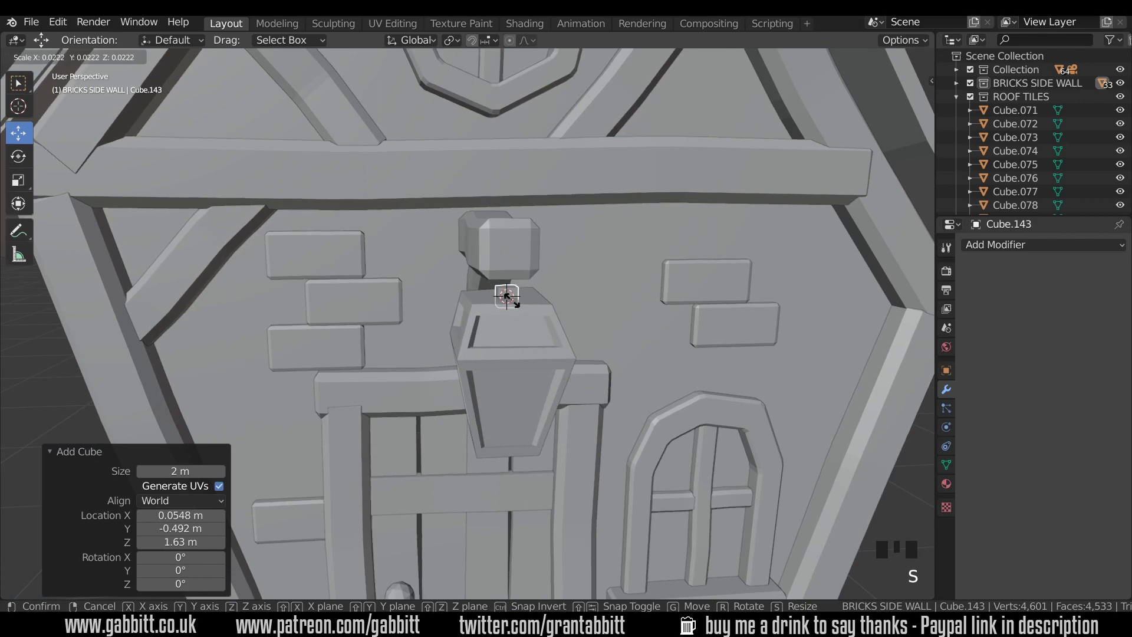
left_click(508, 299)
key("s")
key("z")
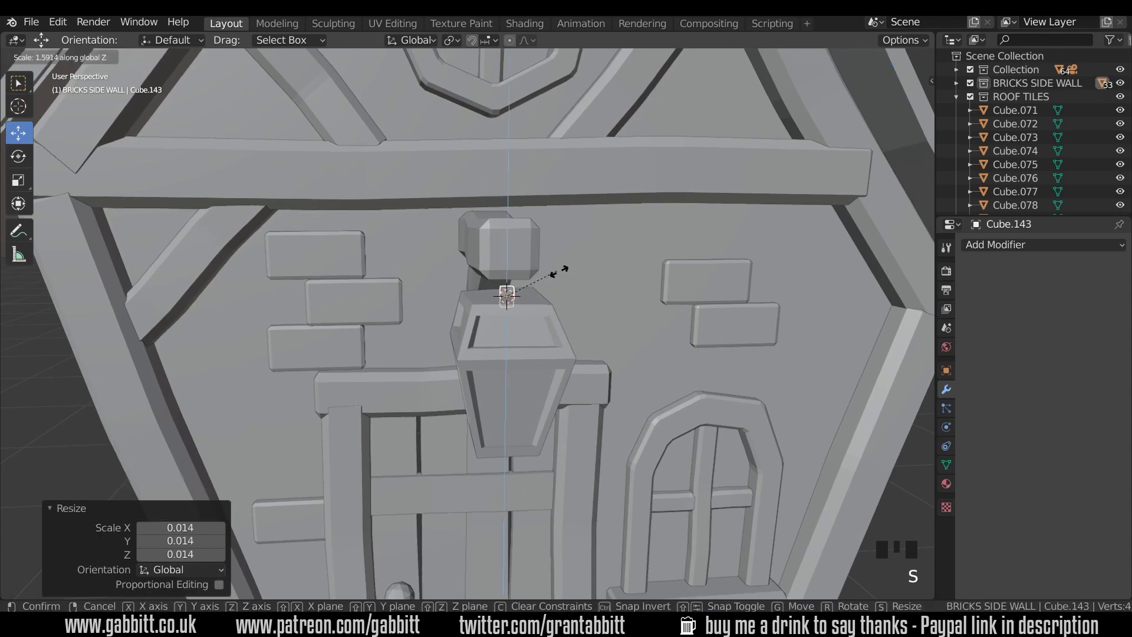
left_click(617, 279)
Position the connector between lantern and beam, and shift the lantern 0.029 m along Y
left_click_drag(506, 258, 506, 253)
middle_click_drag(506, 253, 510, 322)
left_click_drag(470, 284, 487, 285)
middle_click_drag(488, 285, 459, 316)
left_click(469, 324)
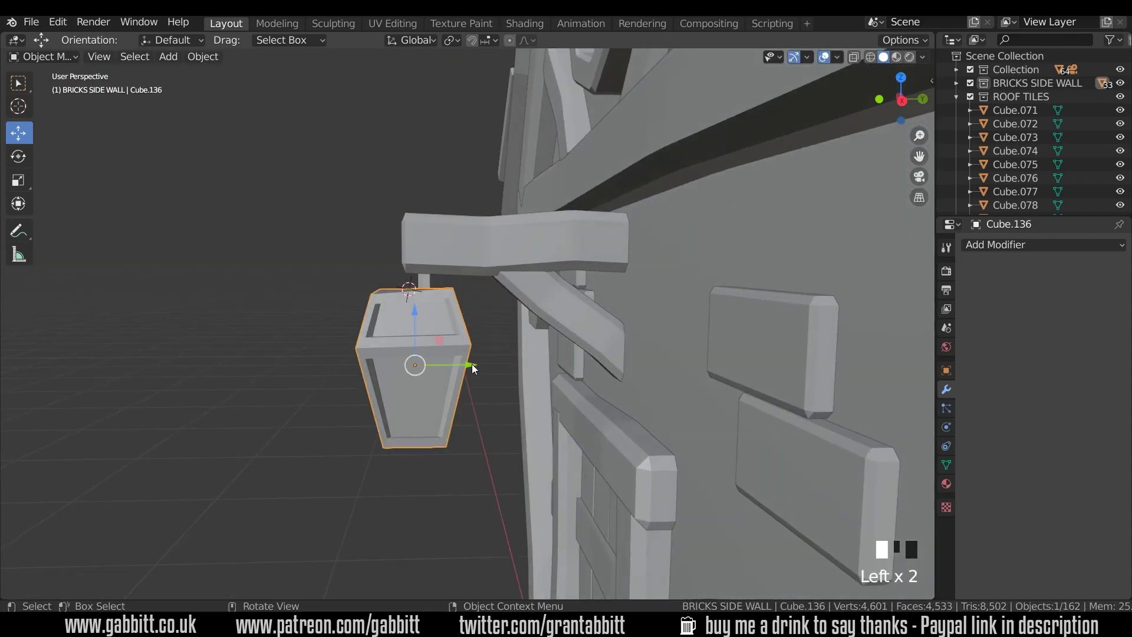
mouse_move(472, 363)
left_mouse_down()
mouse_move(490, 362)
mouse_move(468, 376)
left_mouse_up()
scroll(479, 383, "down", 6)
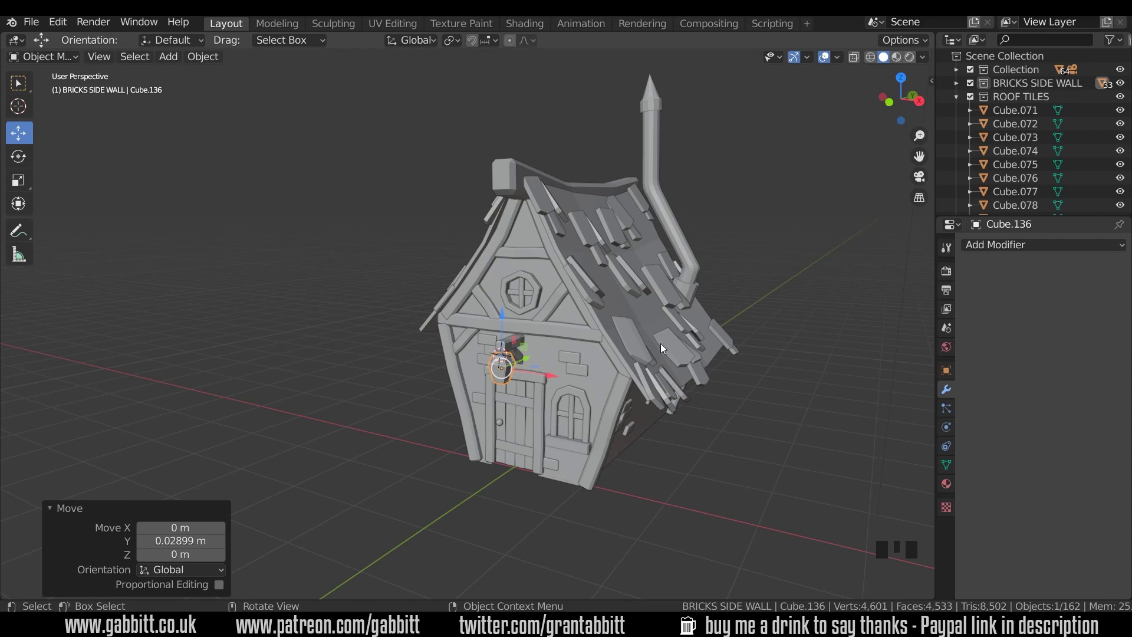
Select the chimney pipe and, in Edit Mode, select its whole pointed cap
left_click(656, 108)
middle_click_drag(656, 109, 520, 348, "shift")
scroll(579, 224, "up", 3)
scroll(579, 225, "up", 1)
left_click(537, 269)
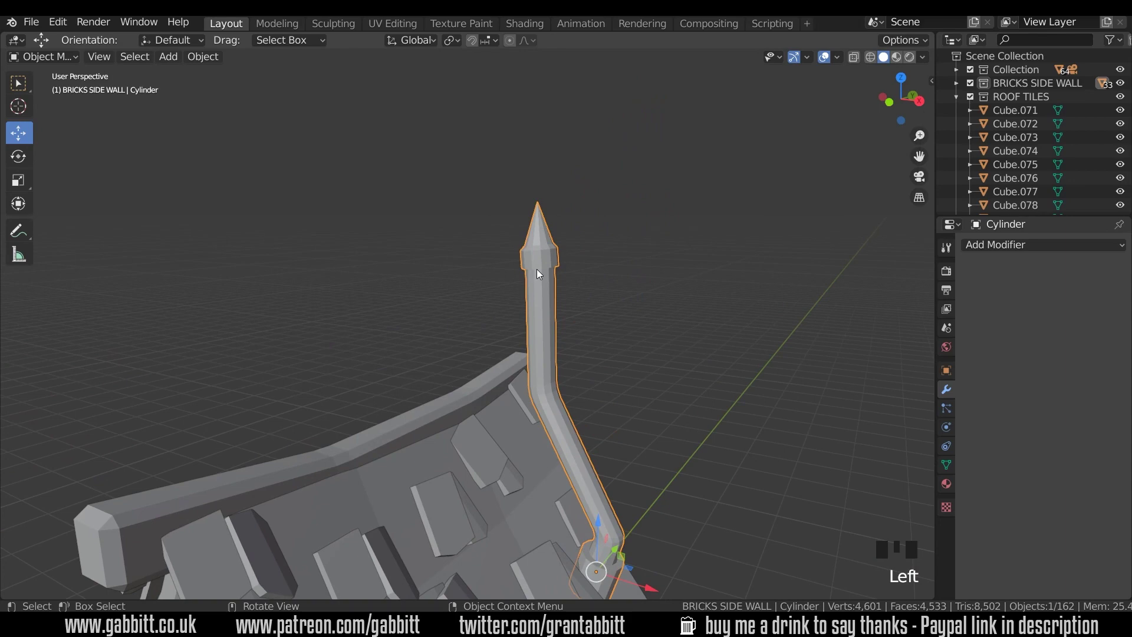
key("Tab")
left_click(577, 243, "alt")
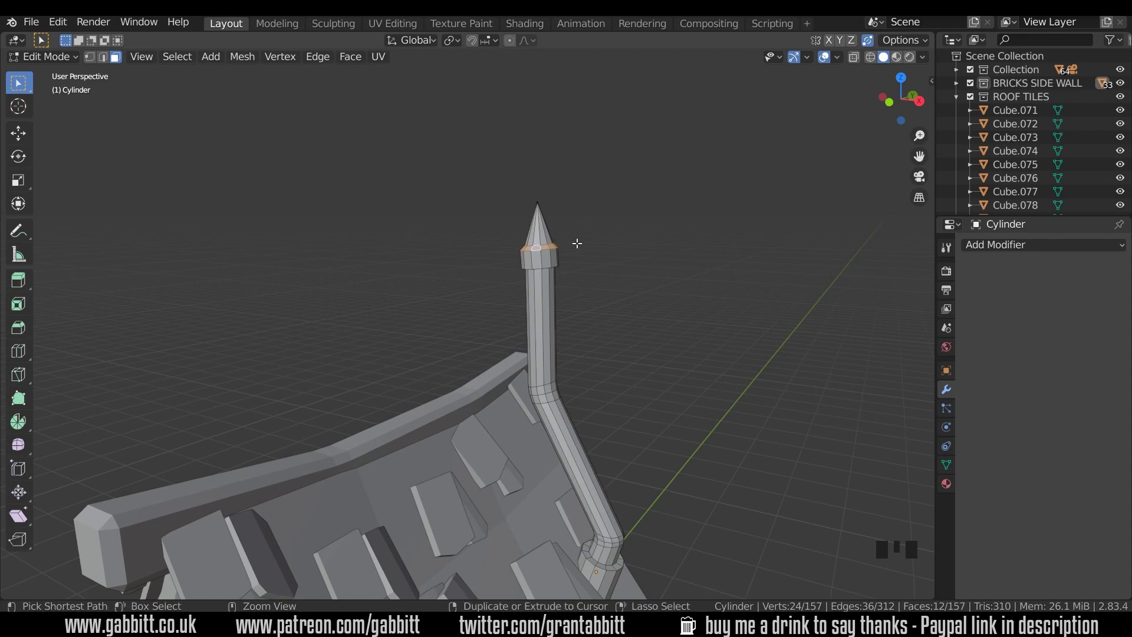
key("ctrl+KP_Add")
Scale the cap up 1.254 times and raise it slightly along Z
middle_click_drag(577, 243, 580, 268)
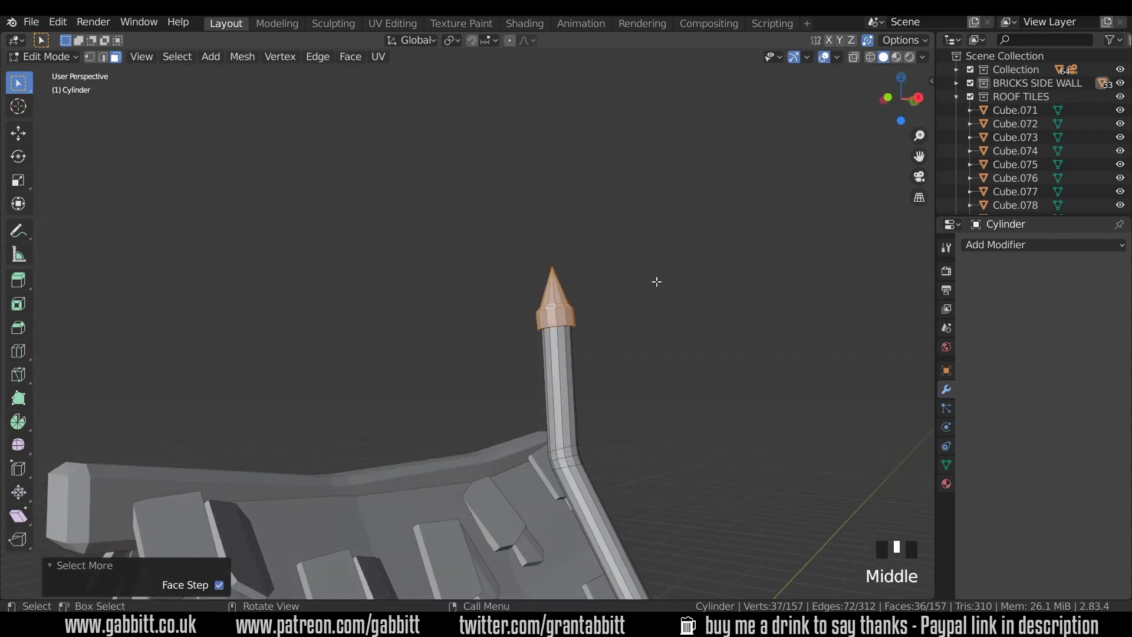
key("s")
left_click(680, 283)
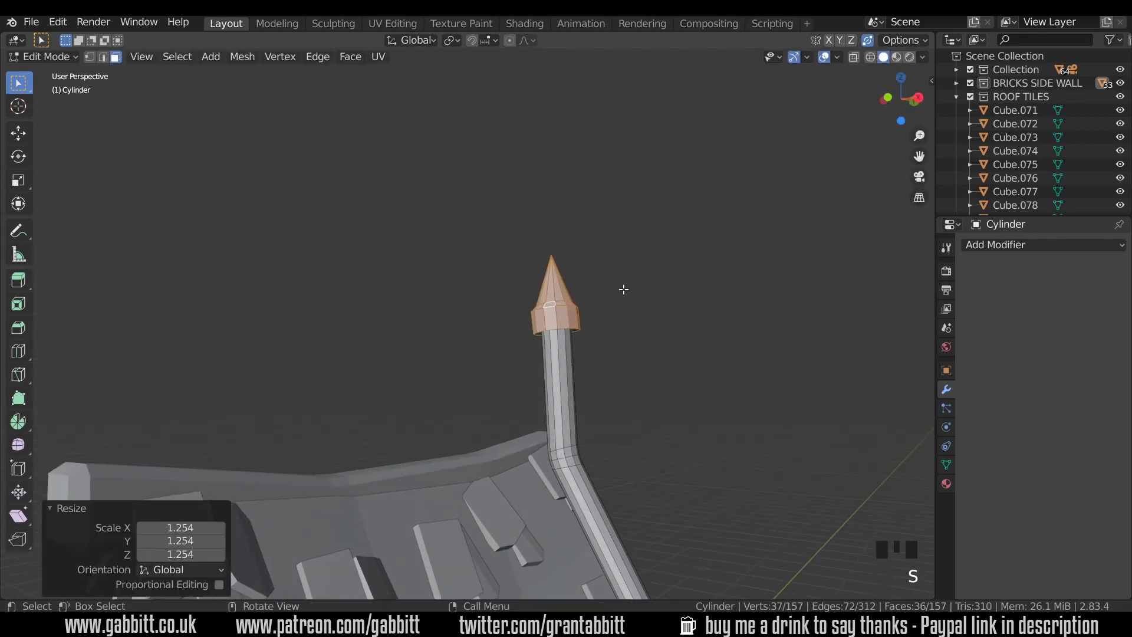
key("g")
key("z")
left_click(627, 331)
scroll(627, 330, "down", 8)
key("Tab")
middle_click_drag(612, 387, 594, 369)
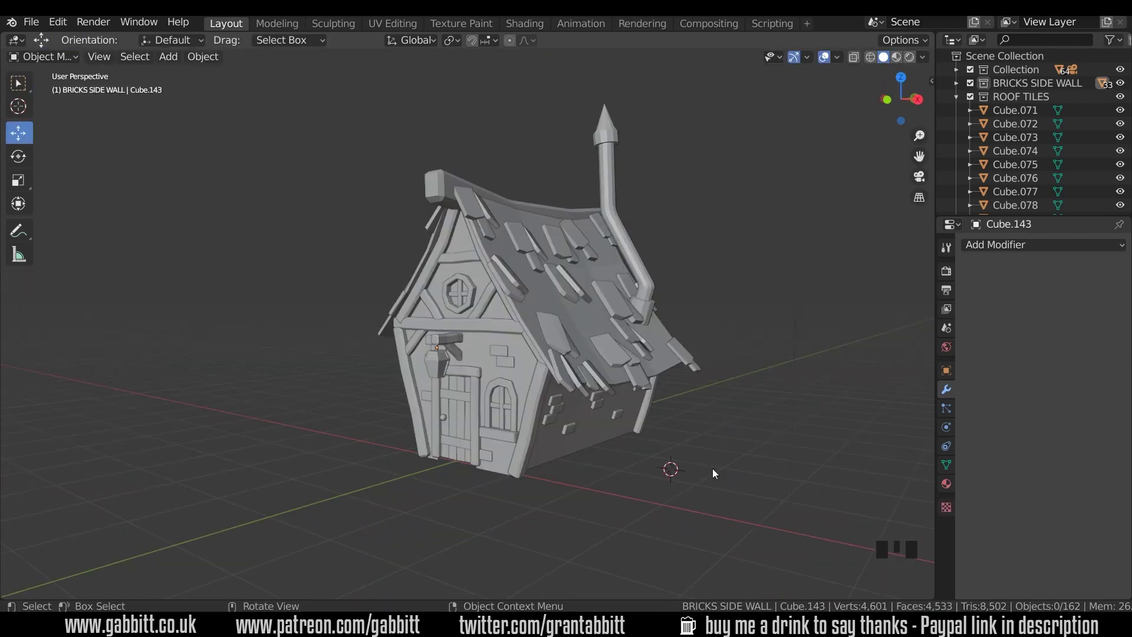